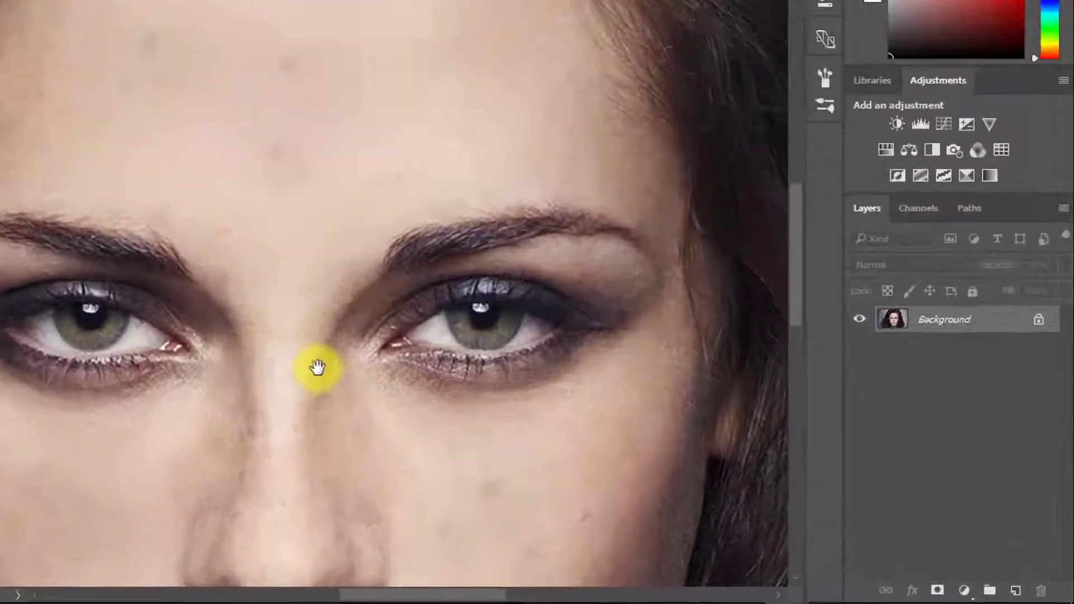
- Duplicate the Background layer twice, naming the lower copy Smooth Skin and the upper copy Details Skin Texture
drag(917, 215, 992, 585)
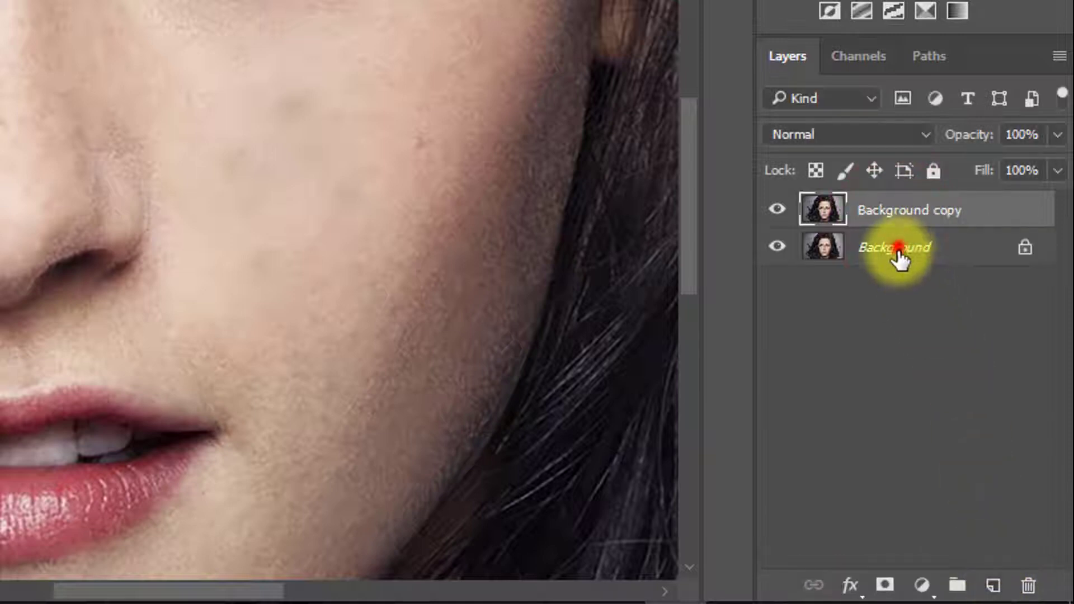
drag(895, 250, 992, 585)
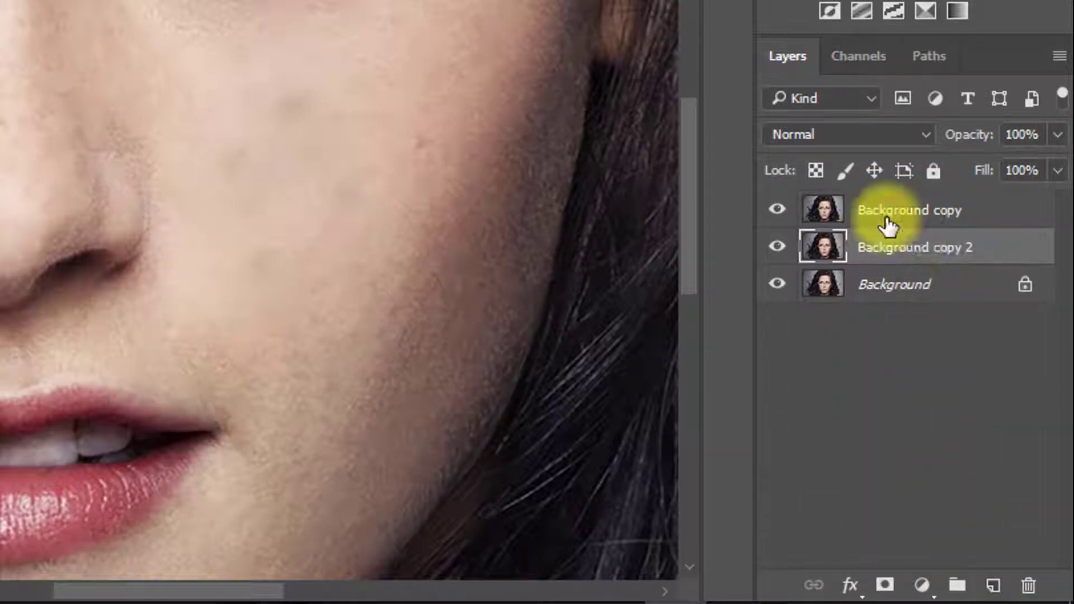
double_click(906, 248)
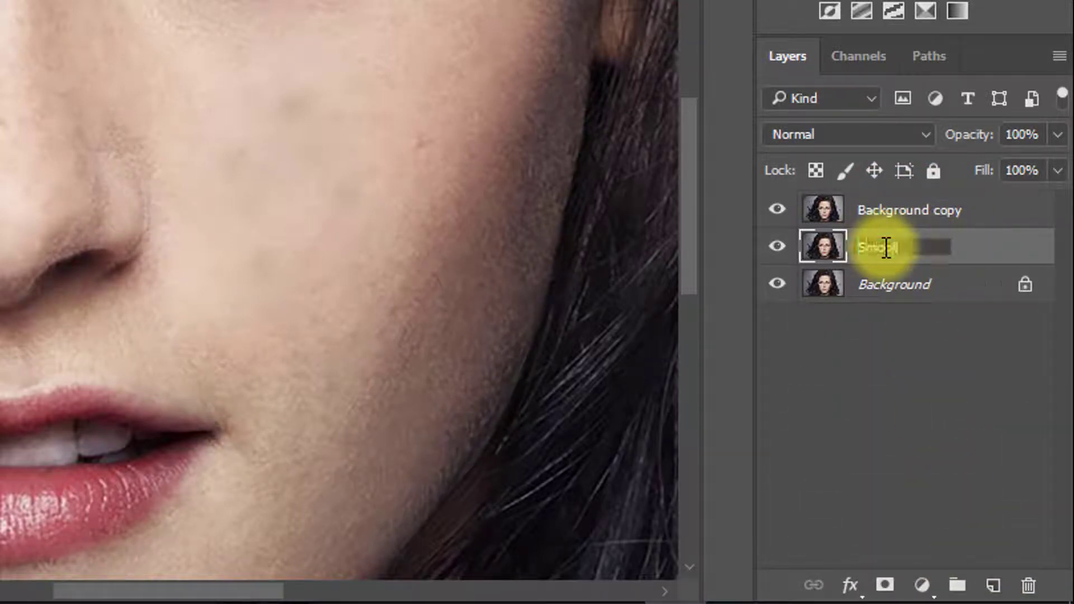
text(Smooth Skin)
double_click(909, 212)
text(De)
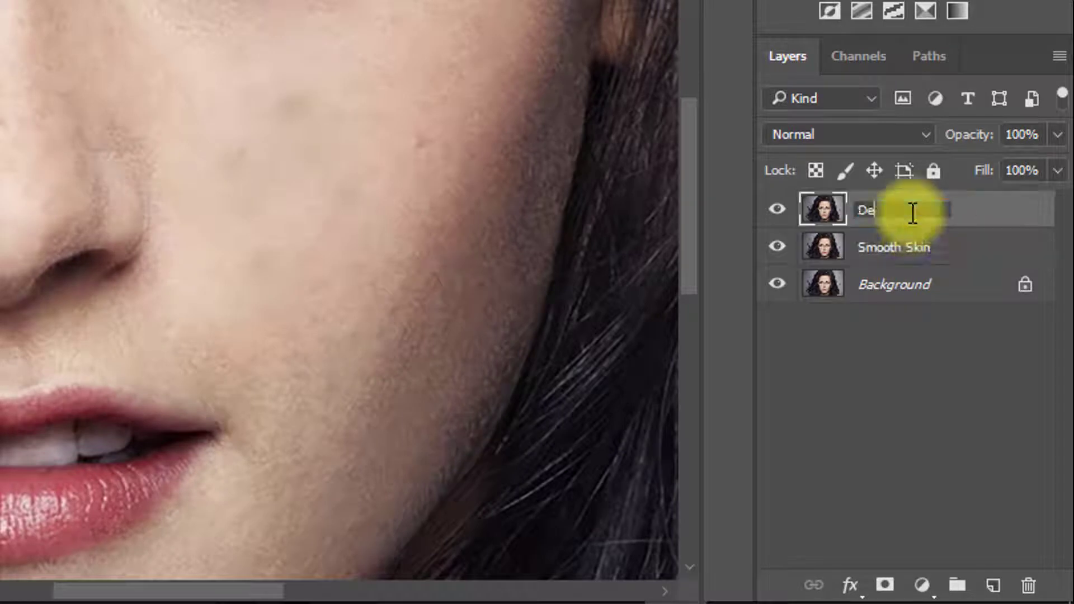
text(tails Skin Texture)
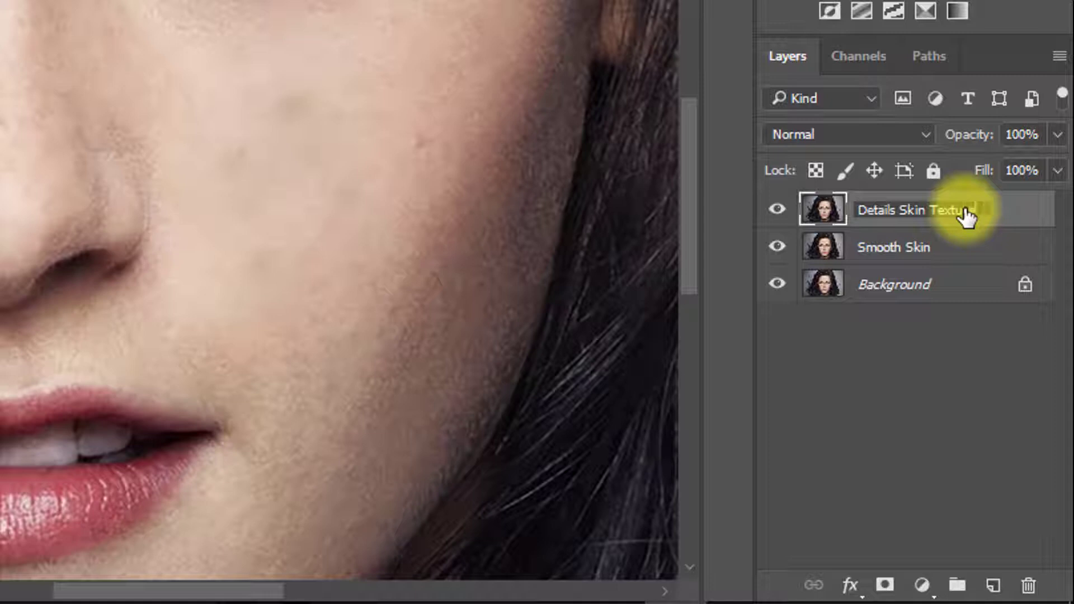
- Hide the Details Skin Texture layer and apply a Gaussian Blur to the Smooth Skin layer with a slightly increased radius
key(alt+[)
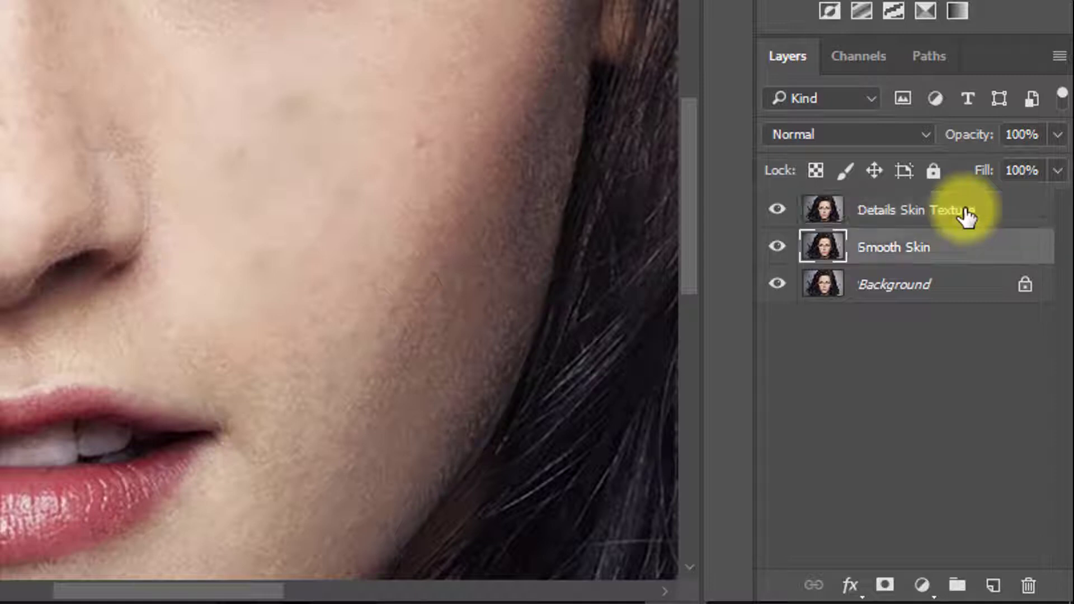
click(775, 211)
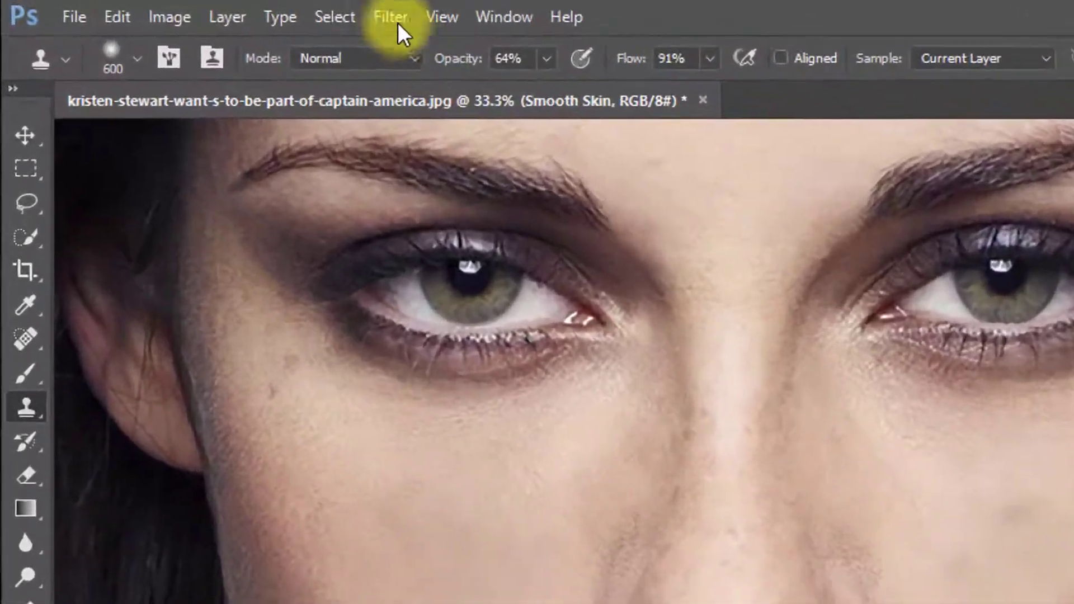
click(398, 16)
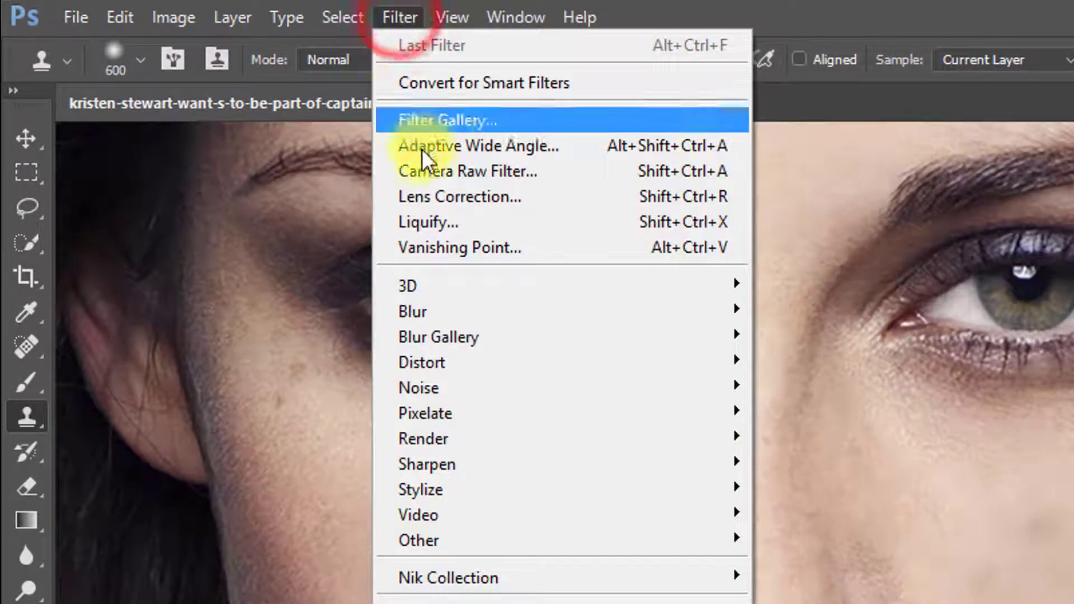
mouse_move(709, 302)
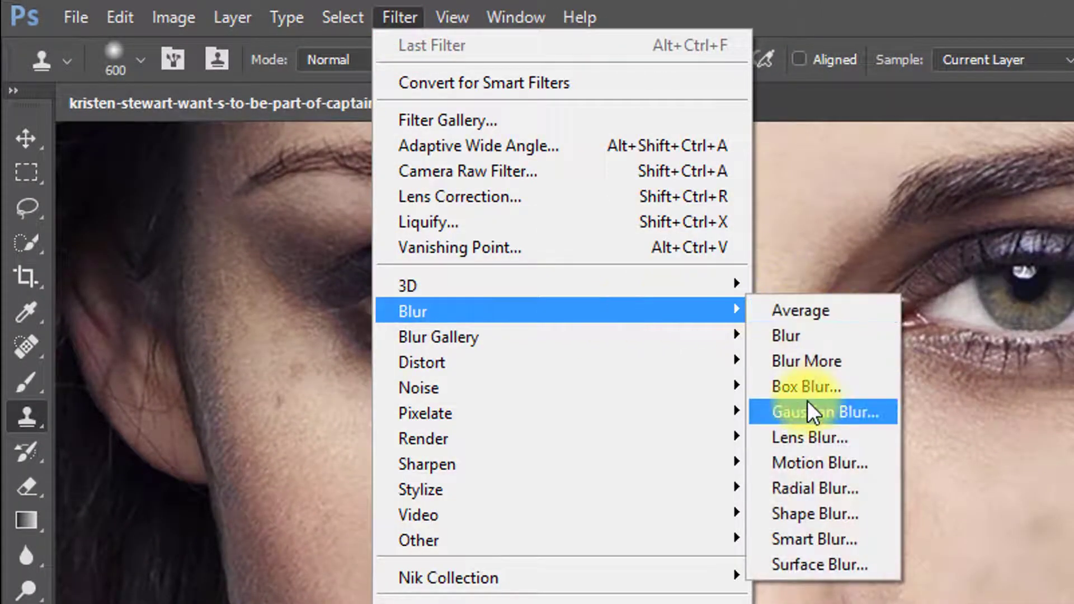
click(853, 412)
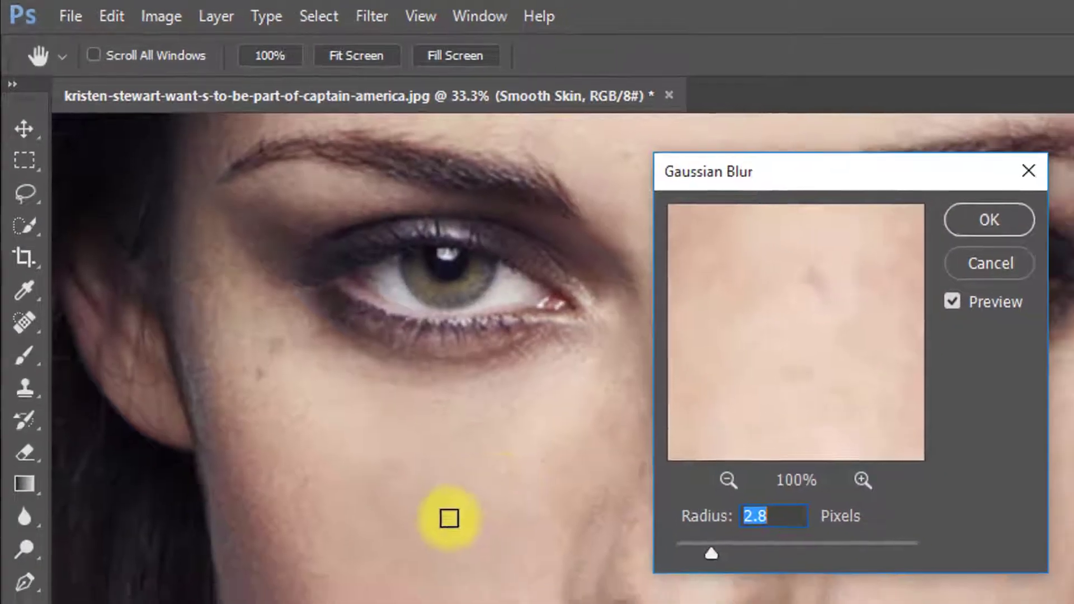
click(483, 555)
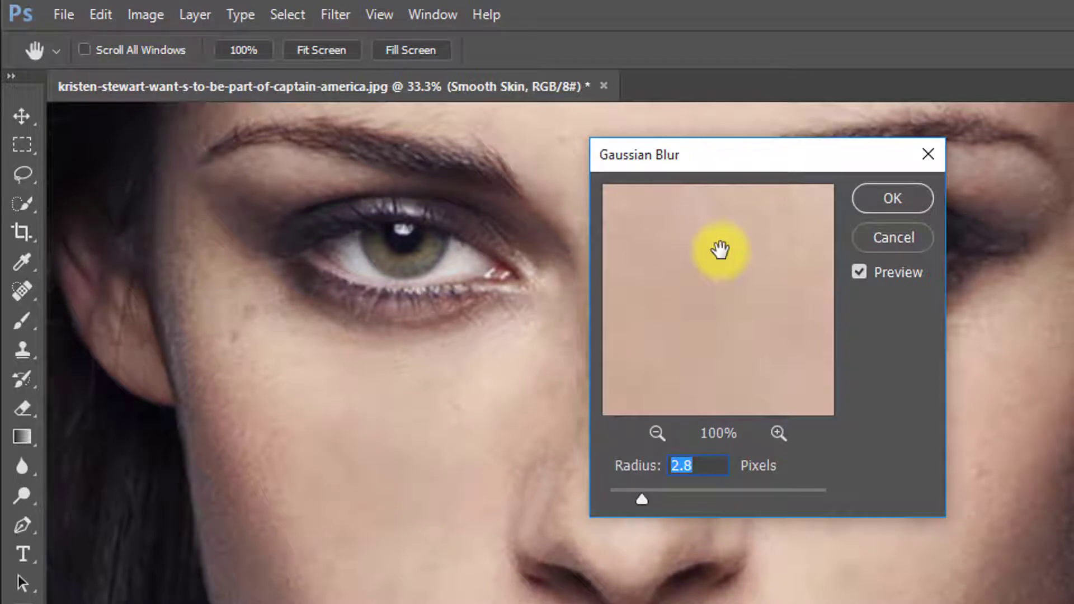
drag(690, 295, 685, 414)
drag(701, 274, 649, 375)
drag(641, 499, 658, 499)
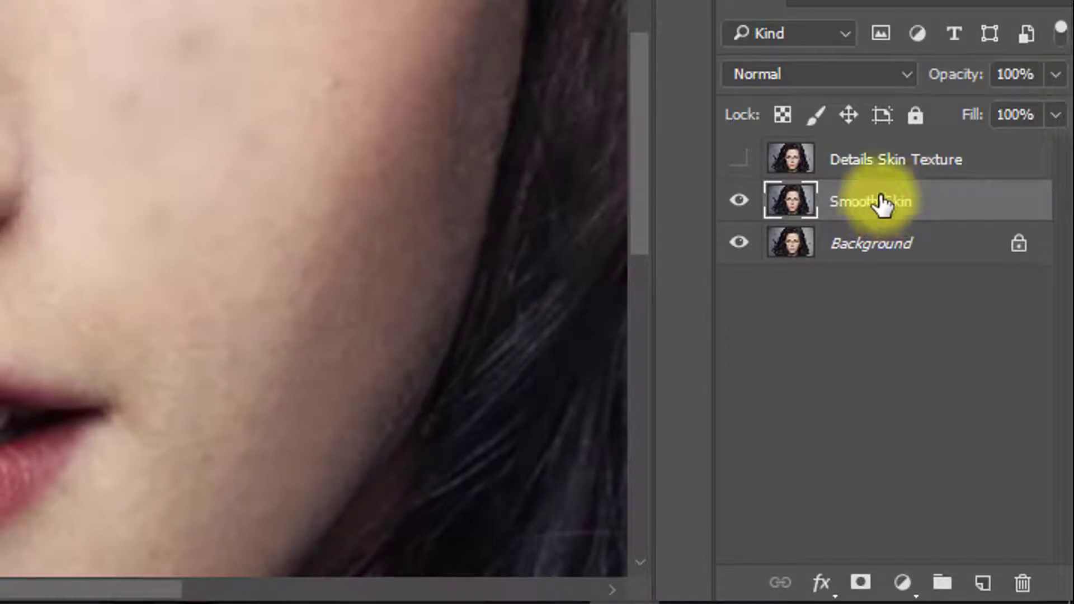
- Show the Details Skin Texture layer and start Apply Image on it, using the Smooth Skin layer's RGB channel as source
click(856, 159)
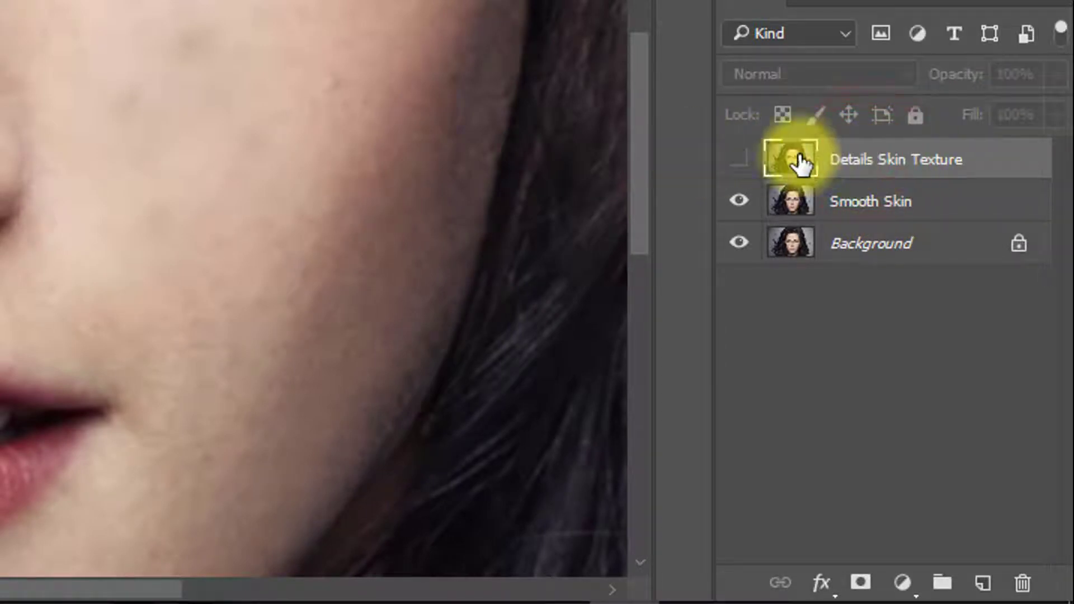
click(740, 160)
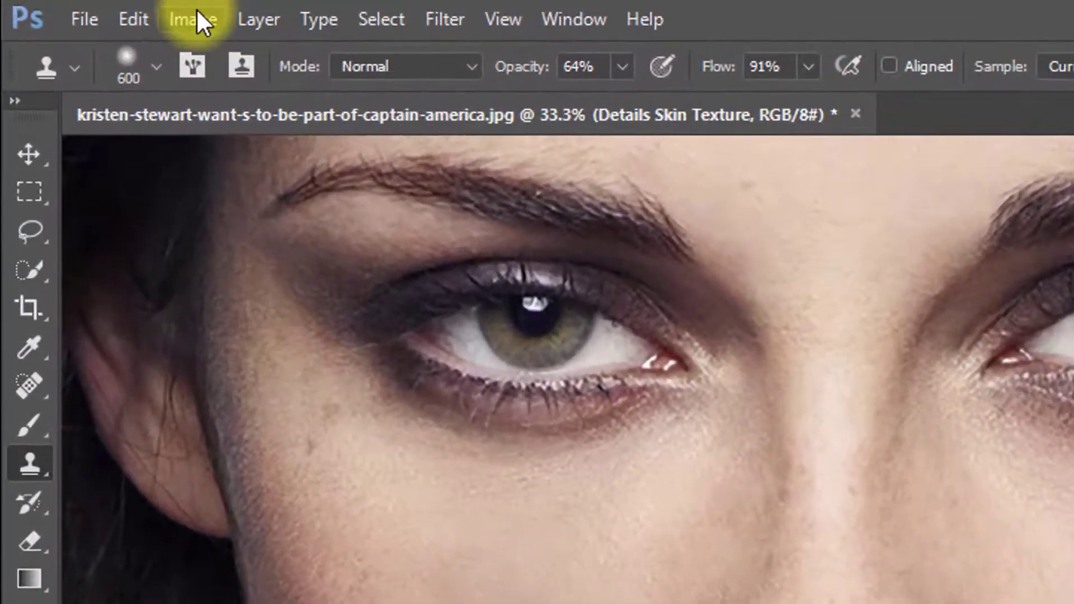
click(197, 12)
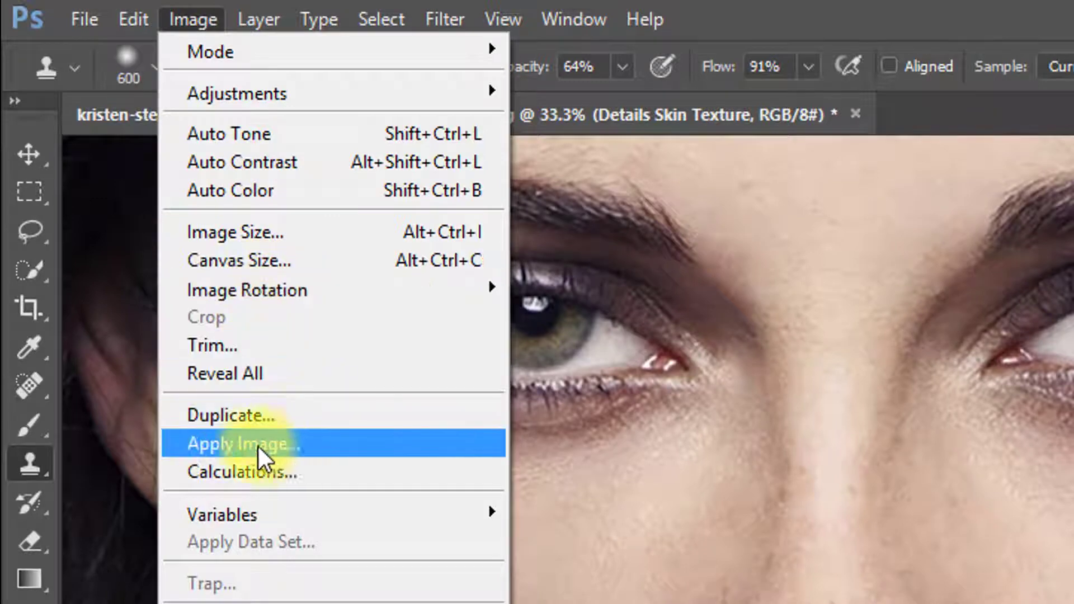
click(353, 444)
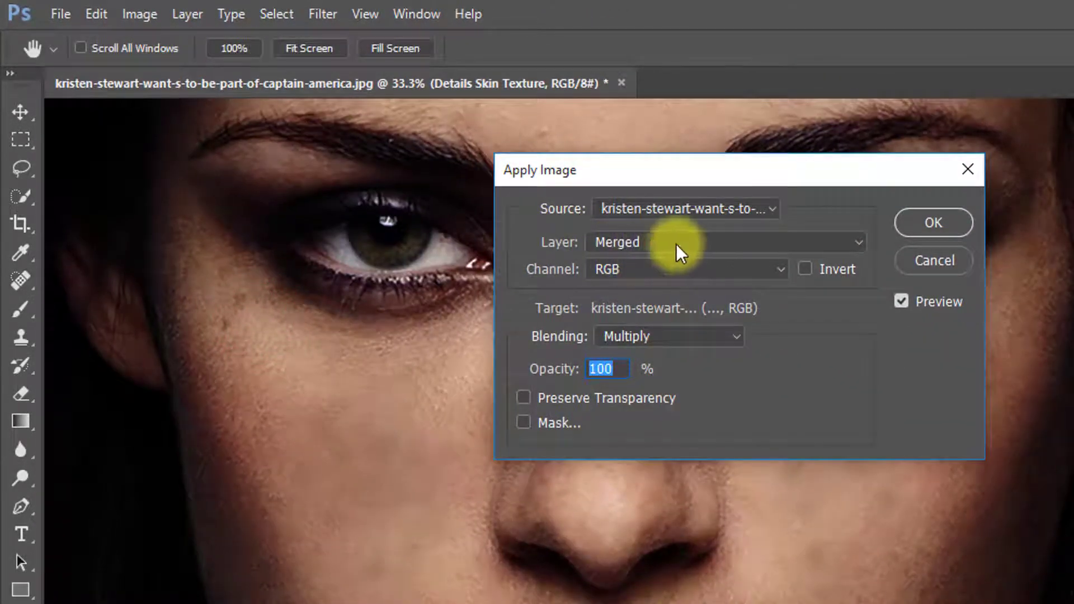
click(675, 243)
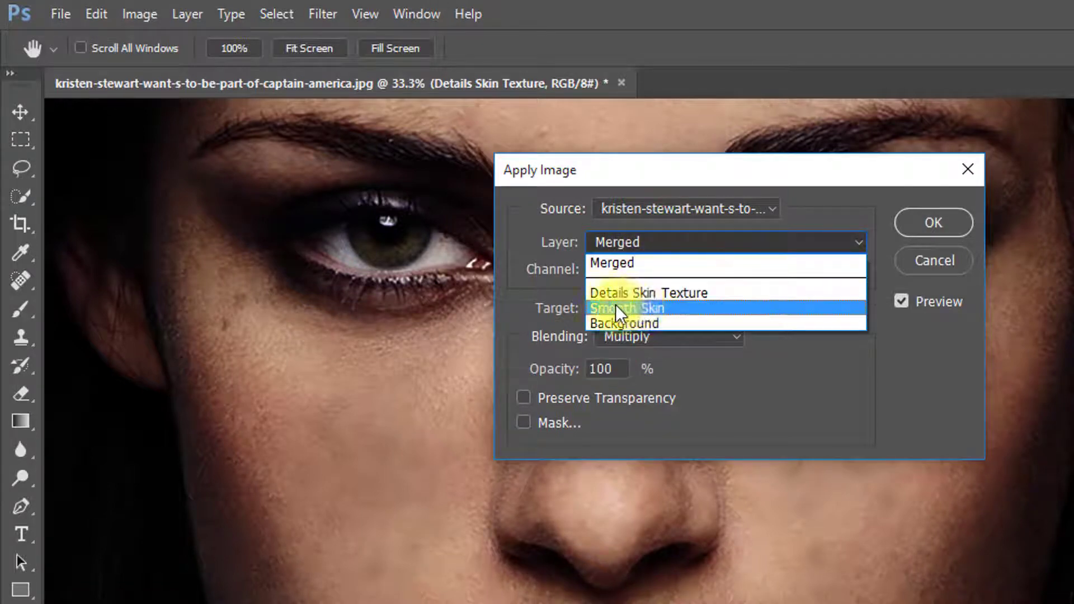
click(633, 306)
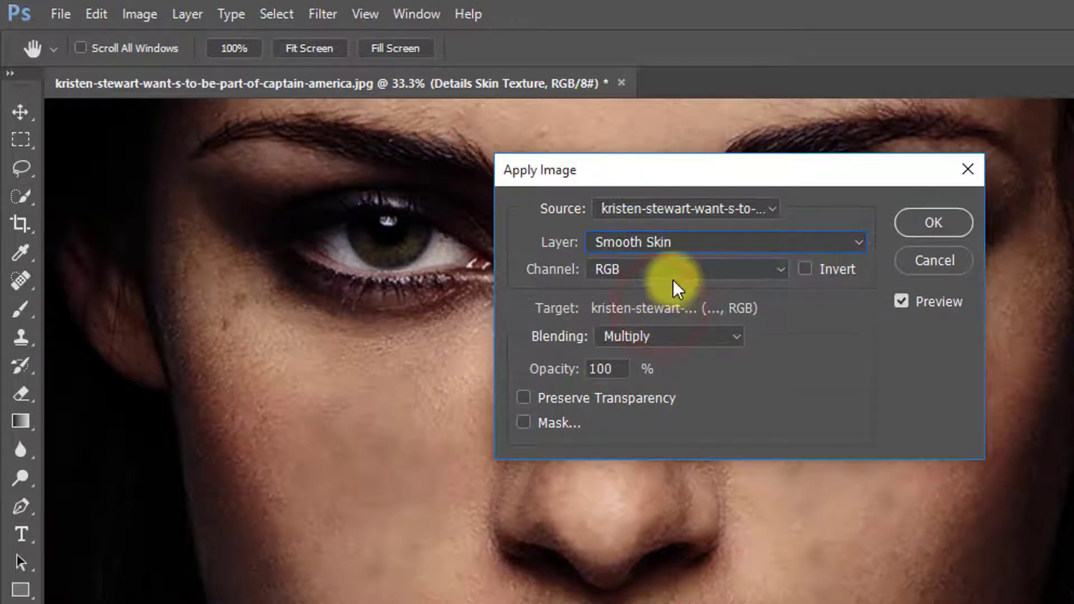
click(639, 267)
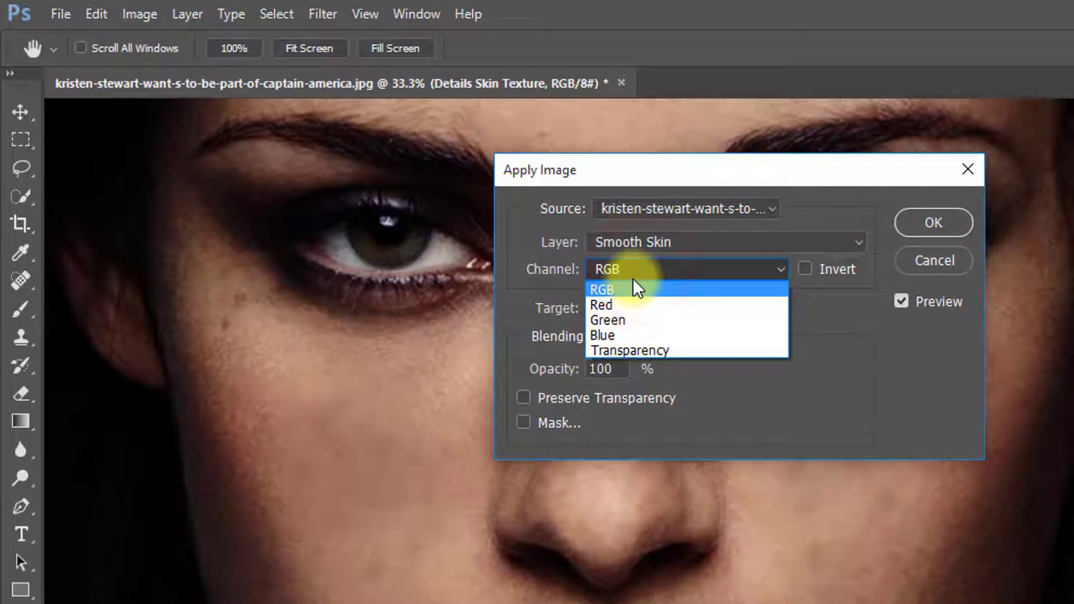
click(633, 284)
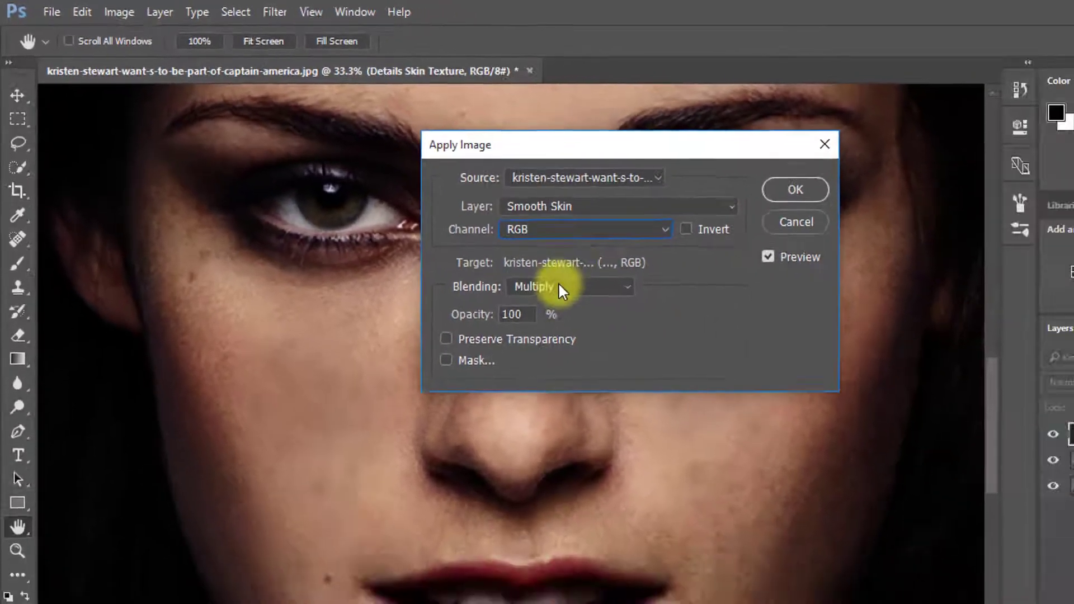
- Set the Apply Image blending to Subtract with scale 2 and offset 128, and apply it
click(559, 285)
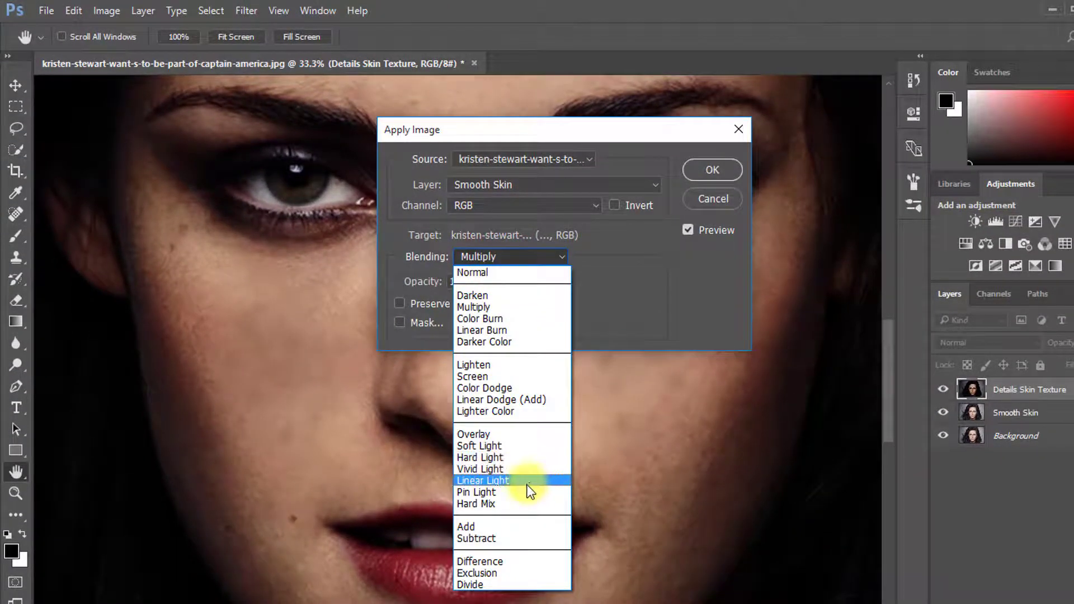
click(482, 540)
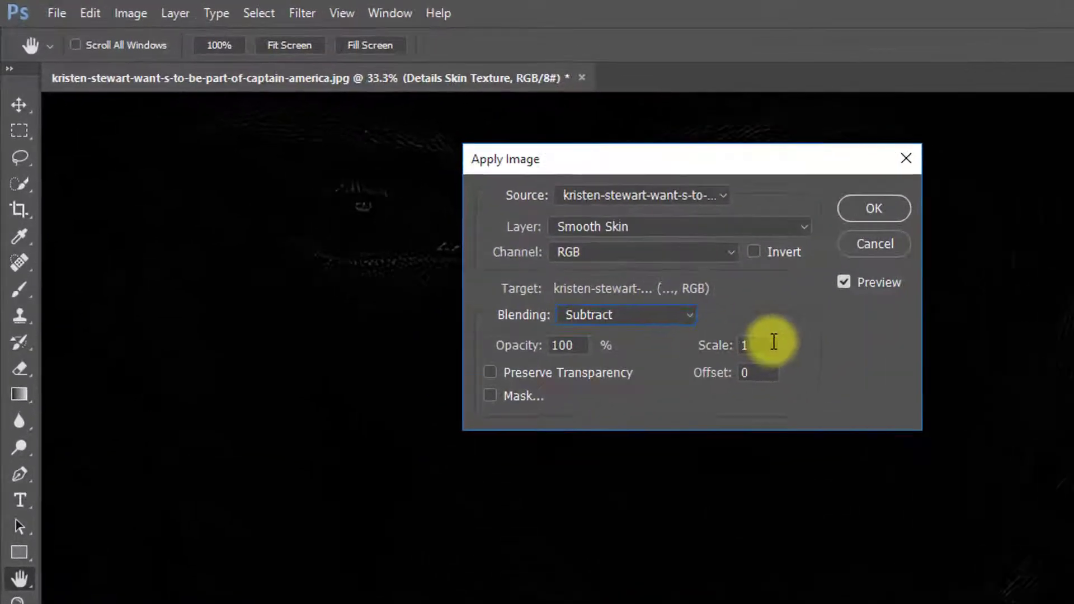
drag(765, 345, 729, 346)
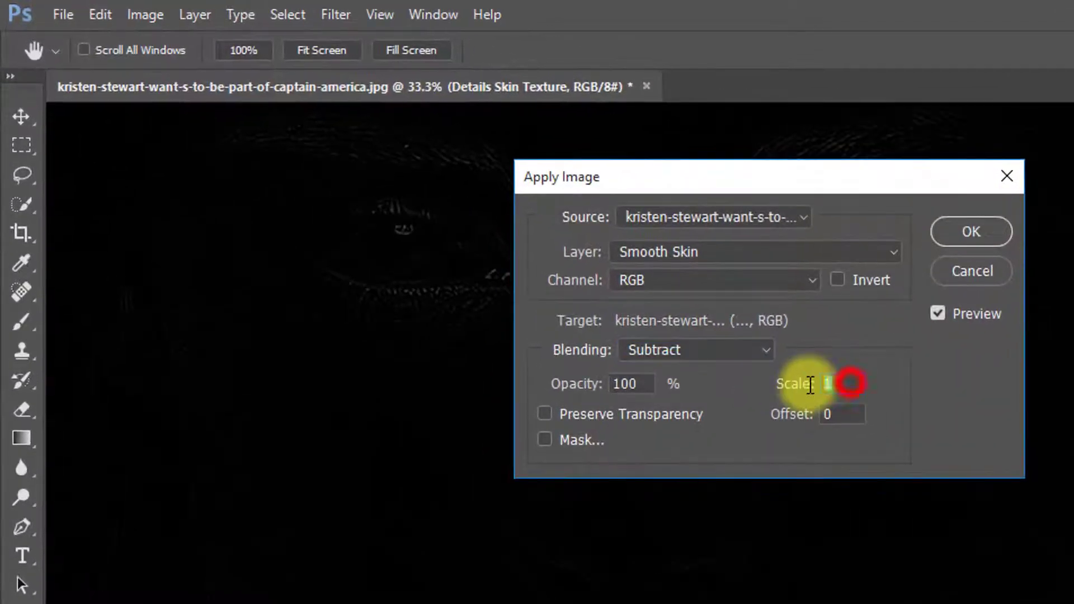
click(842, 417)
text(1)
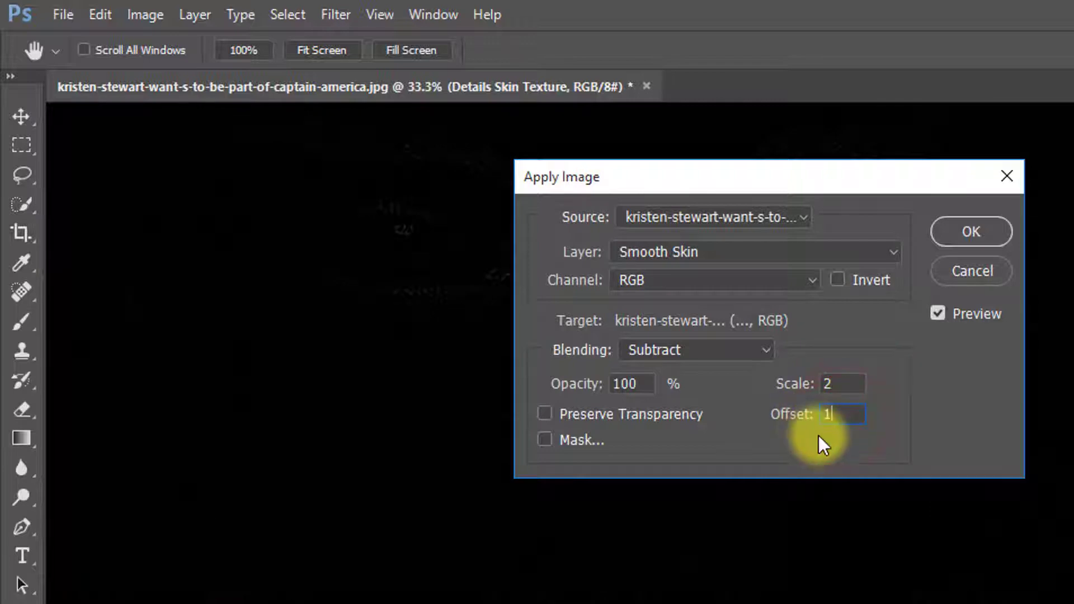
text(28)
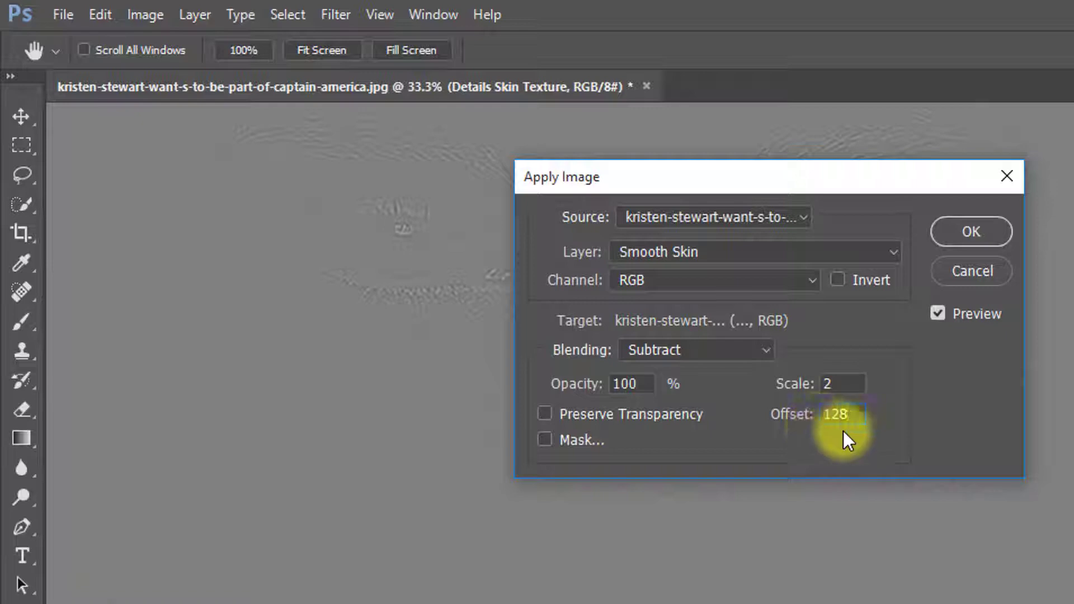
drag(656, 190, 924, 292)
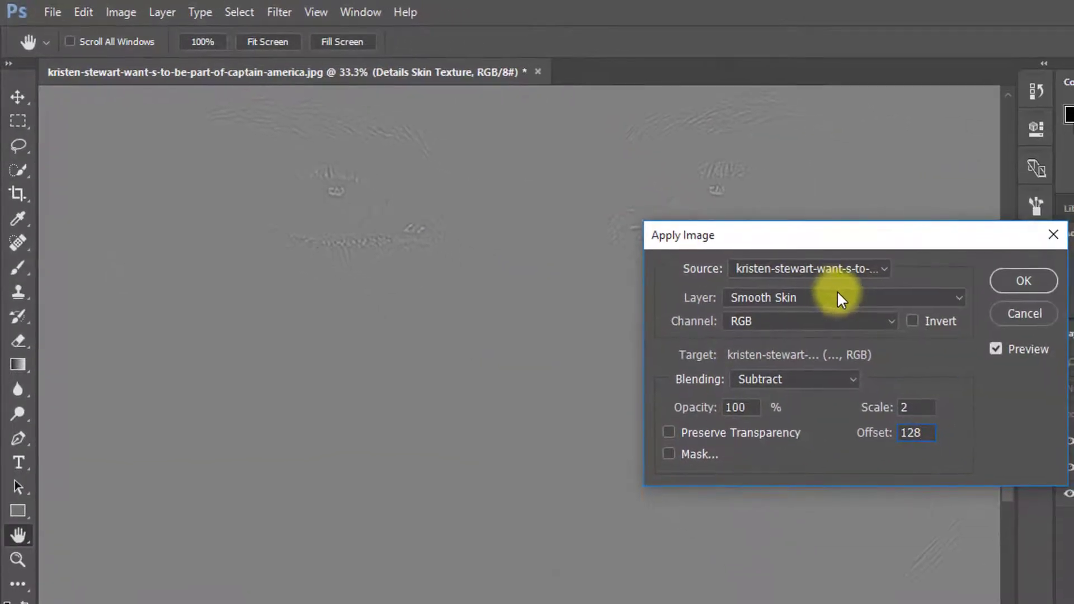
click(1005, 278)
- Desaturate the Details Skin Texture layer
key(s)
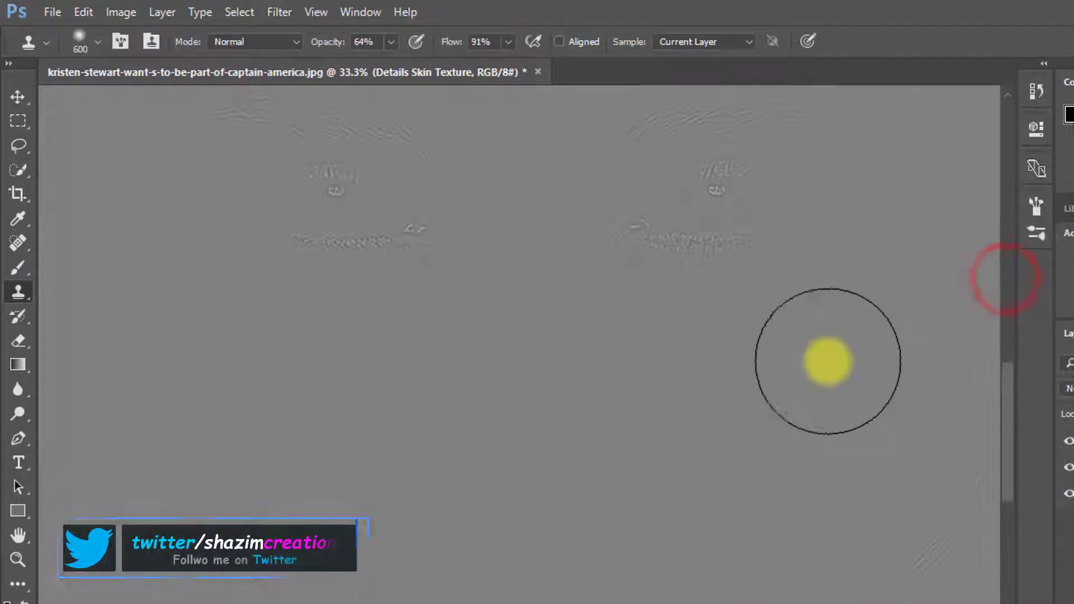
alt+click(603, 346)
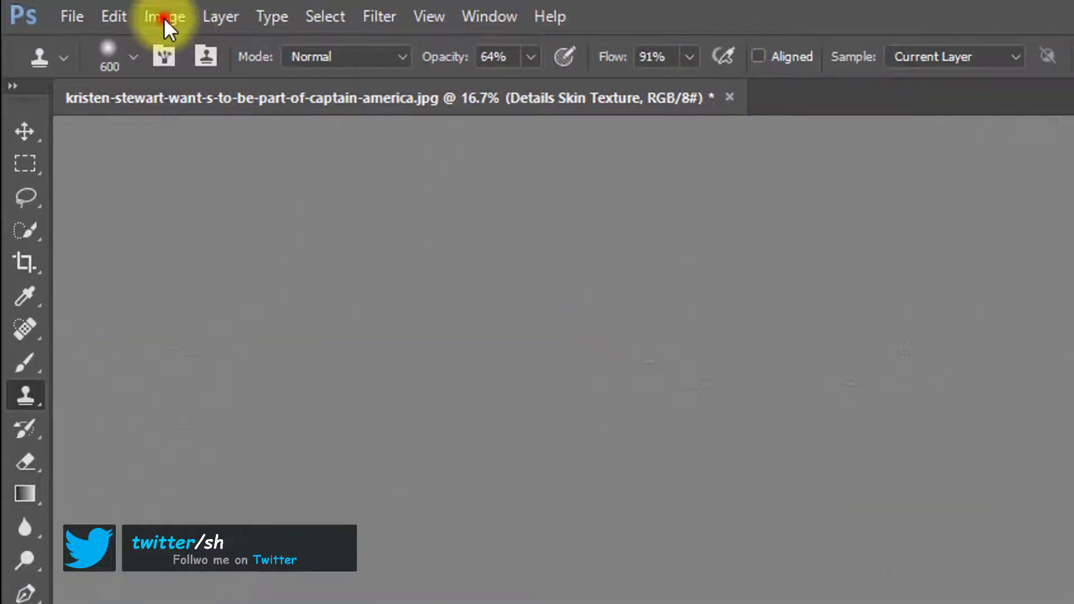
click(163, 18)
click(210, 75)
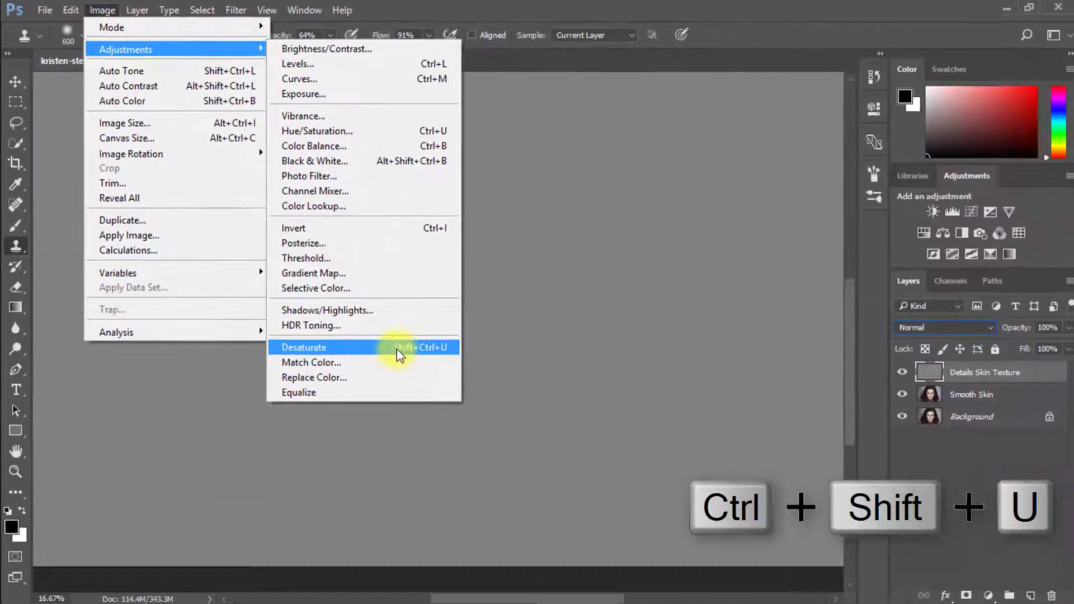
click(397, 347)
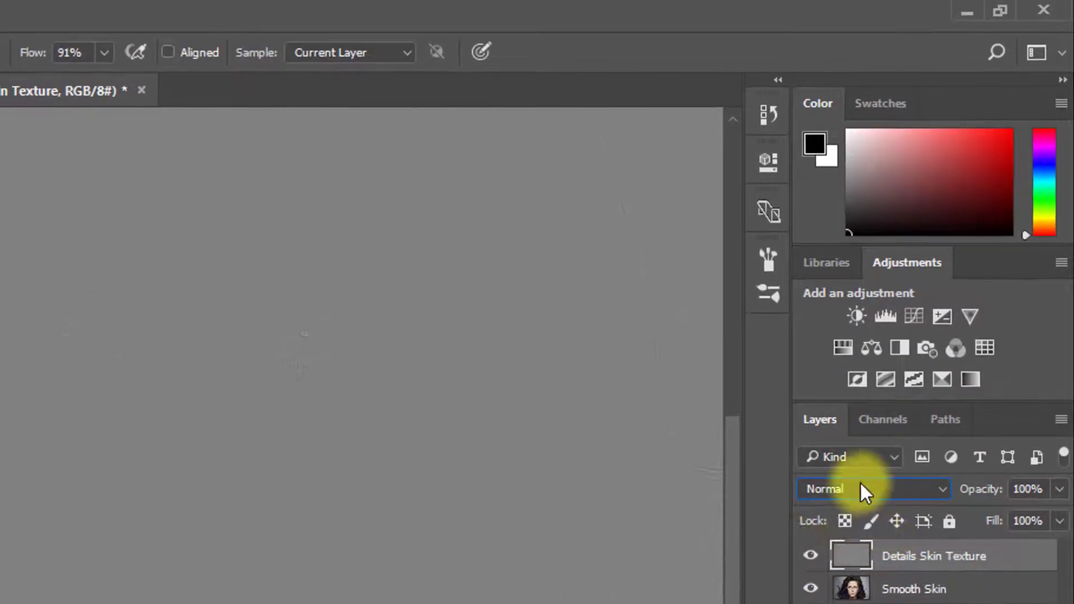
- Set the Details Skin Texture layer's blend mode to Linear Light and compare the portrait with the layer hidden and shown
click(860, 484)
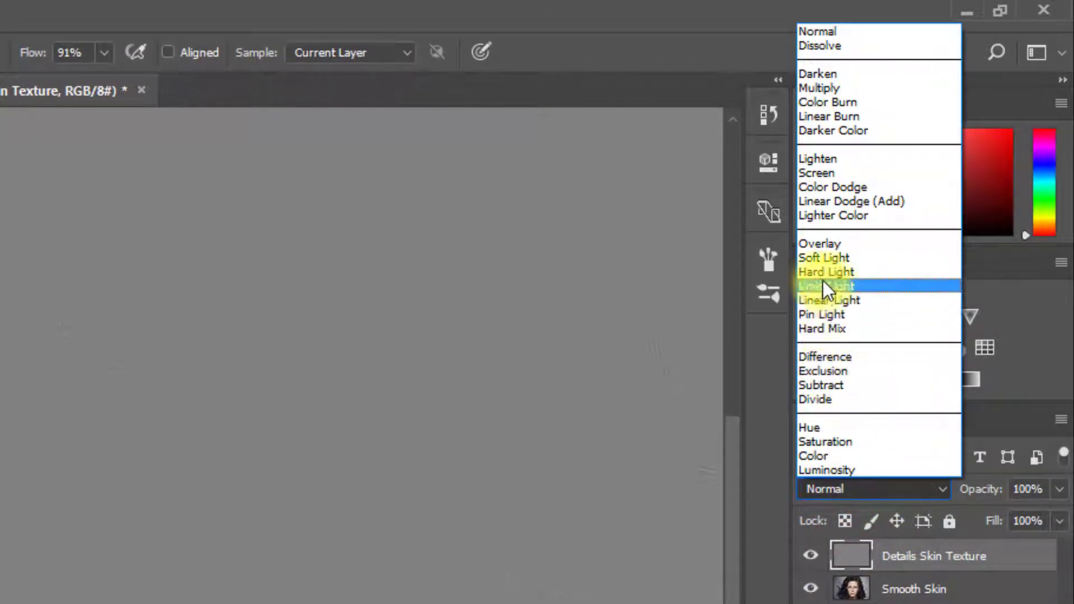
click(878, 300)
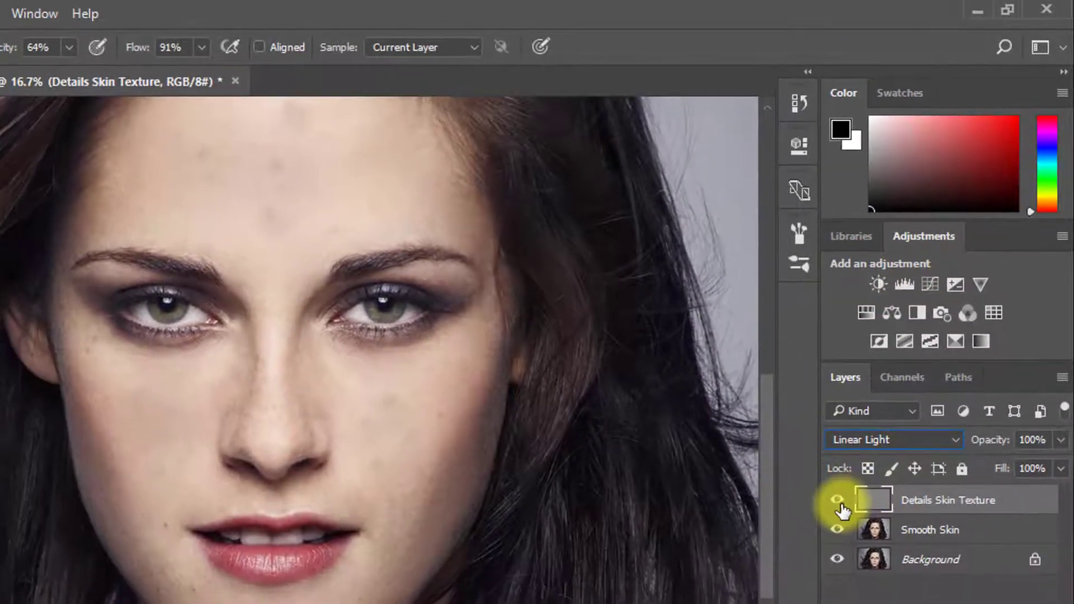
click(809, 555)
click(841, 505)
click(841, 505)
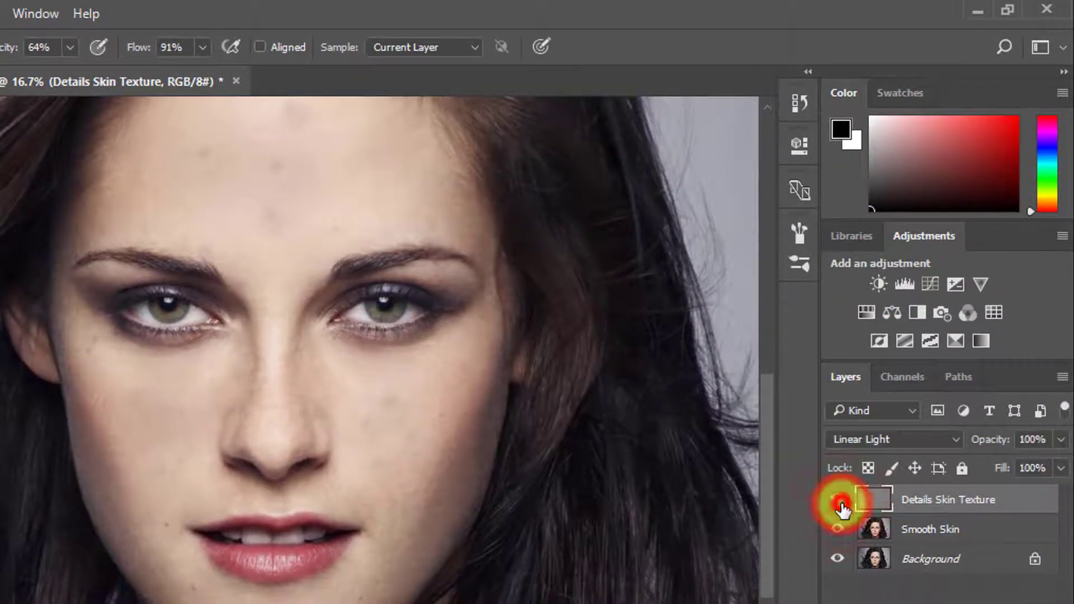
- Convert the Smooth Skin layer to a Smart Object
click(906, 537)
click(333, 357)
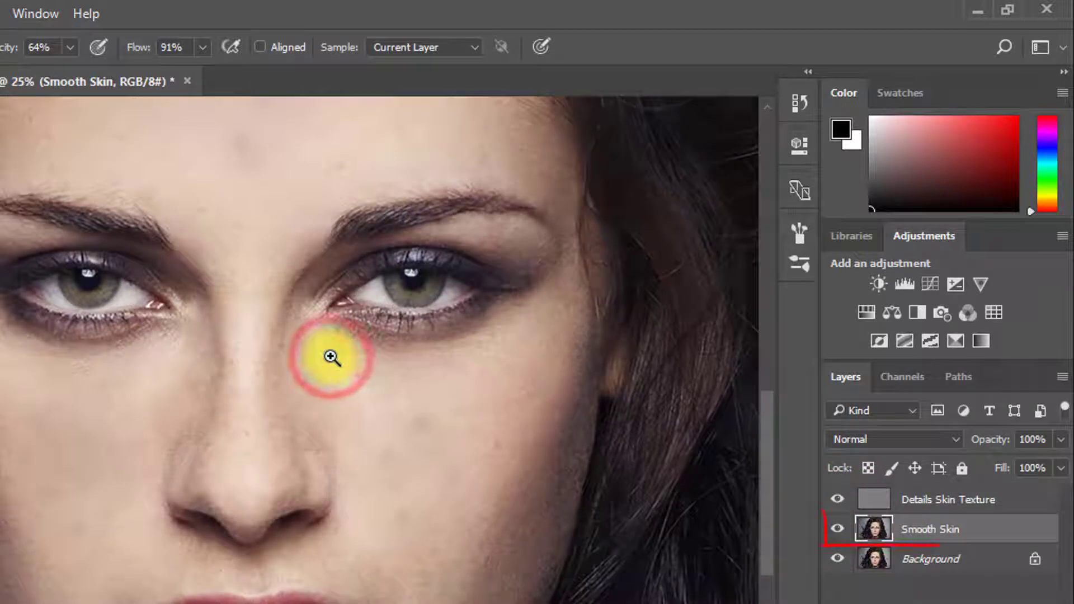
click(925, 528)
right_click(945, 532)
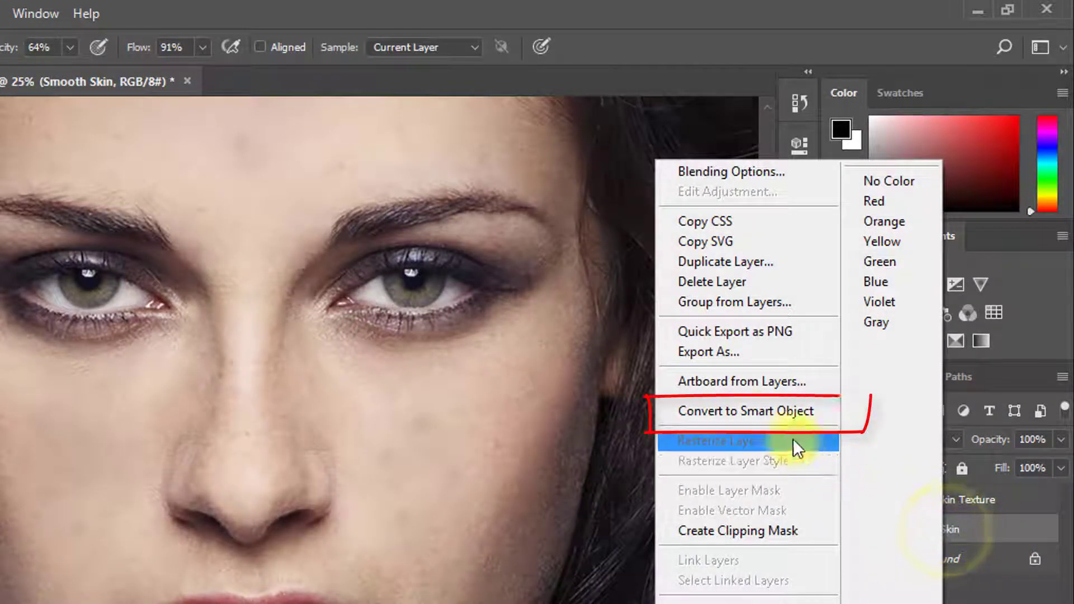
click(727, 410)
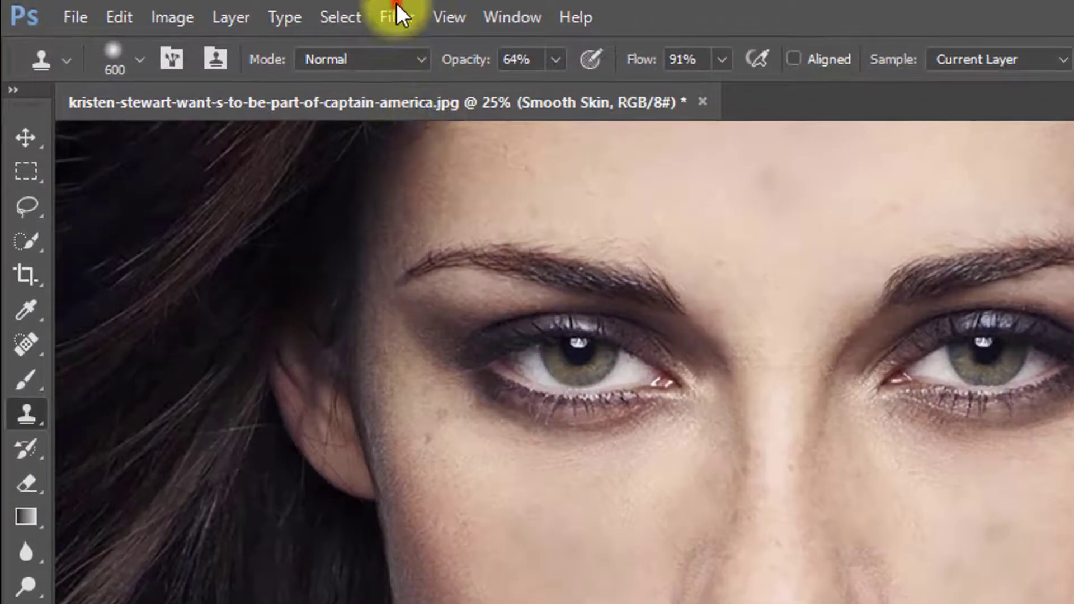
- Apply a Gaussian Blur with a radius of 15 pixels to the Smooth Skin smart object
click(316, 14)
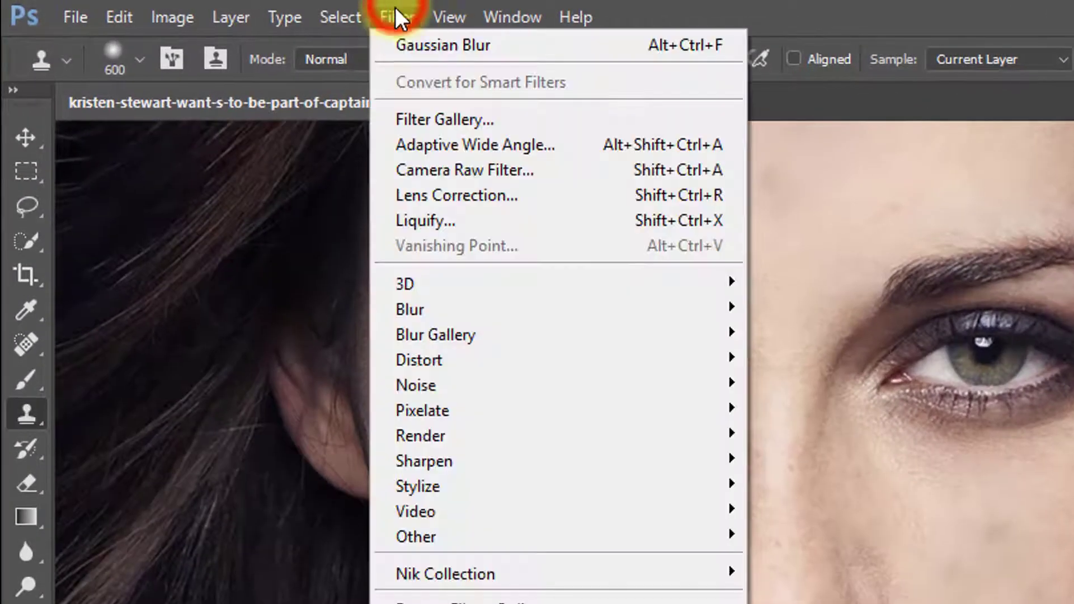
mouse_move(671, 309)
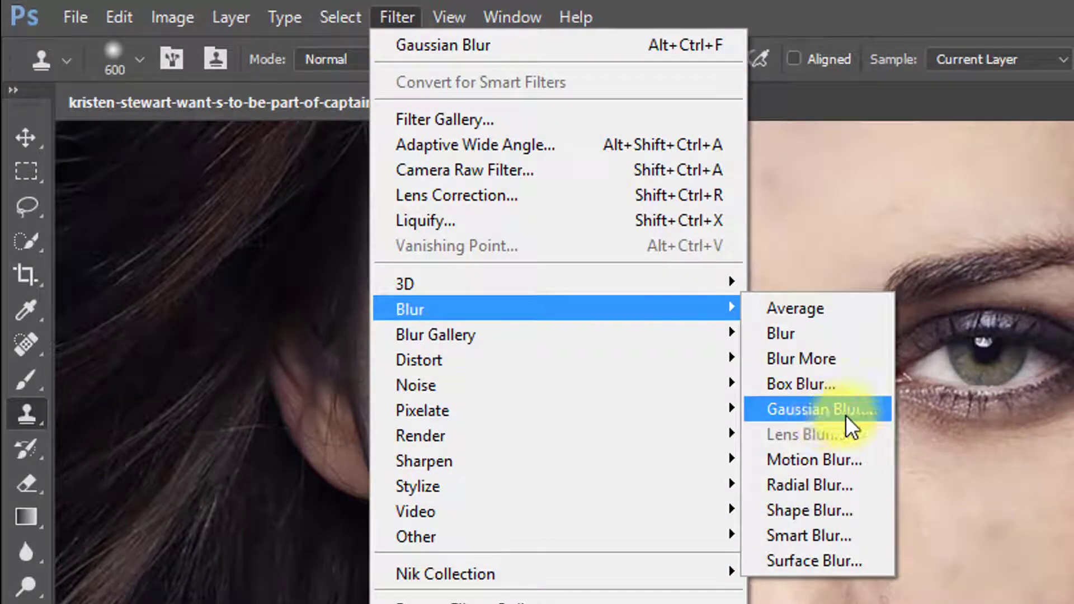
click(827, 410)
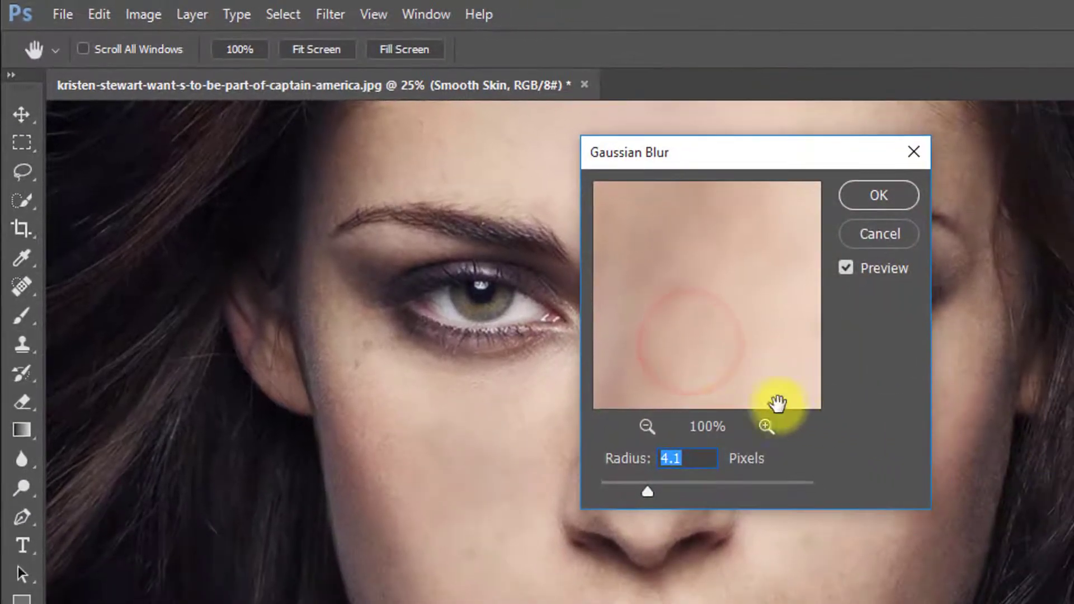
click(687, 280)
drag(639, 161, 1056, 210)
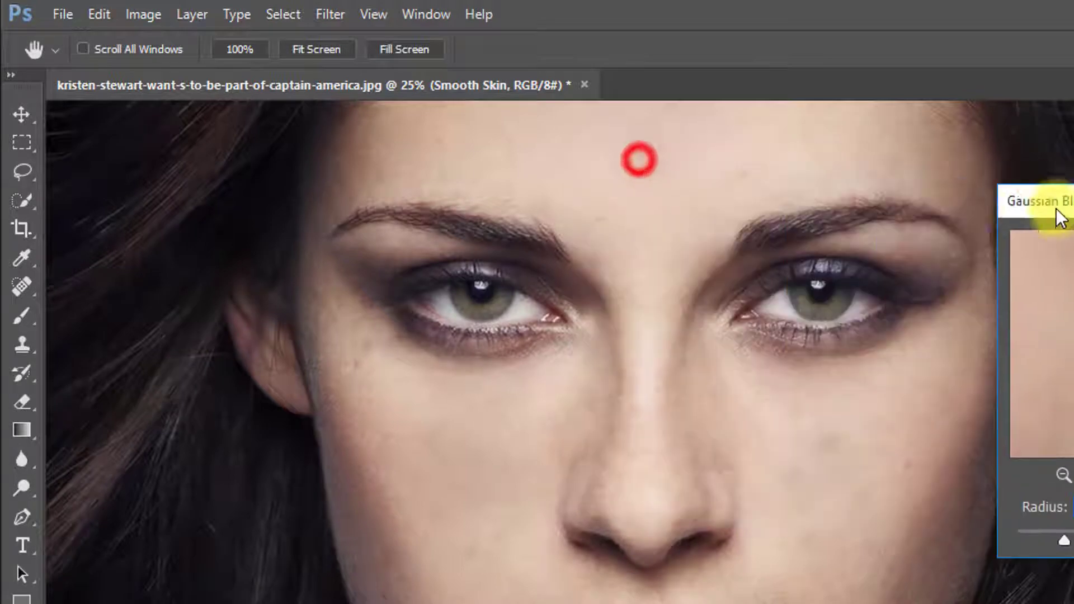
click(990, 317)
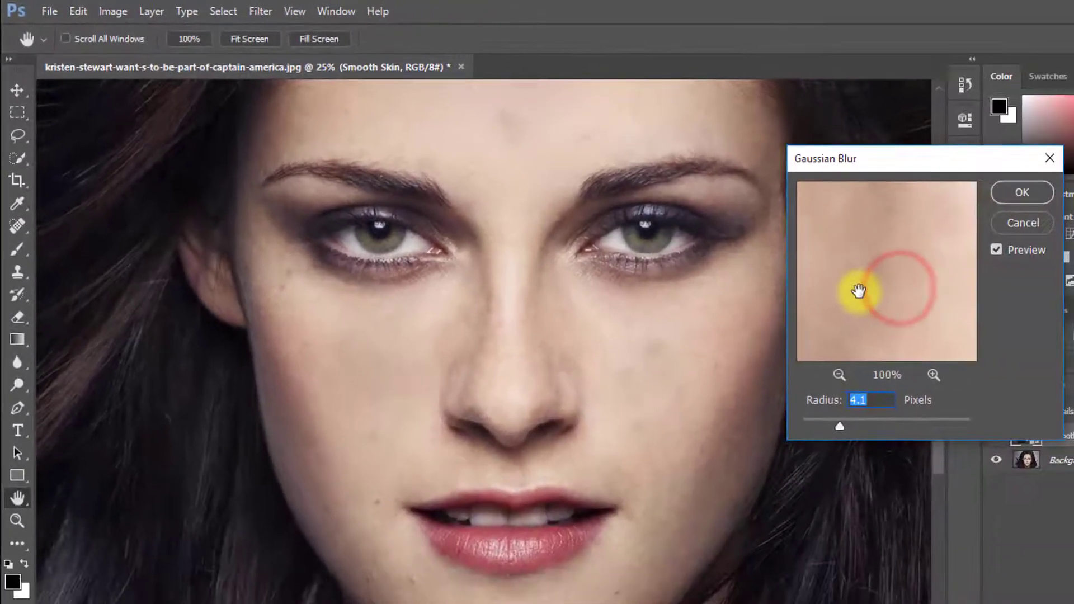
drag(863, 300, 928, 311)
drag(839, 426, 860, 428)
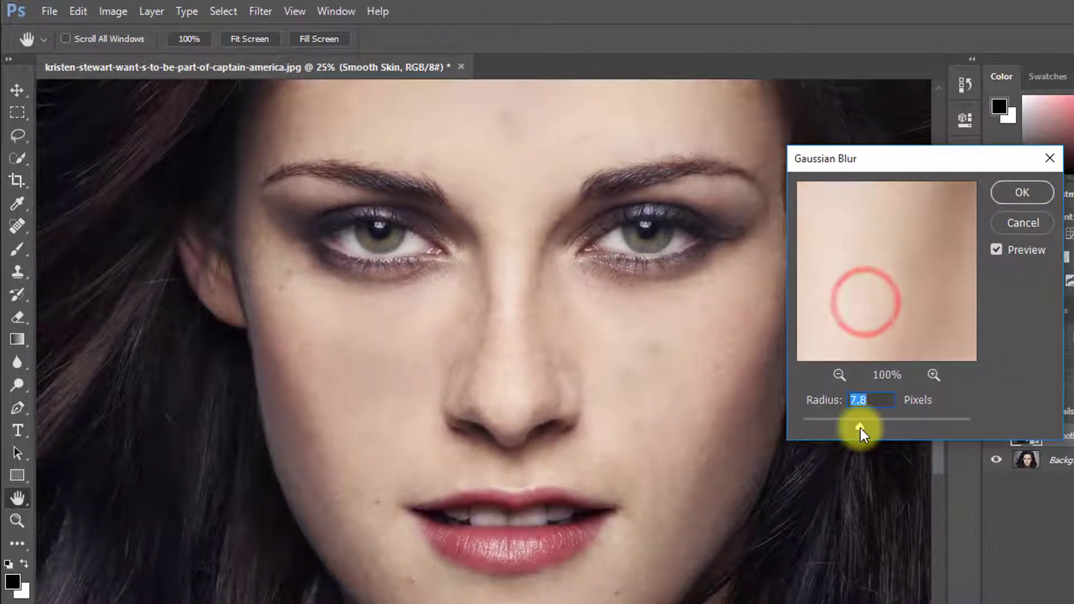
text(15)
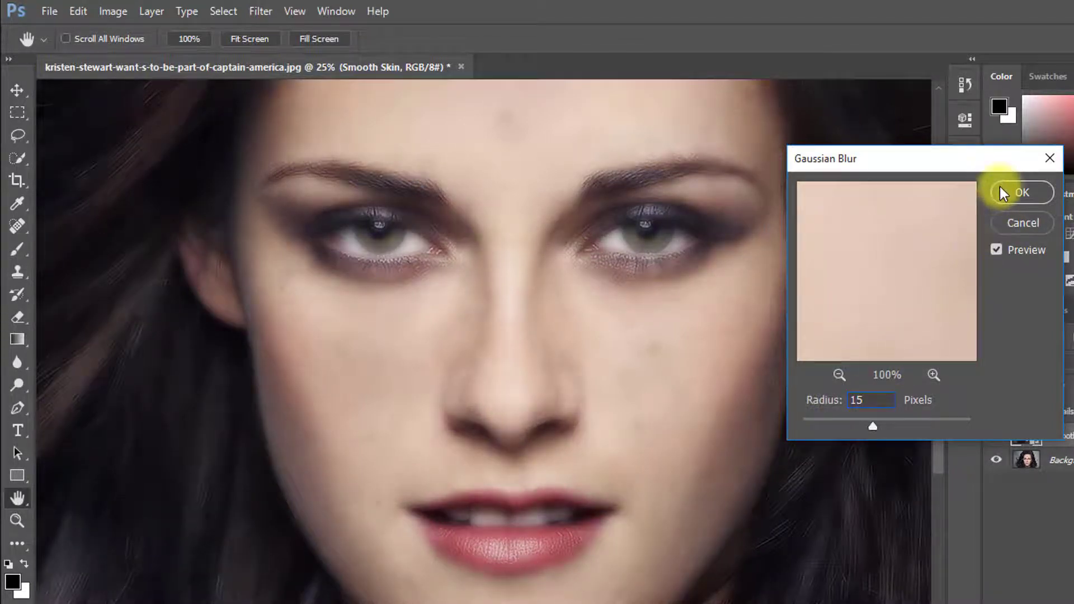
click(1021, 193)
key(s)
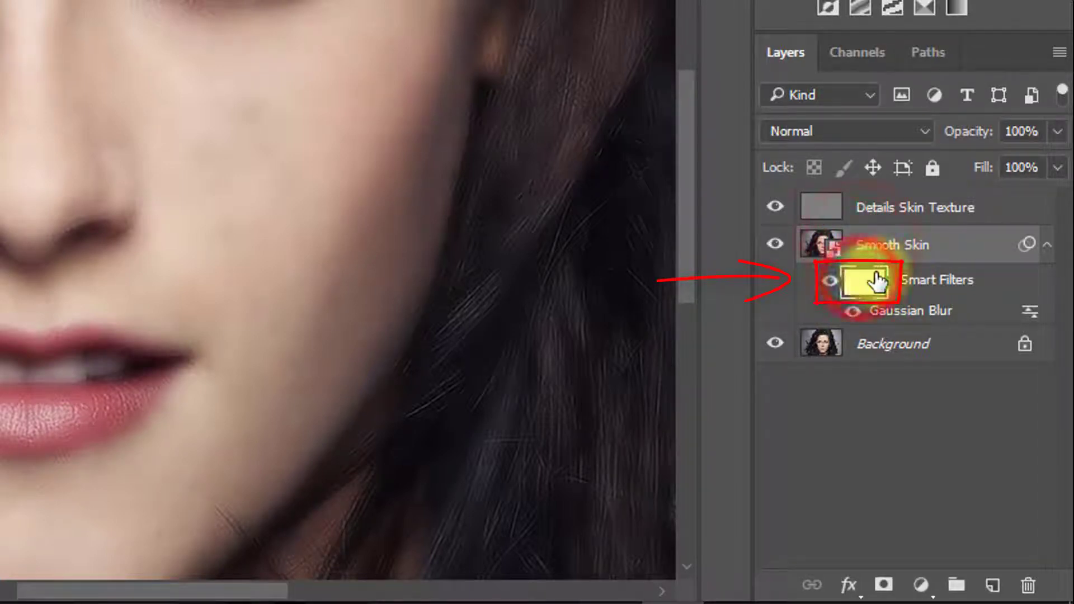
- Invert the Smooth Skin layer's smart filter mask to black so the blur is hidden
click(856, 288)
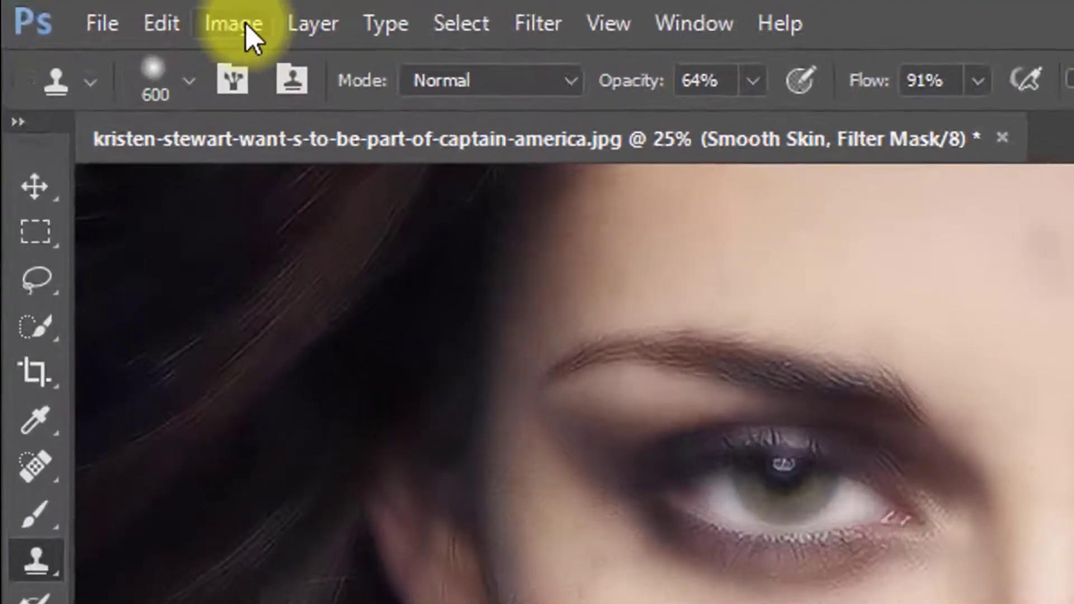
click(162, 16)
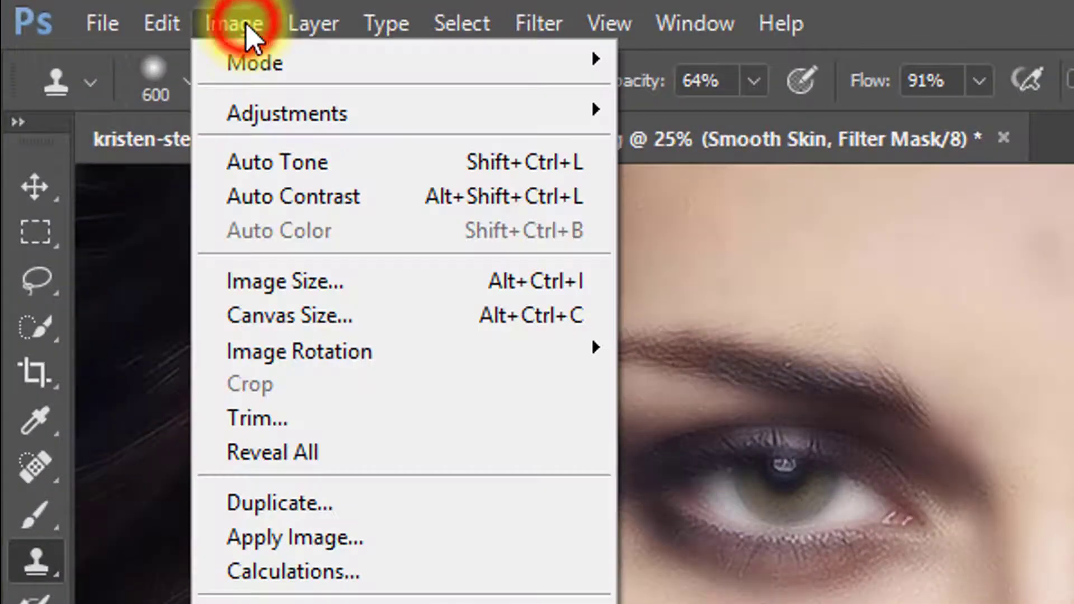
mouse_move(204, 79)
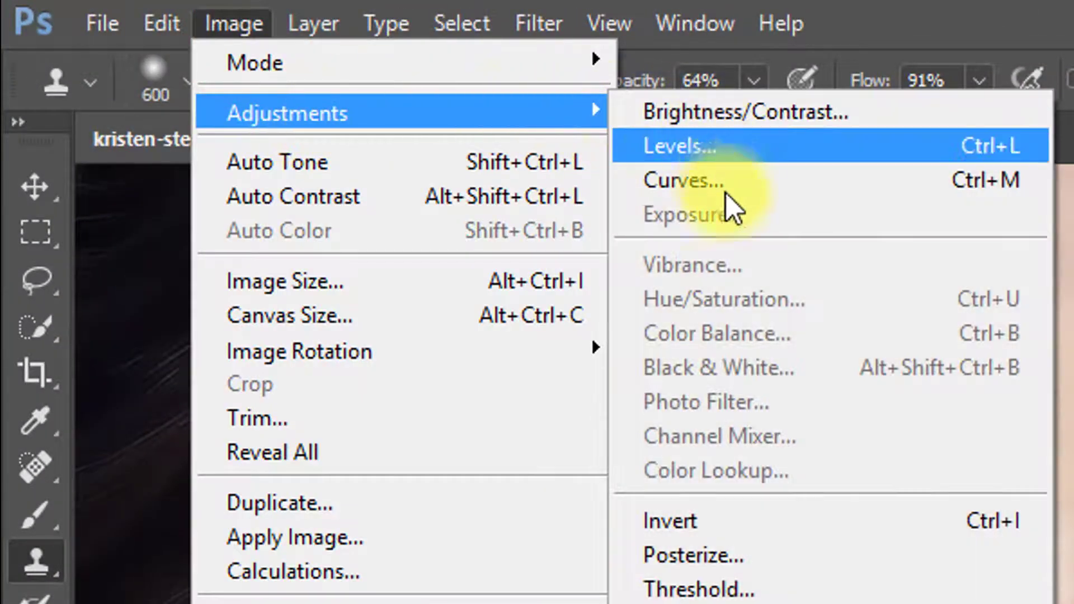
click(761, 516)
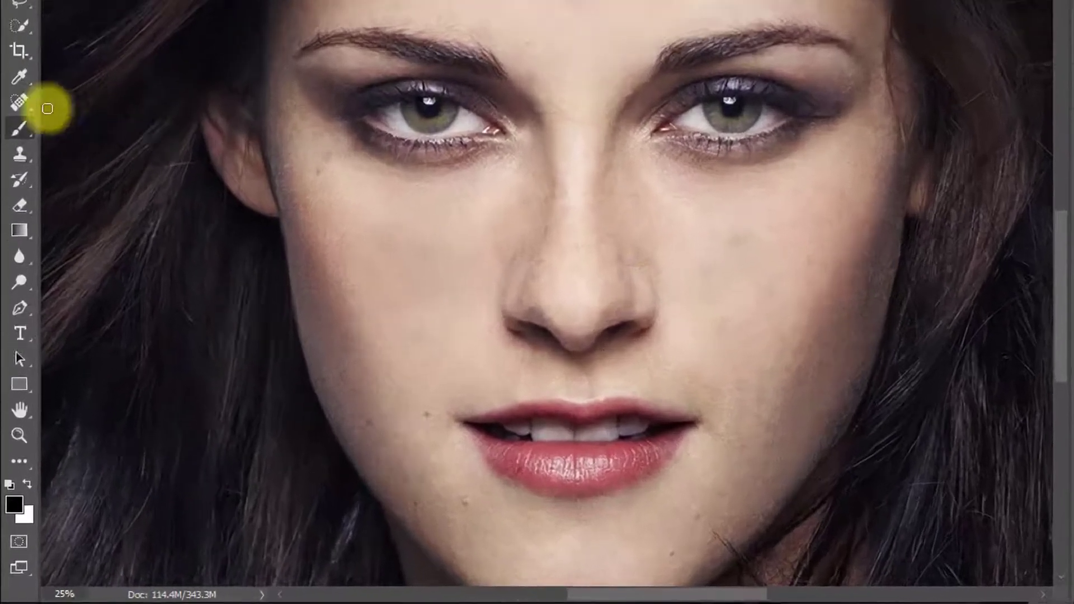
- Set up the Brush tool with white as the foreground colour, 100% flow and 55% opacity
right_click(15, 222)
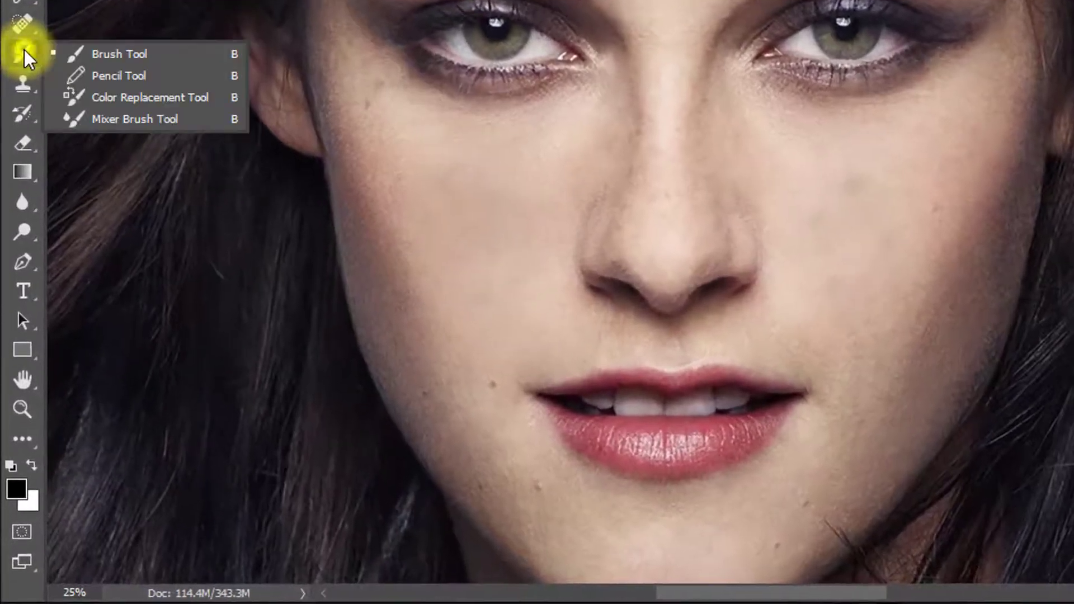
click(153, 53)
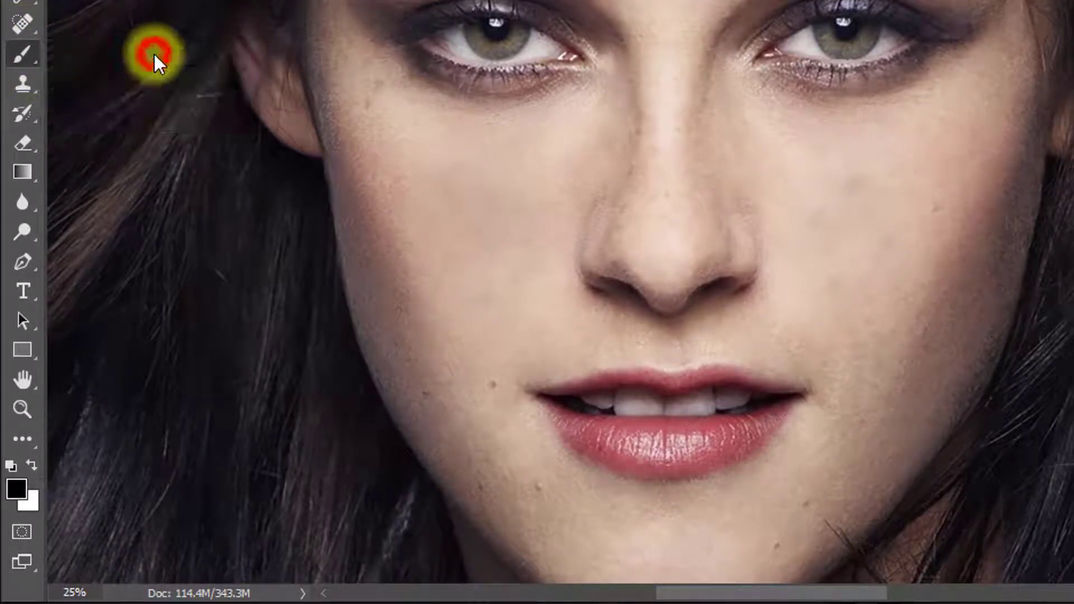
click(29, 466)
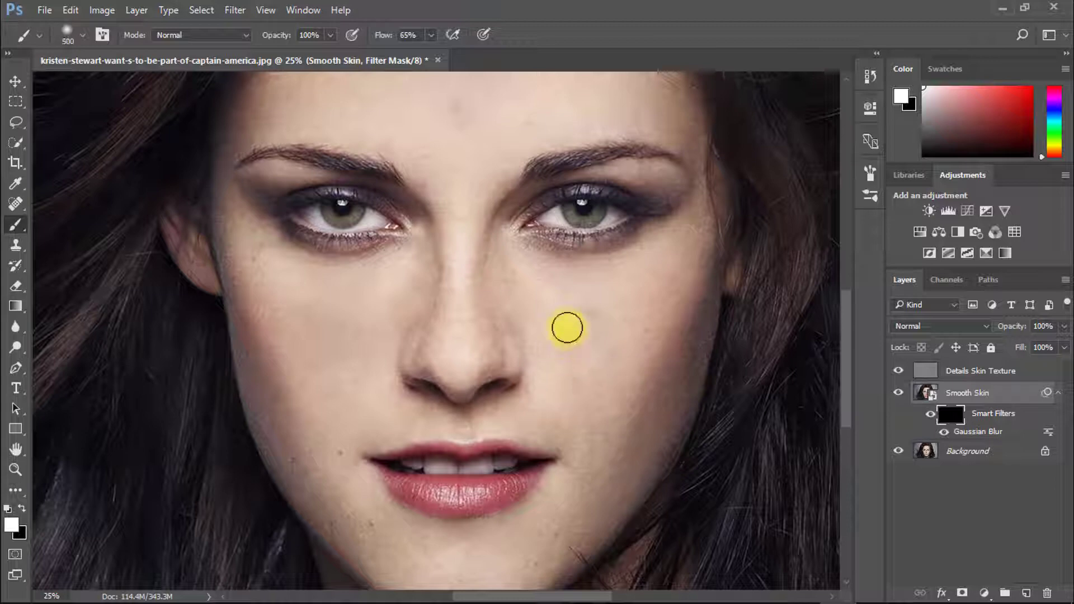
key(bracketleft)
key(bracketleft)
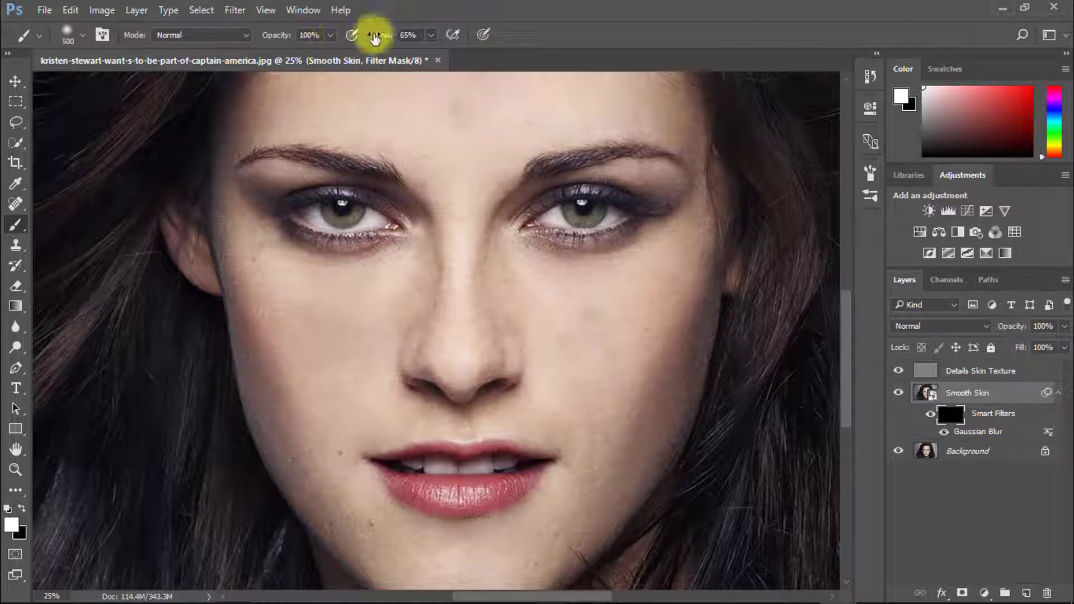
drag(381, 33, 430, 34)
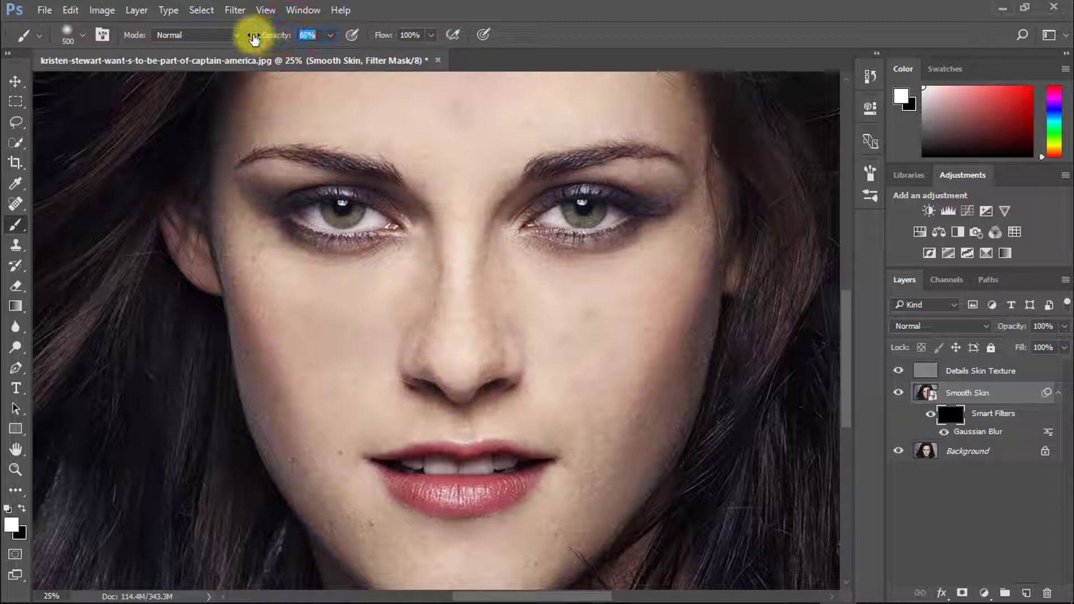
drag(247, 37, 242, 38)
- Reduce the brush size to 200 and paint the blur onto the outer cheek beside the image-left eye through the filter mask
ctrl+click(330, 263)
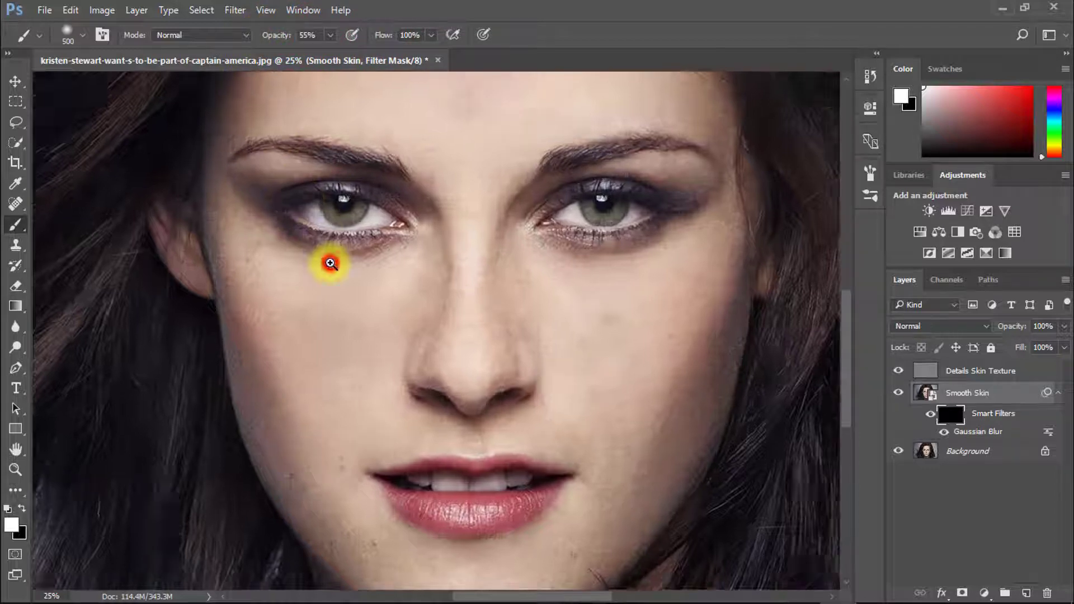
ctrl+click(296, 311)
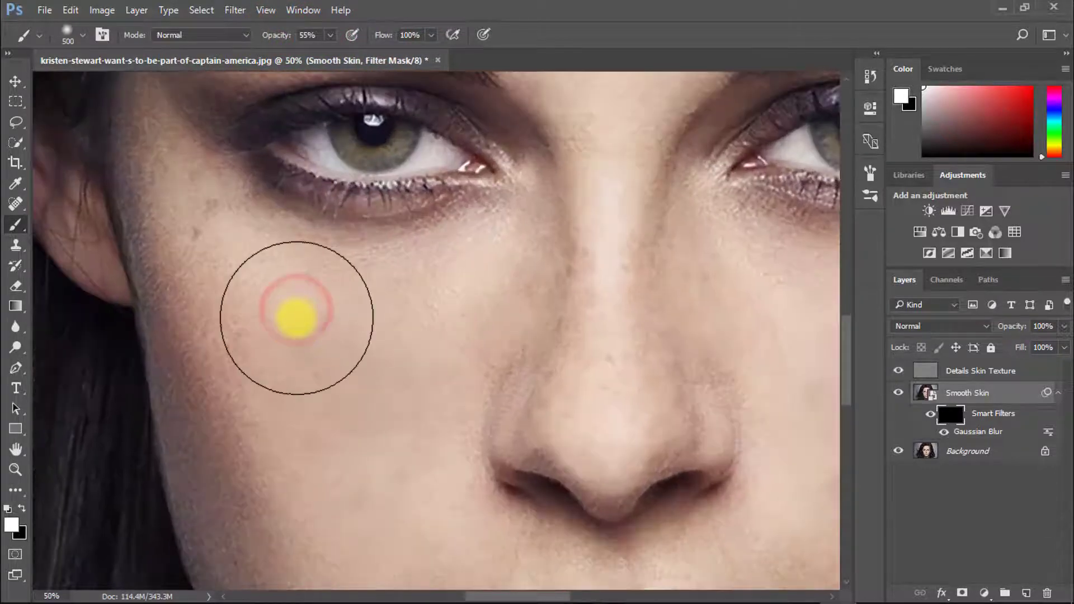
key(bracketleft)
key(bracketleft)
key(bracketleft)
key(bracketleft)
mouse_move(196, 227)
mouse_down()
mouse_move(228, 301)
mouse_move(174, 214)
mouse_move(203, 288)
mouse_up()
drag(185, 259, 195, 331)
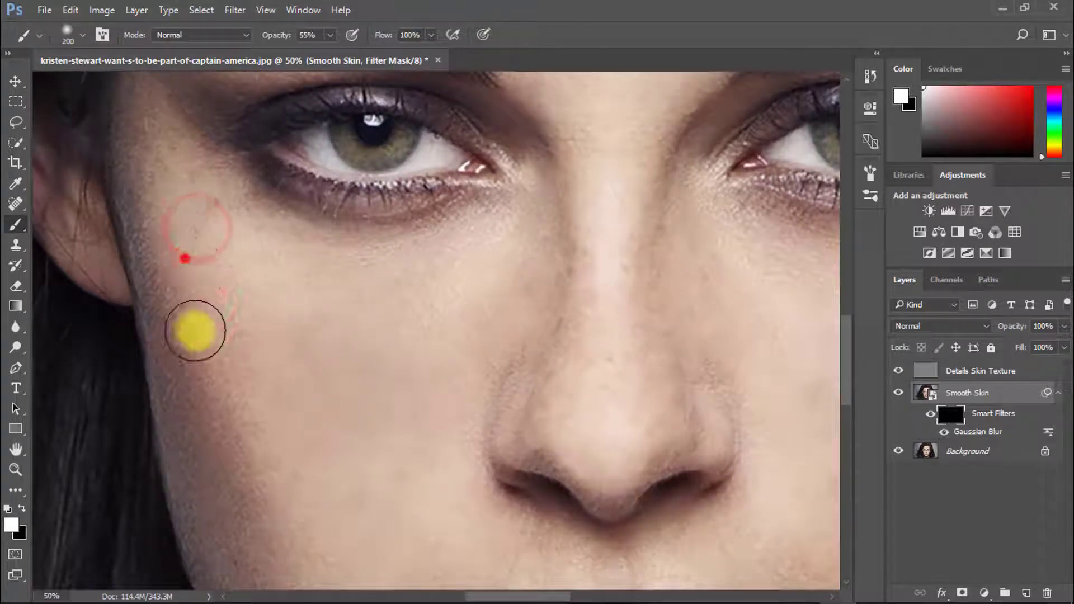
mouse_move(175, 283)
mouse_down()
mouse_move(187, 402)
mouse_move(185, 331)
mouse_up()
click(158, 175)
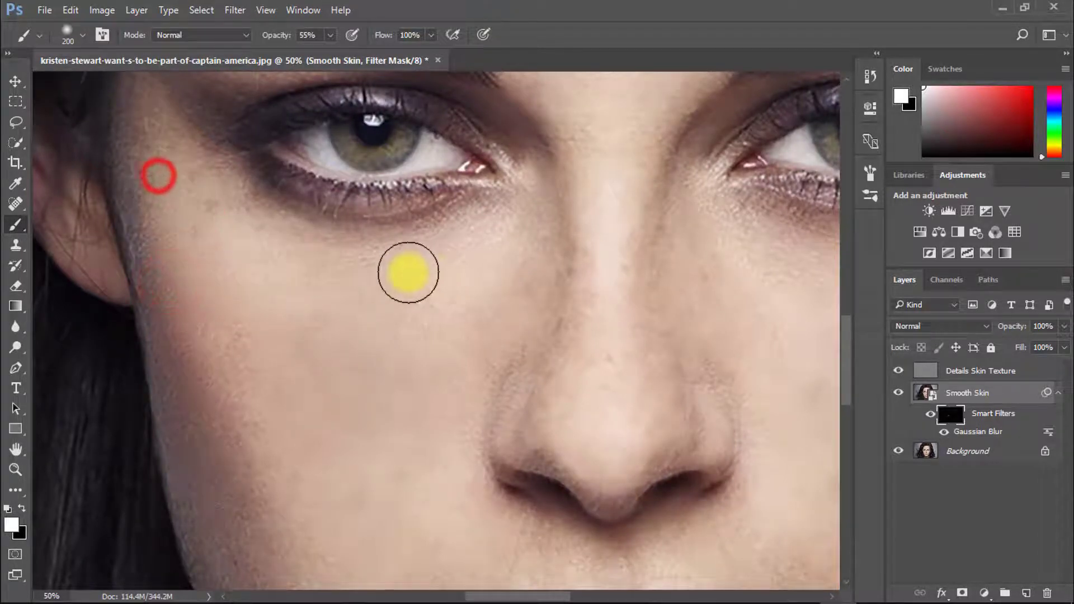
- Paint white on the filter mask beneath the image-left eye and down along the side of the nose
click(240, 233)
click(295, 265)
click(470, 241)
click(530, 293)
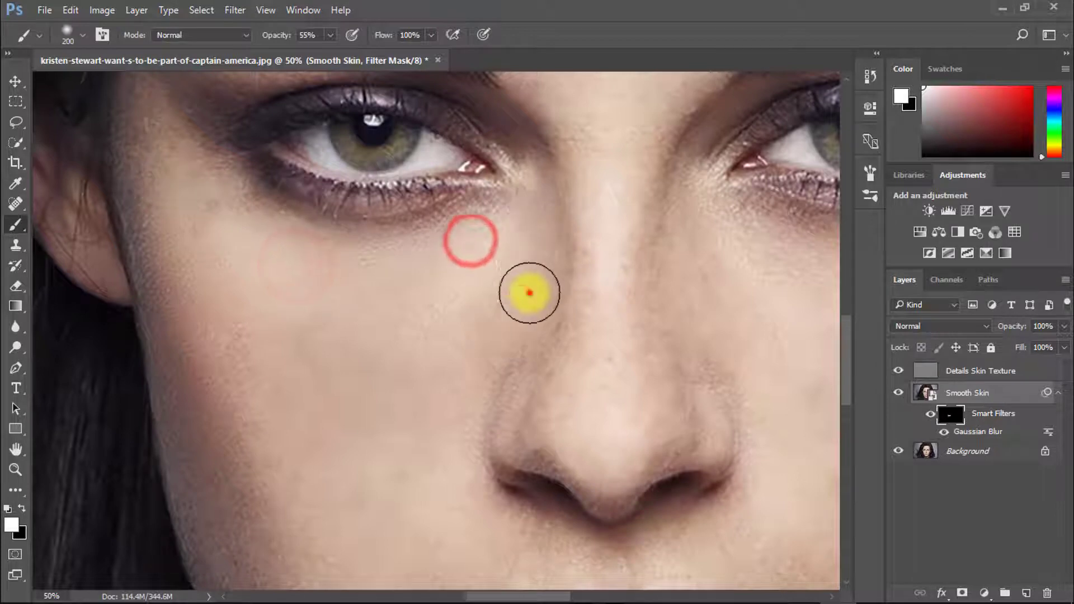
click(518, 343)
- Smooth the image-left lower cheek between nostril, mouth corner and jawline by painting on the filter mask
drag(441, 475, 512, 240)
click(525, 196)
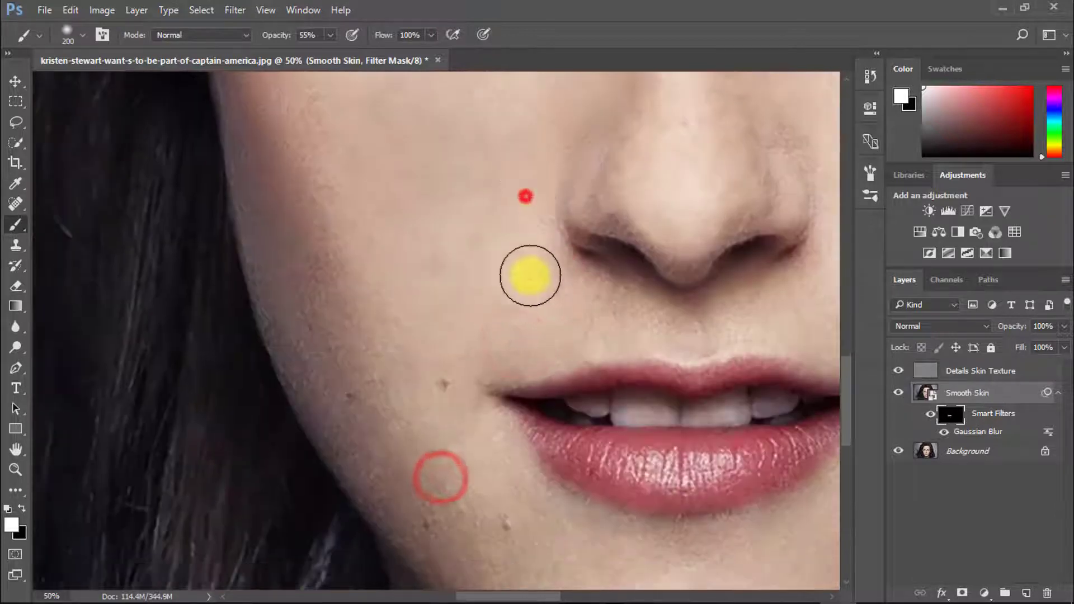
click(530, 238)
click(468, 333)
click(376, 330)
click(282, 174)
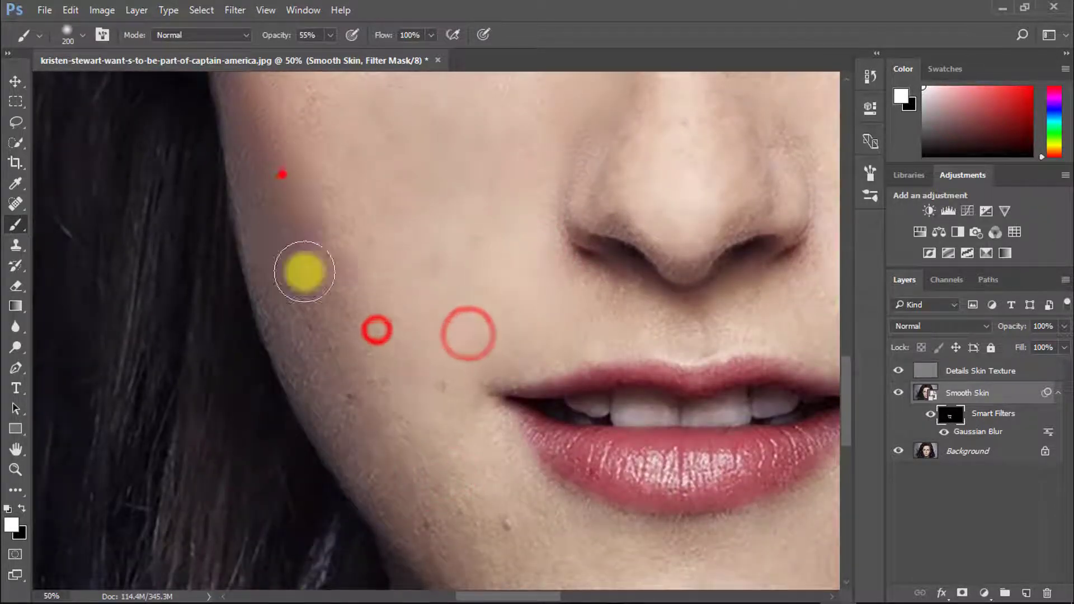
drag(330, 314, 334, 471)
click(297, 324)
- Paint white on the filter mask around the image-left mouth corner and down towards the chin
mouse_move(307, 526)
mouse_down()
mouse_move(267, 256)
mouse_move(240, 175)
mouse_up()
drag(372, 206, 400, 330)
drag(410, 369, 428, 403)
drag(436, 425, 492, 447)
drag(611, 455, 402, 487)
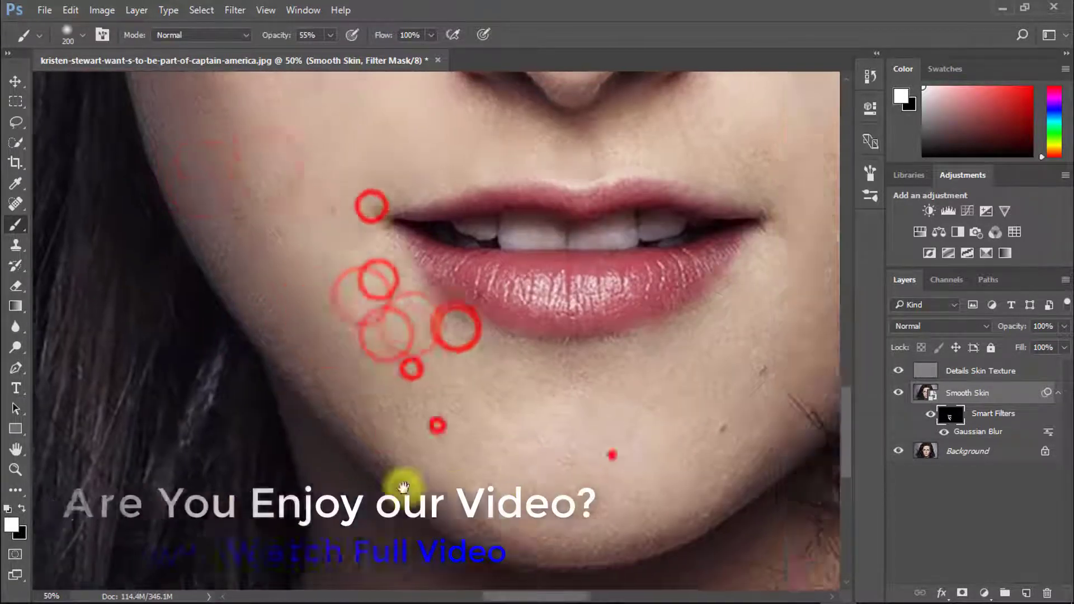
- Smooth the chin and the image-right jaw beside the mouth by painting on the filter mask
drag(290, 409, 252, 381)
drag(241, 366, 478, 404)
drag(407, 555, 615, 398)
drag(613, 465, 613, 485)
drag(633, 316, 471, 496)
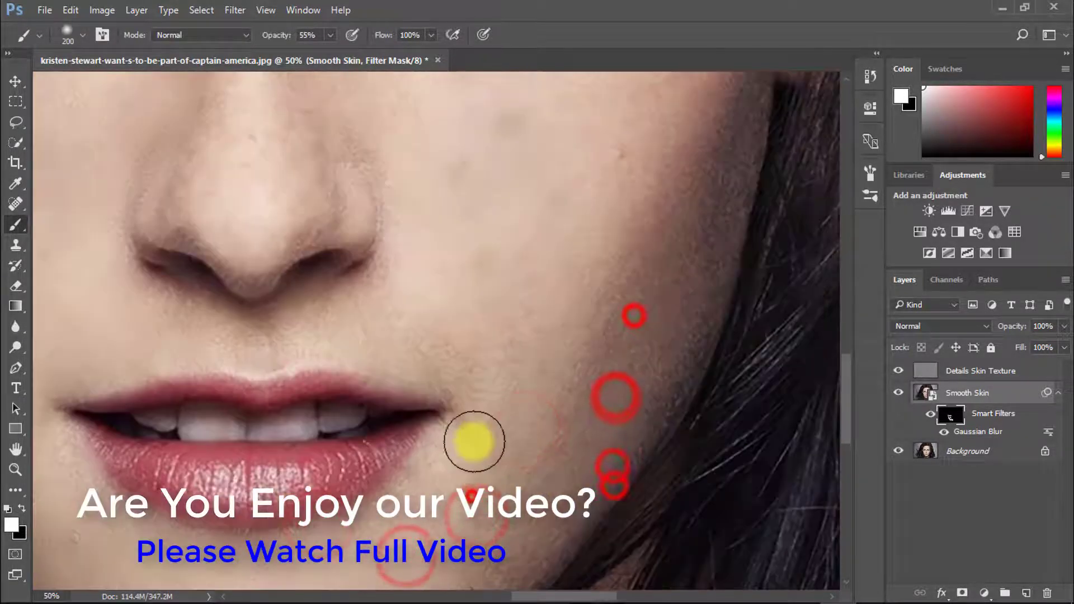
- Paint white on the filter mask over the image-right outer cheek up to the outer corner of the eye
drag(621, 292, 657, 263)
drag(616, 463, 666, 363)
drag(663, 254, 614, 444)
drag(619, 391, 659, 441)
drag(639, 506, 671, 379)
drag(675, 341, 668, 456)
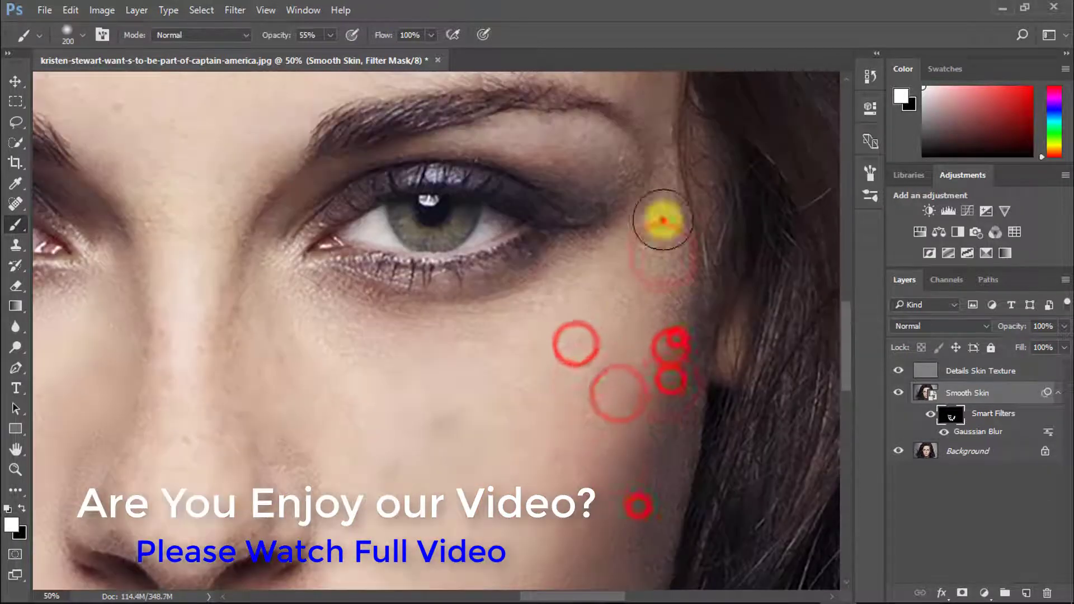
drag(664, 221, 573, 374)
- Smooth the image-right inner cheek beside the nose and the skin between nose and upper lip
mouse_move(456, 404)
mouse_down()
mouse_move(317, 328)
mouse_move(319, 299)
mouse_up()
mouse_move(420, 489)
mouse_down()
mouse_move(596, 328)
mouse_move(669, 417)
mouse_up()
mouse_move(640, 397)
mouse_down()
mouse_move(513, 455)
mouse_move(567, 462)
mouse_up()
drag(540, 465, 555, 452)
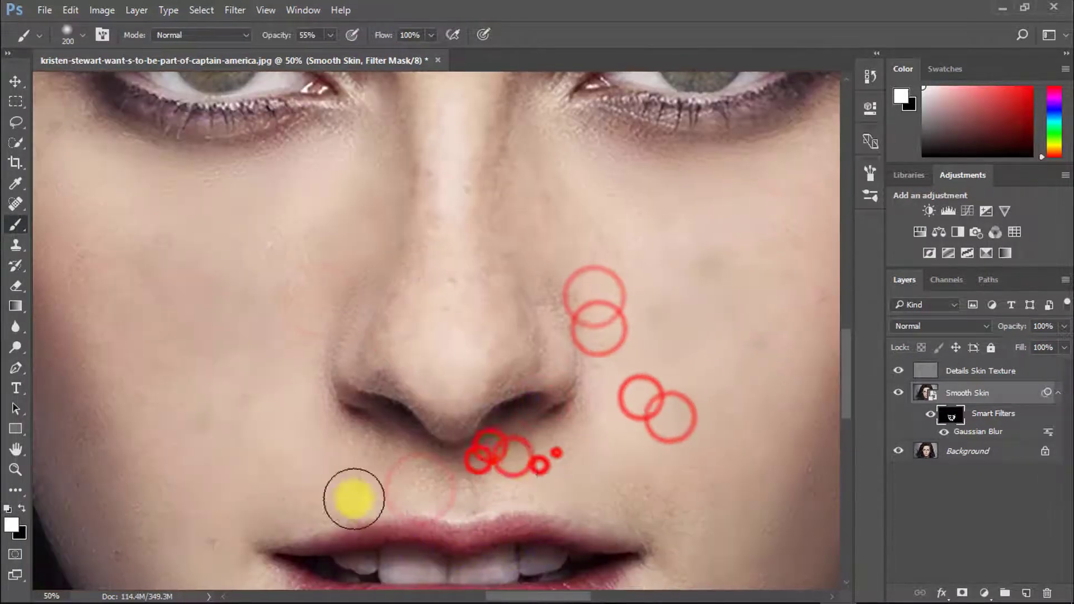
- Paint white on the filter mask from the image-left side of the upper lip past the nostril across the cheek
drag(398, 462, 358, 456)
mouse_move(325, 448)
mouse_down()
mouse_move(326, 496)
mouse_move(311, 394)
mouse_up()
drag(347, 316, 335, 280)
drag(304, 280, 251, 302)
drag(197, 288, 216, 283)
- Smooth the skin around the image-left eye by painting on the filter mask
drag(119, 345, 390, 354)
drag(483, 261, 330, 300)
drag(287, 161, 263, 128)
drag(487, 212, 400, 307)
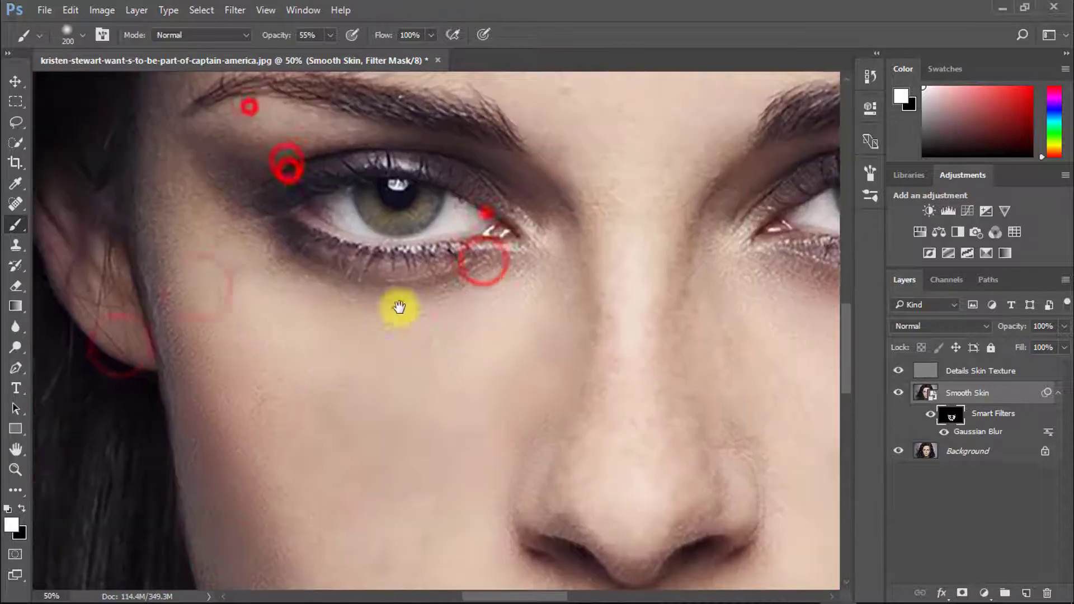
- Smooth the nose, its sides and the bridge between the eyes by painting white on the filter mask
drag(508, 403, 396, 335)
drag(383, 454, 481, 381)
drag(505, 385, 486, 240)
drag(483, 211, 482, 235)
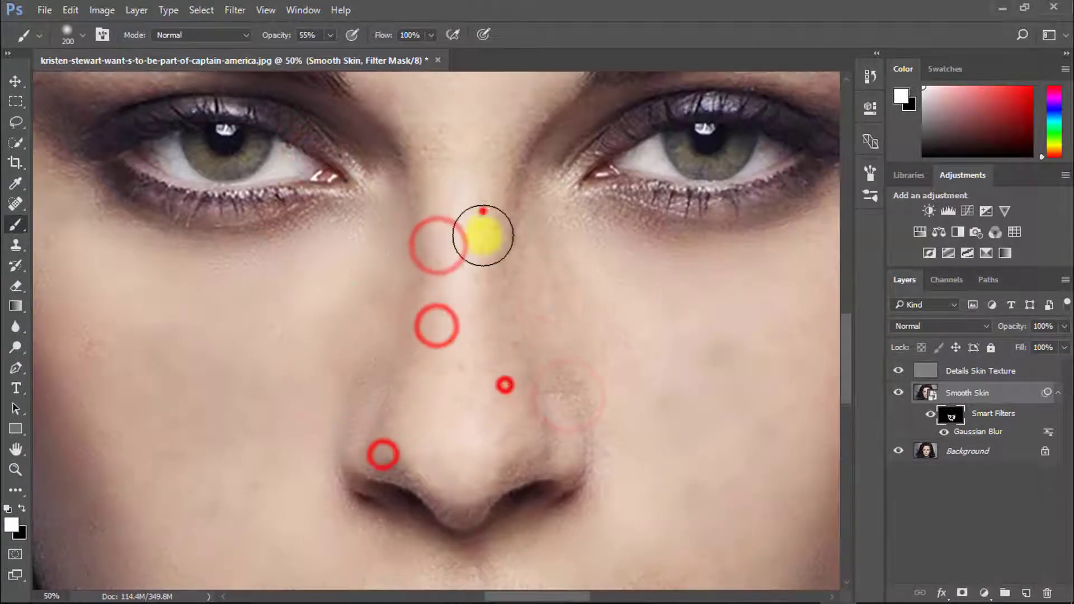
drag(422, 487, 468, 506)
drag(568, 317, 541, 511)
drag(522, 465, 425, 487)
- Smooth the skin between the eyebrows and on the lower forehead by painting white on the filter mask
drag(343, 204, 357, 228)
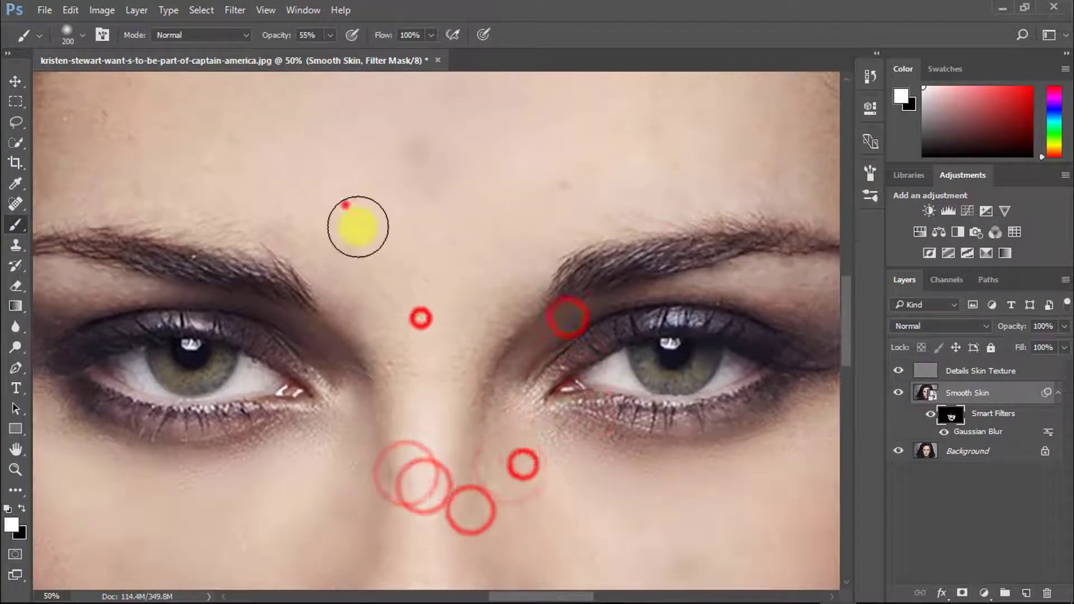
mouse_move(499, 276)
mouse_down()
mouse_move(487, 313)
mouse_move(357, 399)
mouse_up()
drag(384, 309, 595, 241)
drag(429, 294, 498, 249)
- Smooth the upper forehead below the hairline and across to the image-left temple on the Smooth Skin filter mask
mouse_move(422, 199)
mouse_down()
mouse_move(499, 326)
mouse_move(419, 456)
mouse_up()
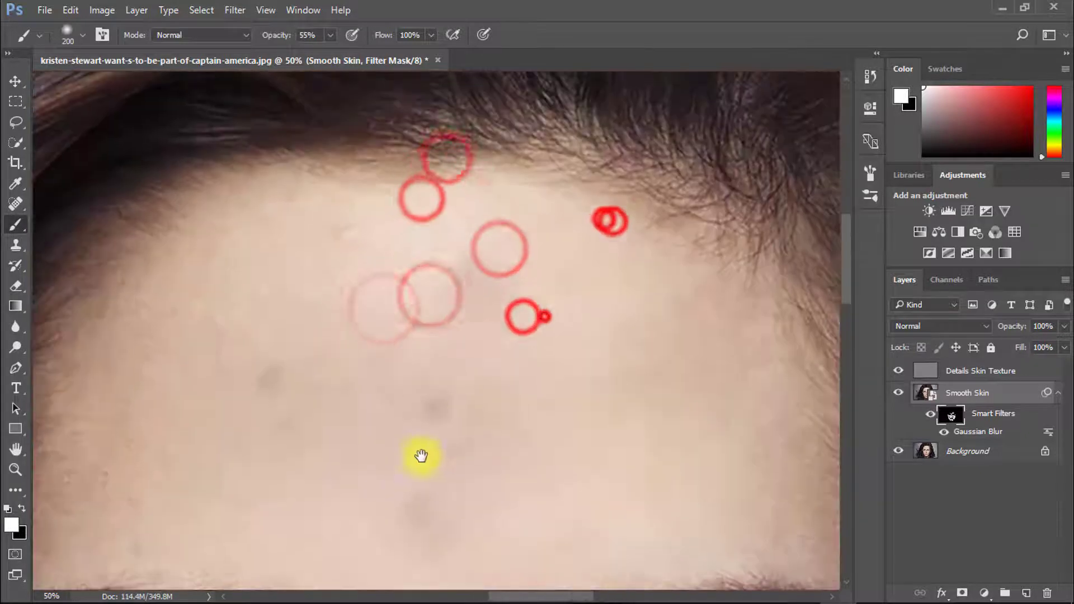
drag(672, 343, 604, 302)
drag(338, 241, 425, 262)
drag(273, 281, 339, 246)
drag(450, 250, 344, 243)
drag(447, 356, 549, 163)
drag(412, 158, 347, 173)
drag(256, 173, 115, 375)
drag(225, 323, 196, 356)
drag(315, 200, 205, 364)
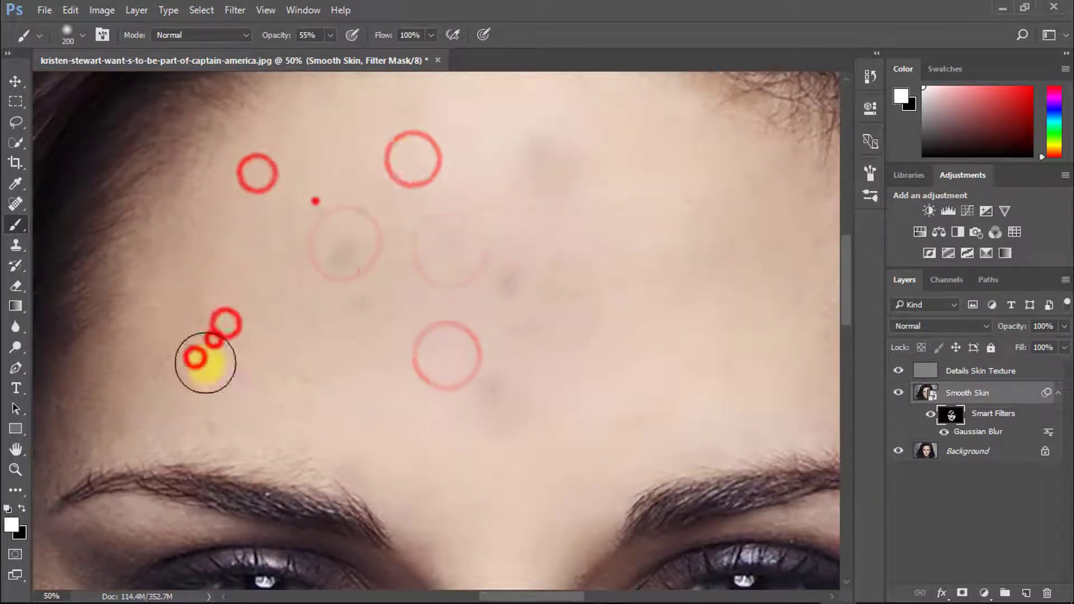
- Paint over the remaining uneven patches at the centre and image-left side of the forehead on the filter mask
drag(356, 268, 402, 241)
drag(228, 388, 289, 387)
drag(500, 290, 445, 228)
click(542, 156)
drag(321, 263, 352, 280)
drag(513, 293, 592, 312)
drag(505, 371, 472, 371)
alt+click(453, 403)
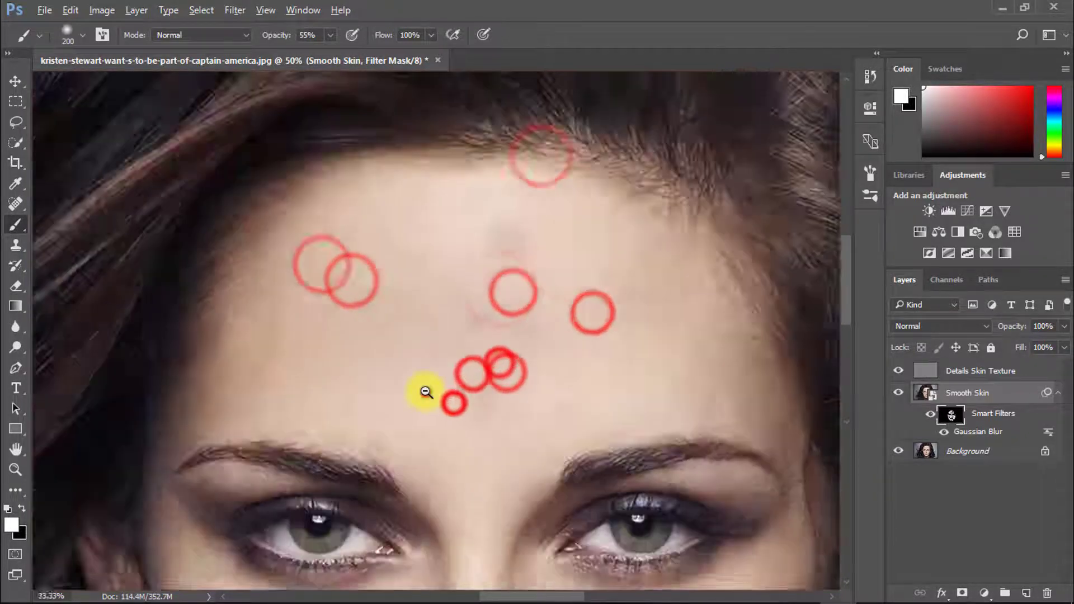
- Even out the whole forehead and the image-left temple on the filter mask, enlarging the brush to 400
alt+click(425, 392)
drag(517, 278, 448, 261)
mouse_move(448, 261)
mouse_down()
mouse_move(481, 263)
mouse_move(493, 311)
mouse_up()
drag(539, 333, 503, 346)
drag(359, 358, 392, 338)
click(451, 328)
key(bracketright)
key(bracketright)
key(bracketright)
drag(258, 367, 280, 335)
- Smooth the image-right cheek and jaw, the chin and the image-left lower cheek on the filter mask
mouse_move(329, 391)
mouse_down()
mouse_move(358, 175)
mouse_move(349, 142)
mouse_up()
drag(614, 381, 636, 364)
click(623, 460)
click(575, 456)
drag(601, 491, 584, 390)
click(582, 440)
click(442, 510)
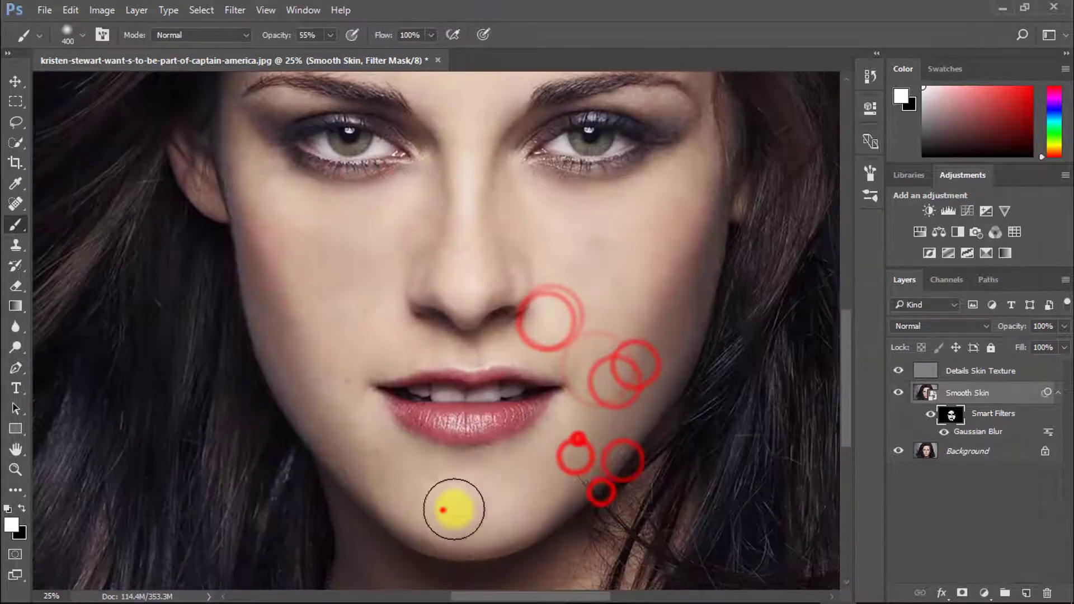
drag(311, 378, 289, 358)
- Smooth the image-left cheek from the side of the nose outward on the filter mask with a 200-pixel brush
ctrl+click(423, 277)
ctrl+click(429, 196)
key(bracketleft)
key(bracketleft)
key(bracketleft)
drag(422, 173, 379, 263)
click(408, 206)
drag(333, 206, 313, 201)
drag(146, 132, 98, 98)
- Smooth the image-right side of the nose and the adjoining inner cheek on the filter mask
drag(599, 135, 603, 133)
click(619, 245)
click(561, 230)
drag(590, 321, 578, 335)
click(525, 338)
click(635, 249)
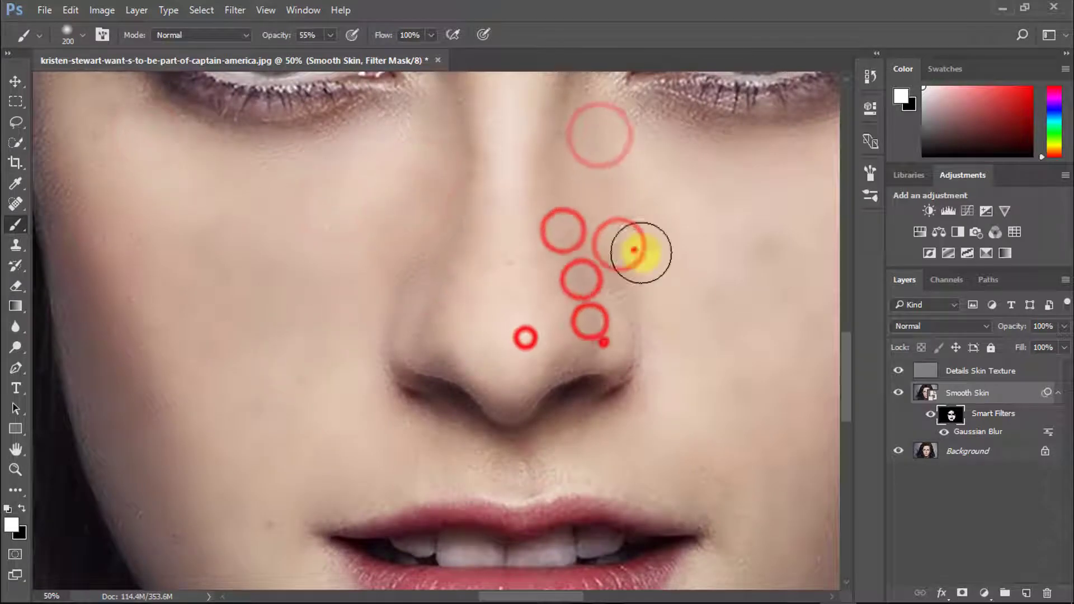
click(627, 159)
- Duplicate the Background layer and move the copy to the top of the layer stack, above Details Skin Texture
alt+click(595, 242)
mouse_move(594, 243)
mouse_down()
mouse_move(486, 328)
mouse_move(478, 318)
mouse_up()
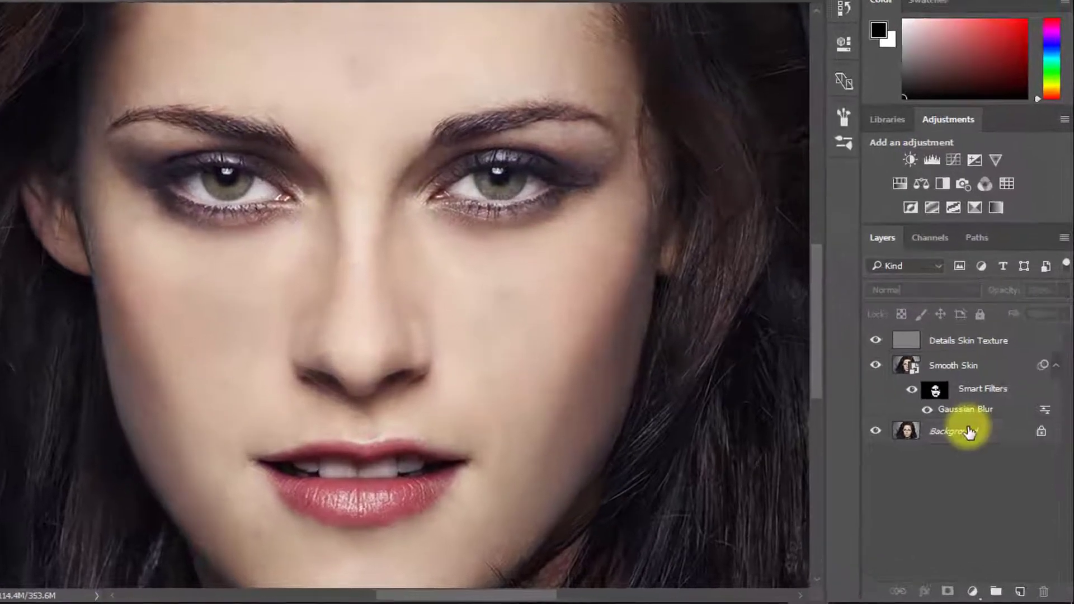
click(985, 451)
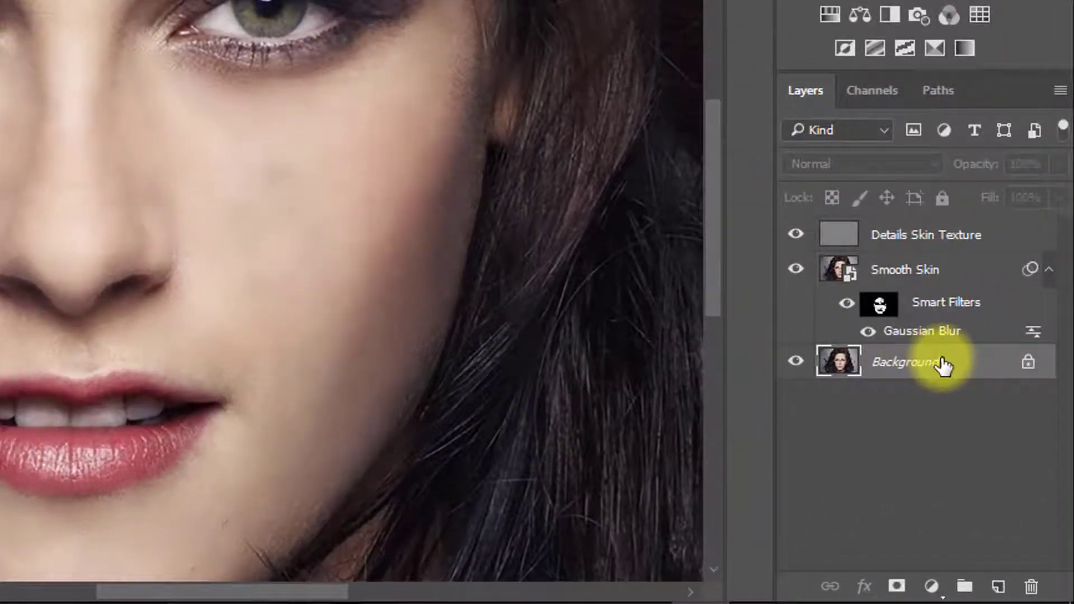
drag(943, 364, 1005, 581)
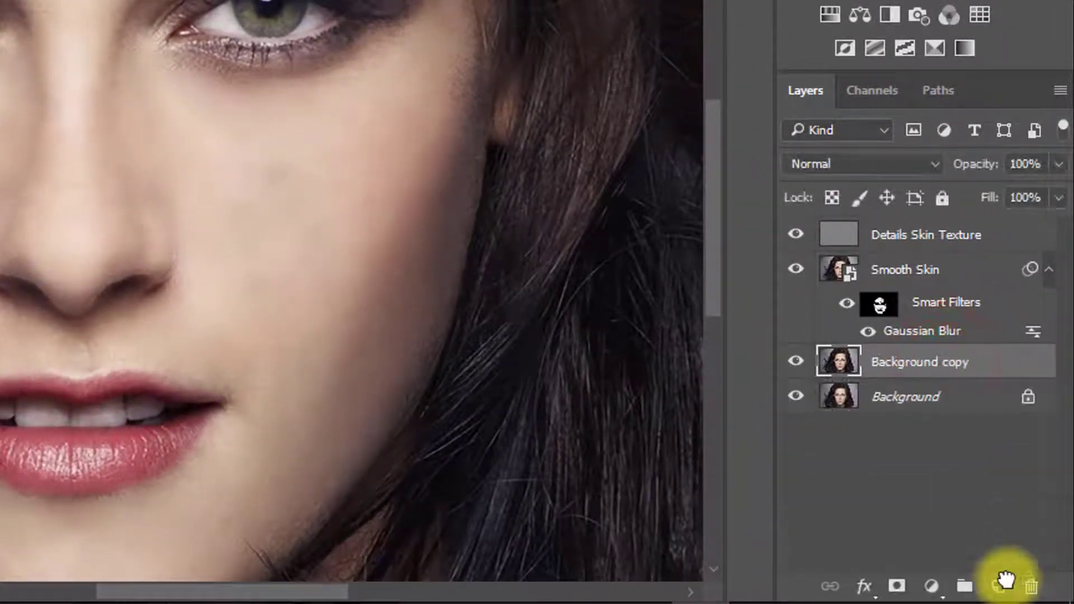
drag(926, 364, 934, 235)
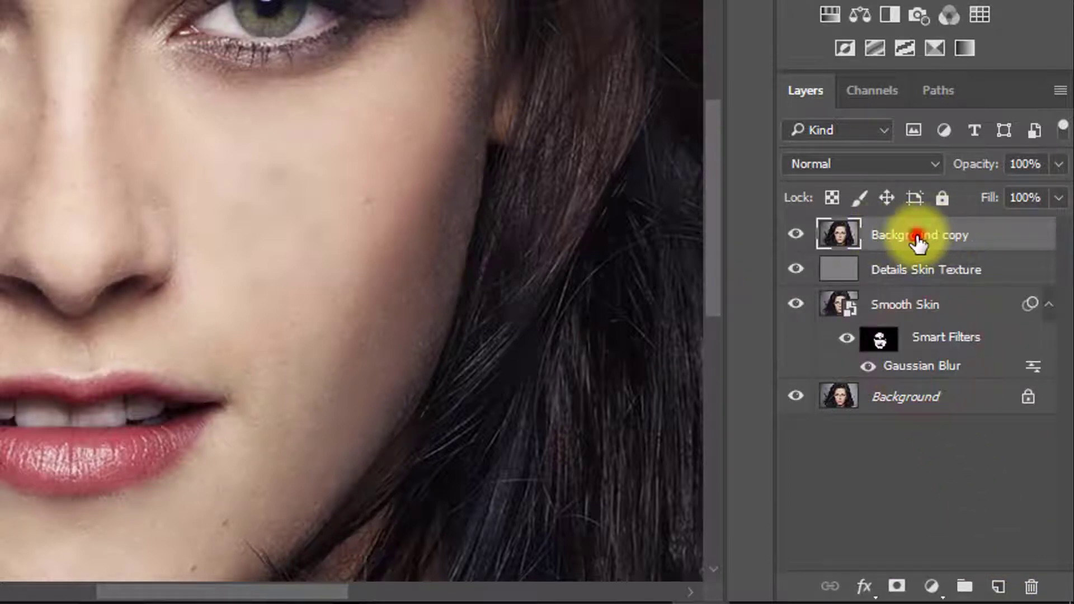
- Rename the duplicated background layer as "Sharpness skin"
text(Sharp)
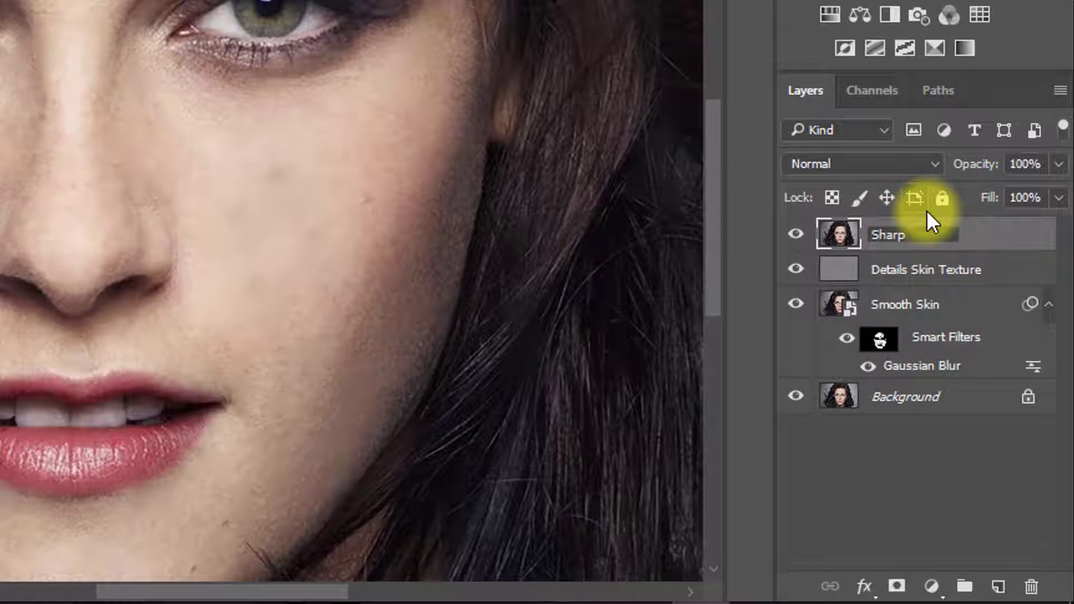
text(ness skin)
click(993, 229)
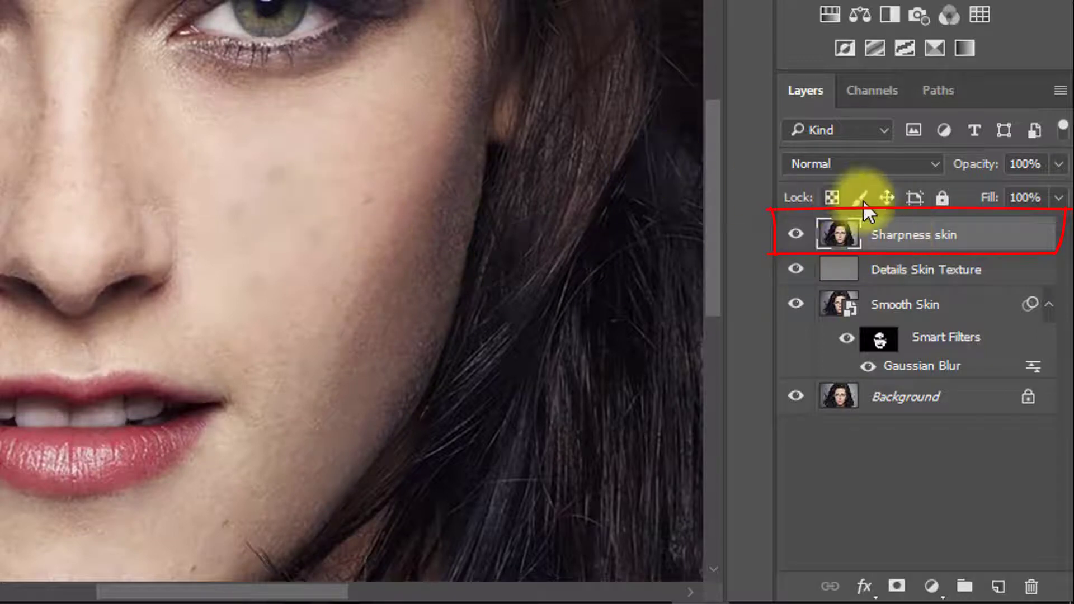
- Convert the Sharpness skin layer to a smart object and apply a High Pass filter with a radius of 4 pixels
right_click(887, 233)
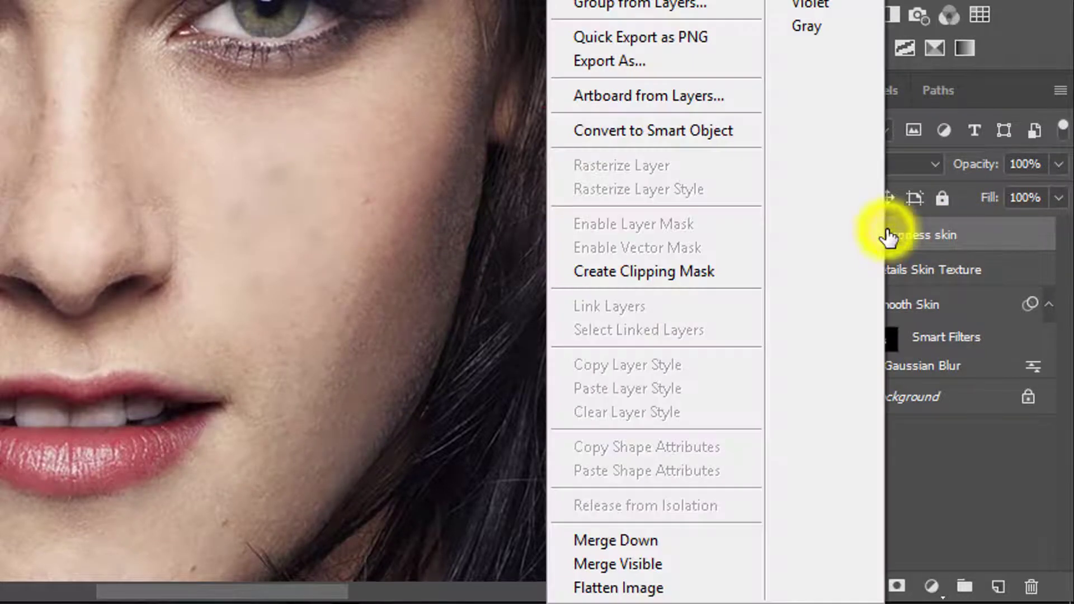
click(629, 134)
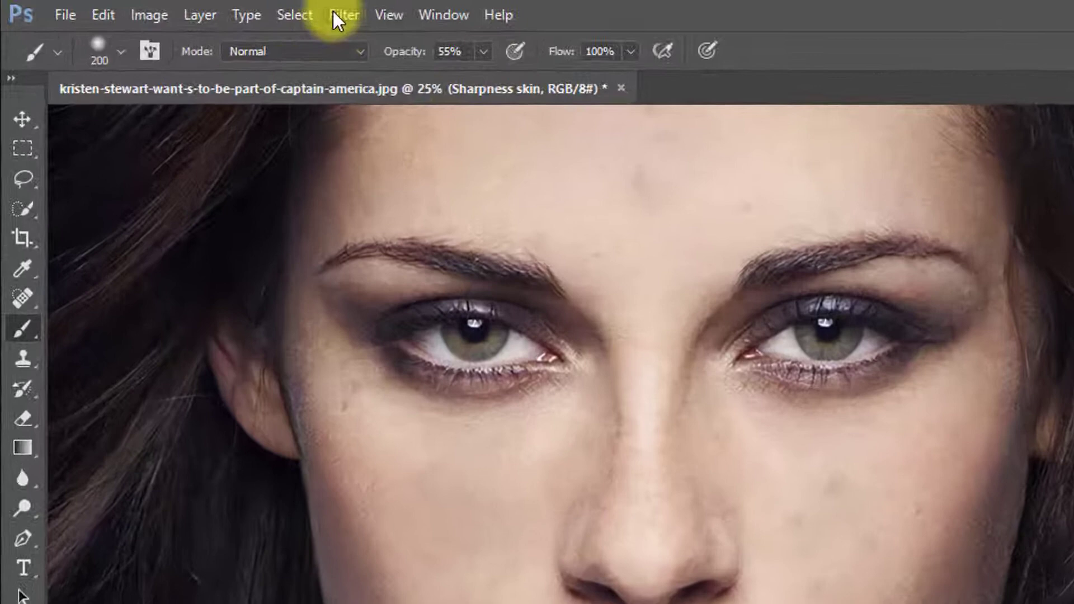
click(269, 11)
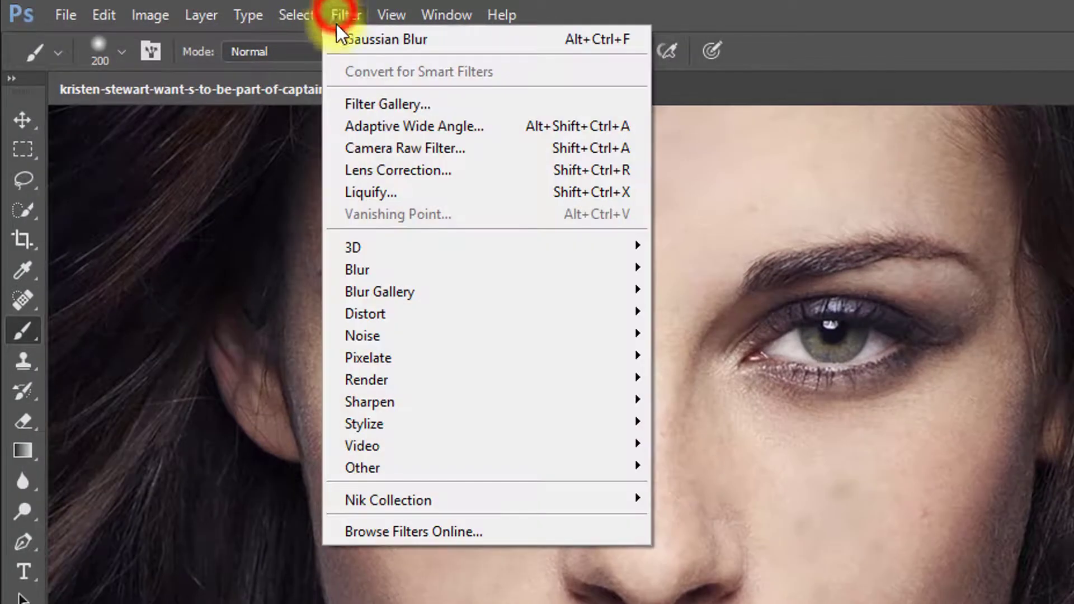
mouse_move(345, 372)
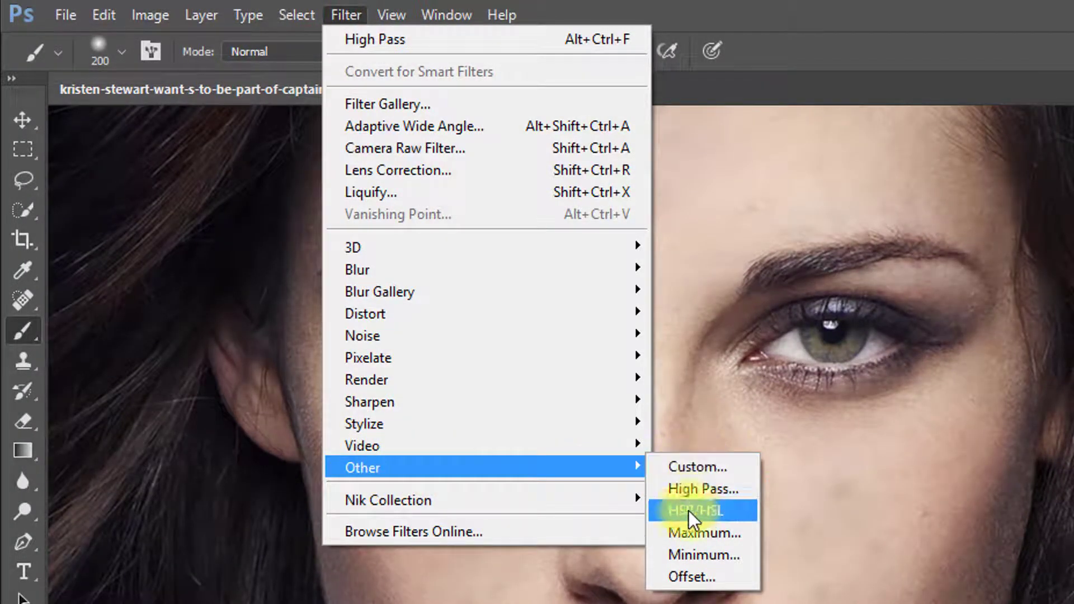
click(730, 489)
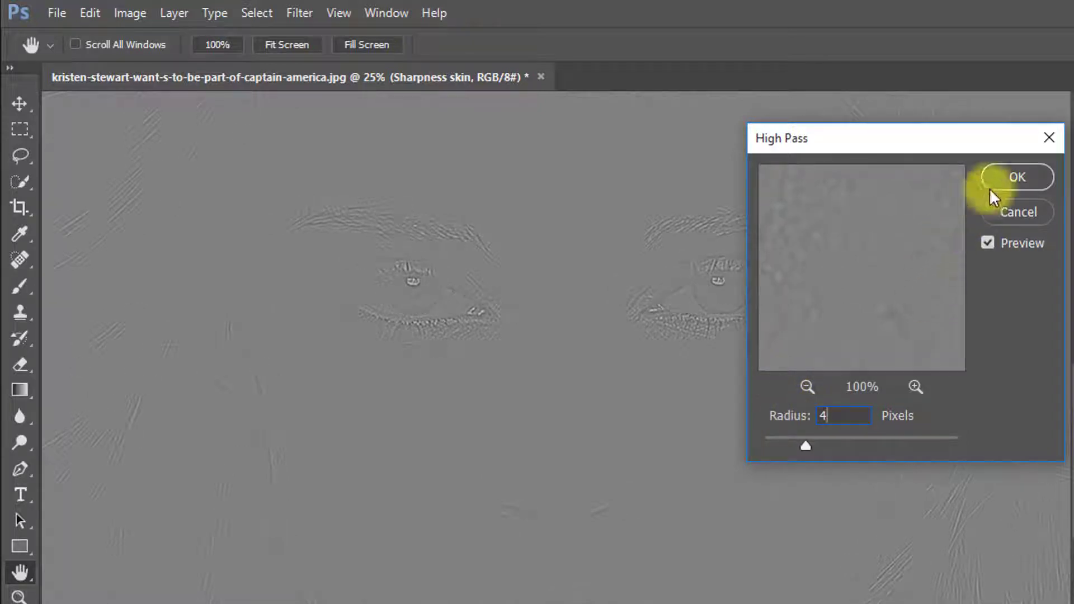
click(1013, 179)
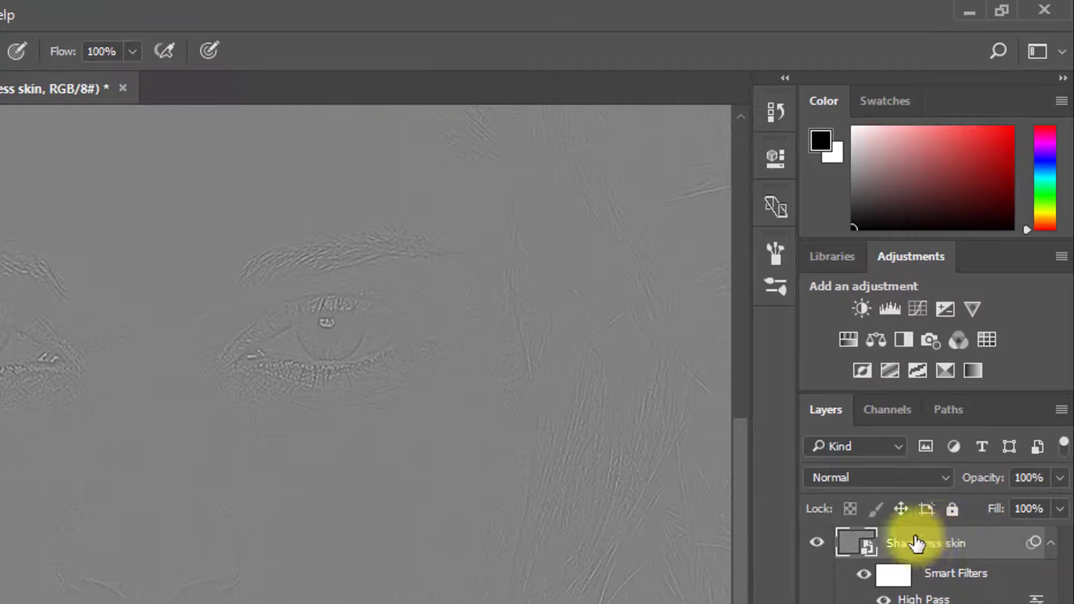
- Try the Vivid Light blend mode on the Sharpness skin layer and settle on Linear Light
click(882, 478)
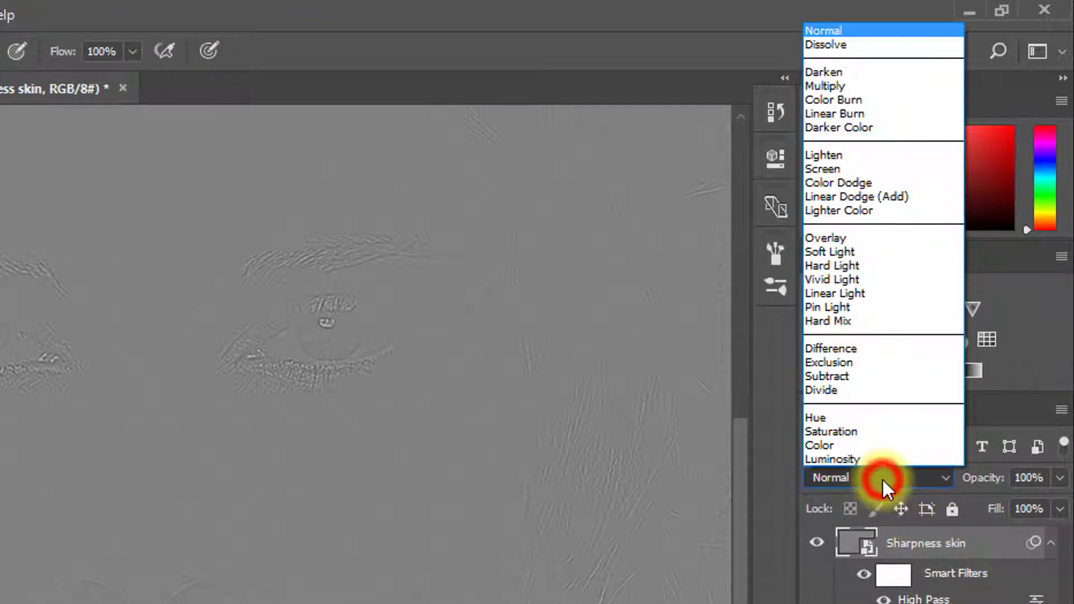
click(841, 280)
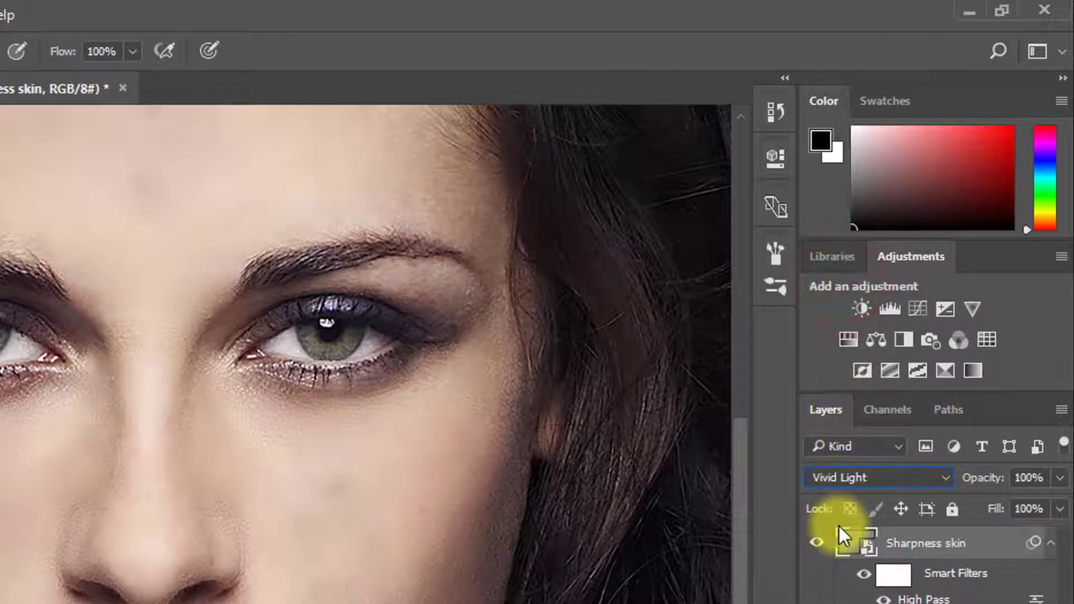
click(901, 477)
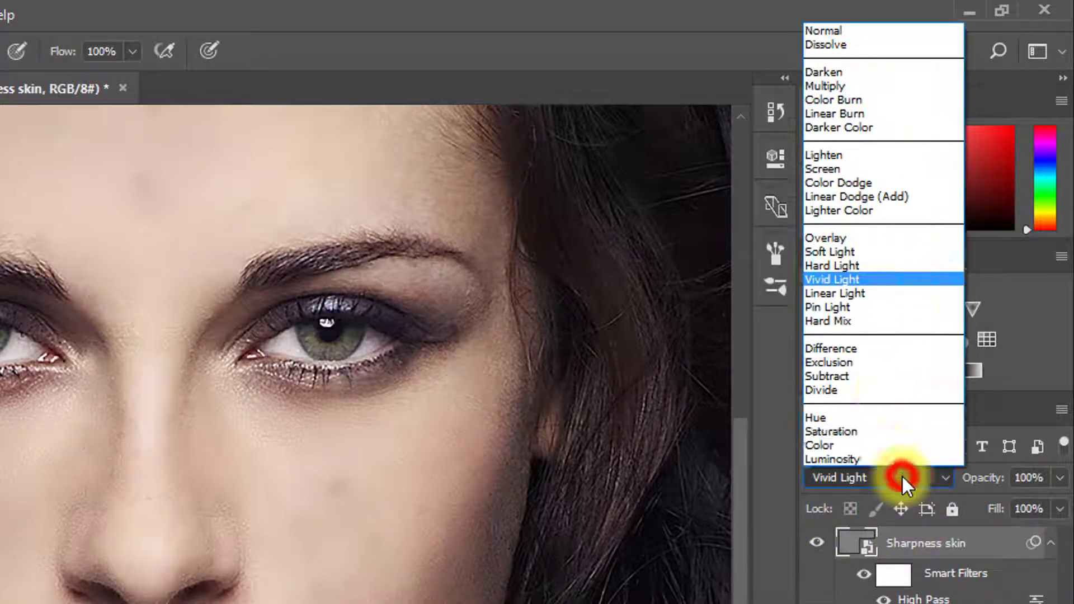
click(849, 292)
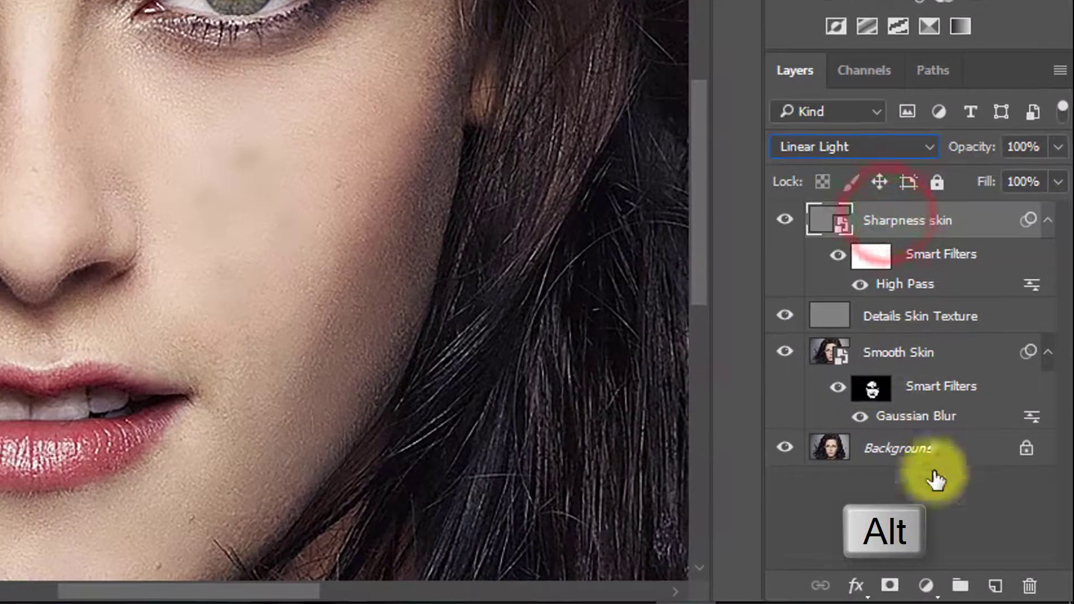
- Add a black layer mask to Sharpness skin and ready the Brush tool with white as the foreground colour
alt+click(890, 586)
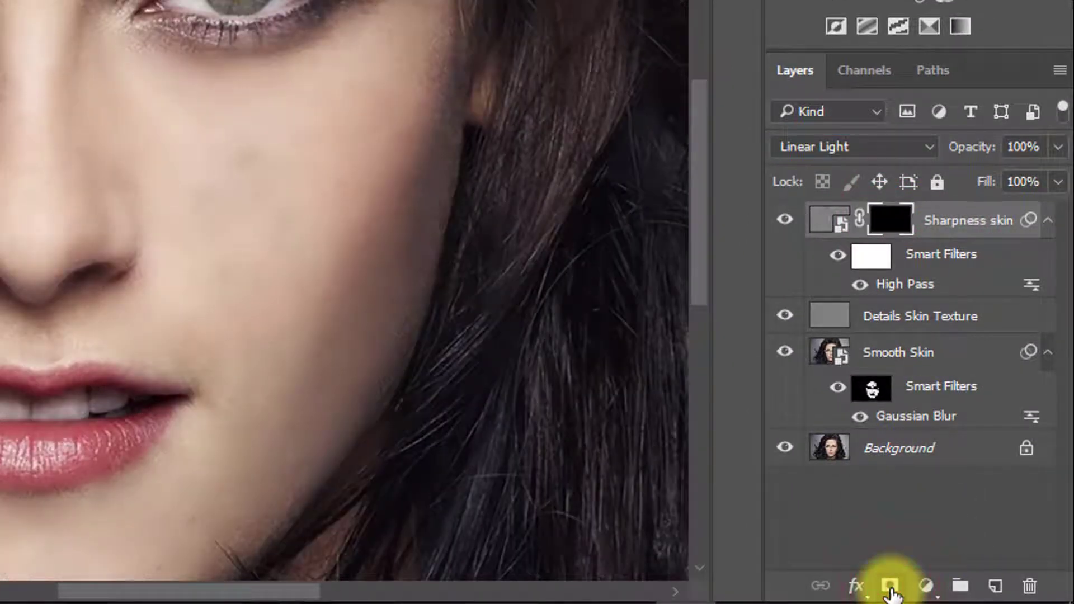
click(891, 223)
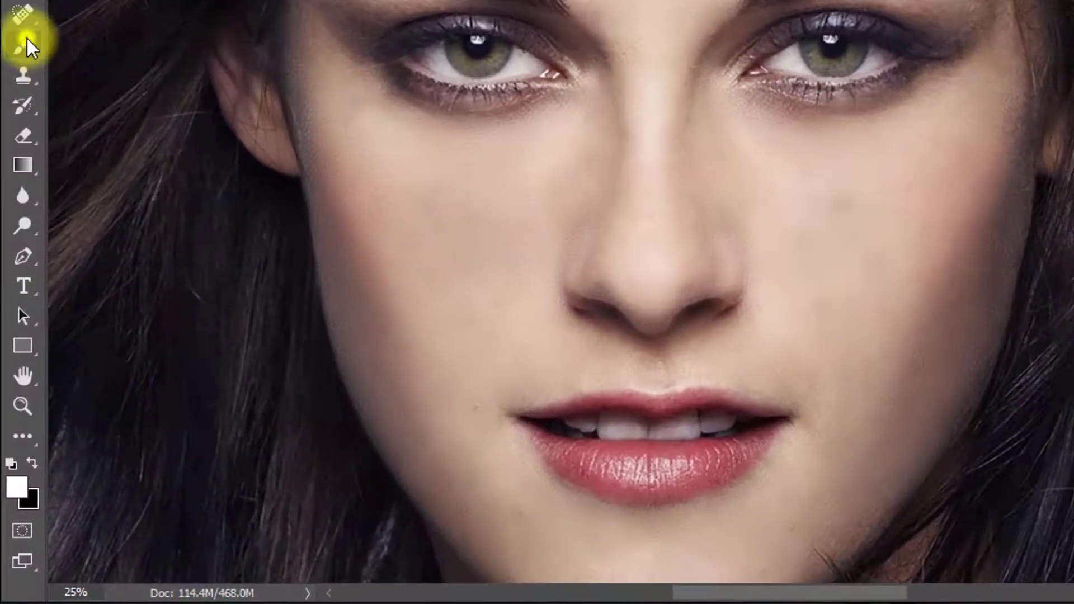
drag(27, 48, 77, 43)
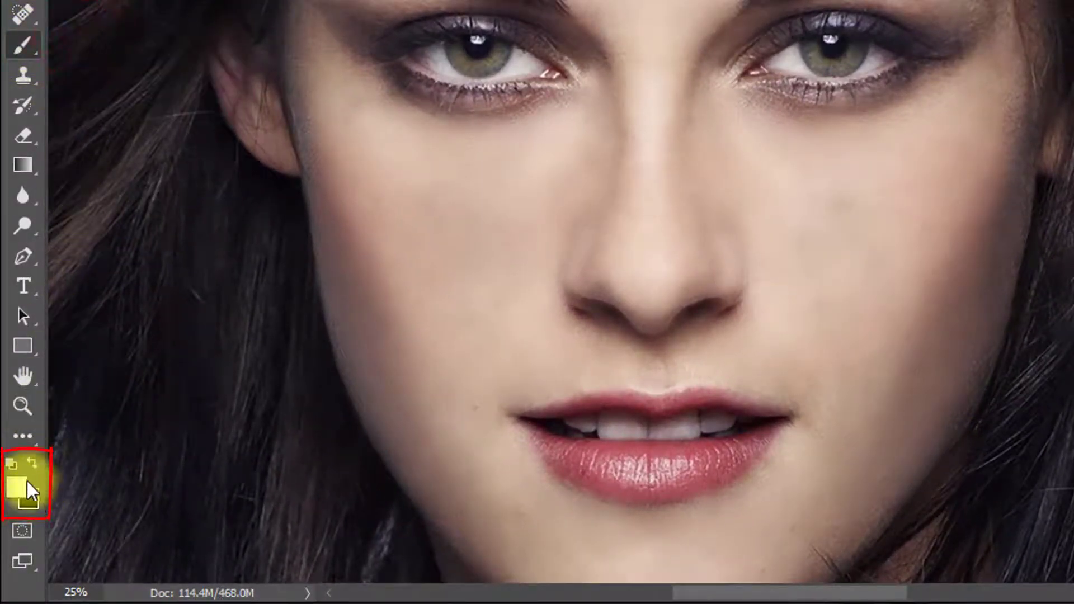
click(12, 464)
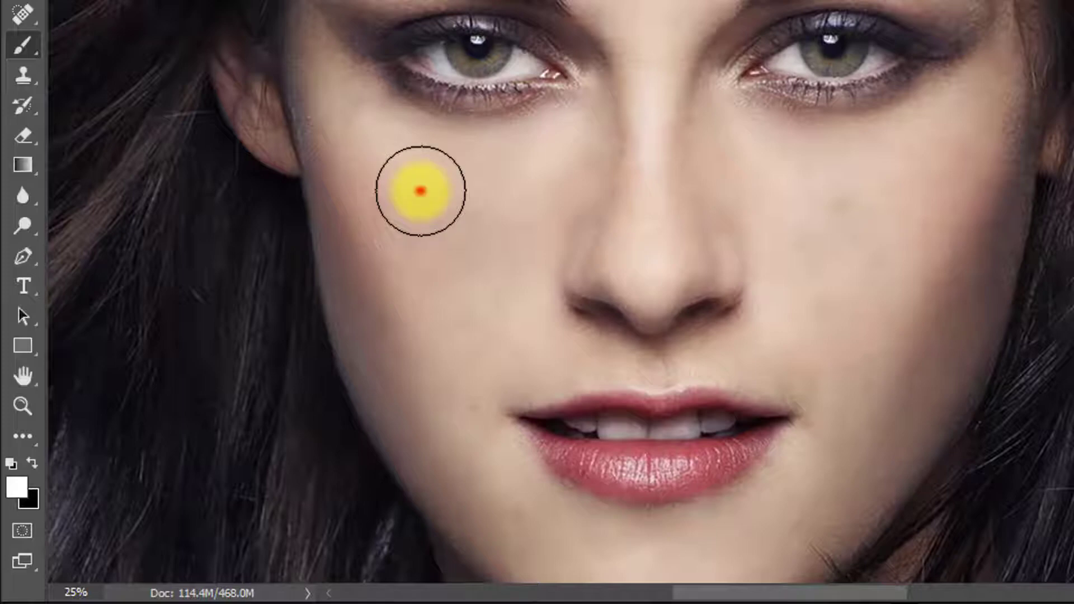
- Reveal the sharpened texture on the image-left cheek, from below the eye to the jaw, by painting white on the layer mask
click(420, 190)
click(438, 209)
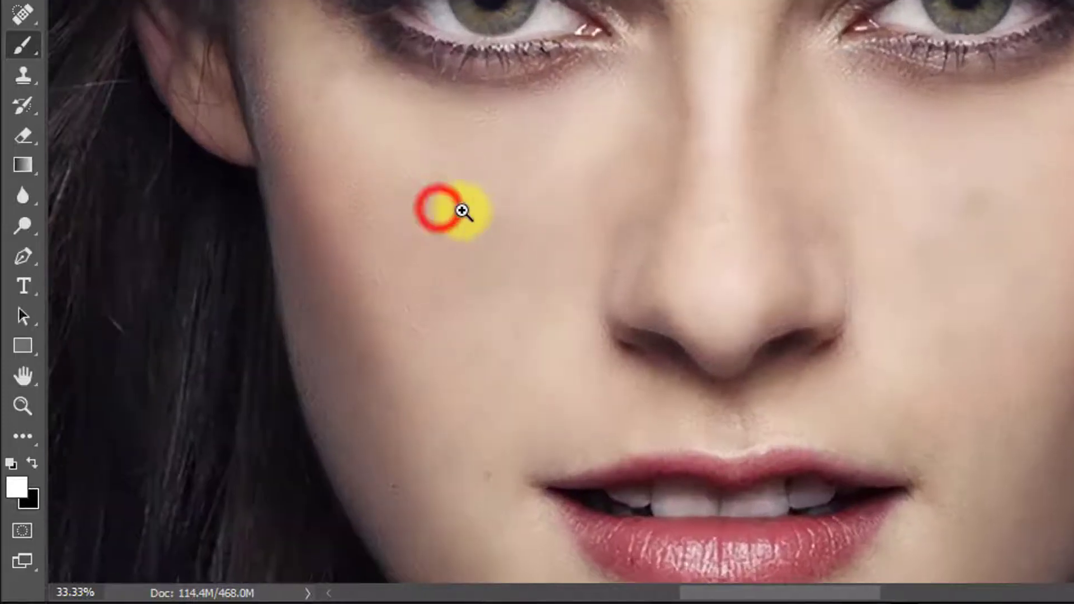
click(470, 192)
click(334, 126)
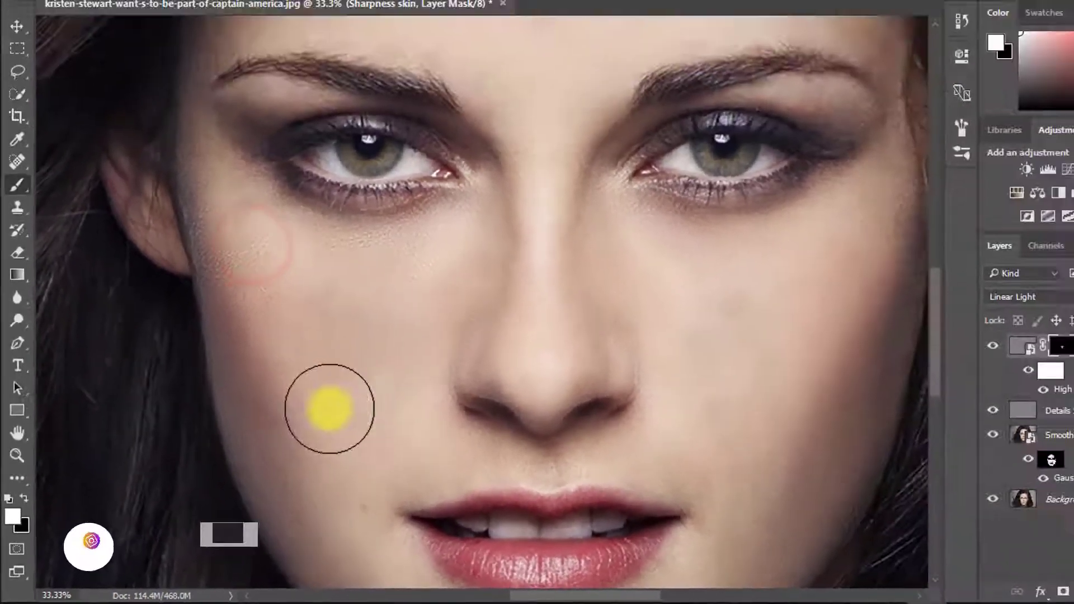
click(481, 204)
mouse_move(187, 238)
mouse_down()
mouse_move(237, 361)
mouse_move(213, 379)
mouse_move(258, 494)
mouse_up()
drag(263, 499, 230, 363)
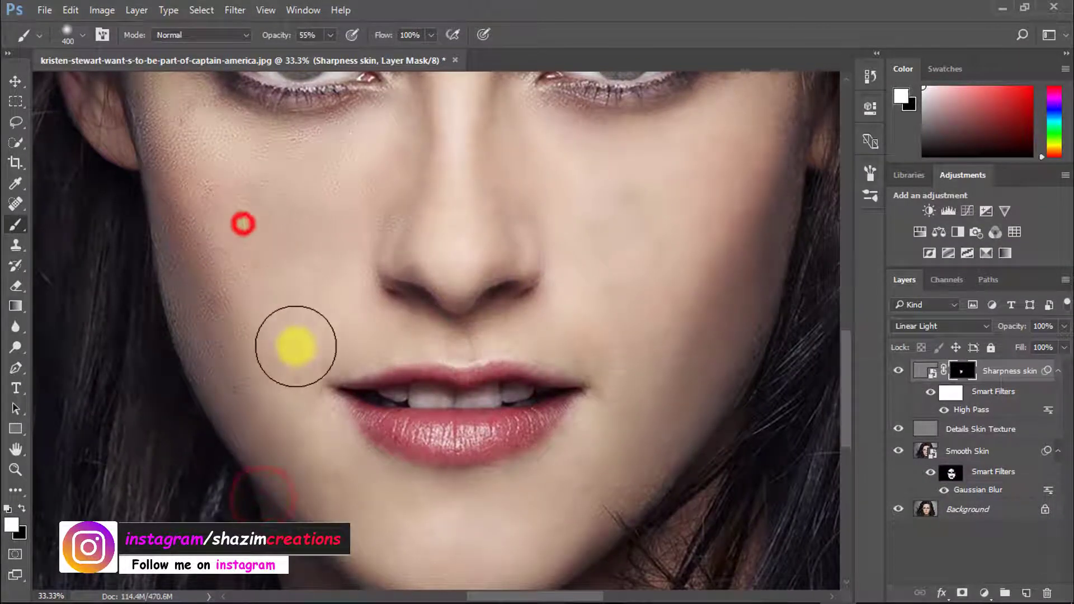
- Paint white on the Sharpness skin layer mask over the image-left mouth corner, the chin and the image-right lower face
mouse_move(296, 346)
mouse_down()
mouse_move(345, 271)
mouse_move(280, 431)
mouse_move(437, 549)
mouse_move(363, 470)
mouse_up()
mouse_move(300, 434)
mouse_down()
mouse_move(469, 438)
mouse_move(319, 471)
mouse_up()
mouse_move(532, 405)
mouse_down()
mouse_move(416, 477)
mouse_move(534, 255)
mouse_move(531, 350)
mouse_up()
mouse_move(520, 310)
mouse_down()
mouse_move(376, 273)
mouse_move(428, 406)
mouse_up()
mouse_move(391, 421)
mouse_down()
mouse_move(376, 444)
mouse_move(401, 417)
mouse_up()
- Reveal the sharpened texture on the image-right cheek up to the temple using a 250-pixel brush on the layer mask
key([)
key([)
drag(393, 346, 447, 285)
drag(477, 269, 593, 200)
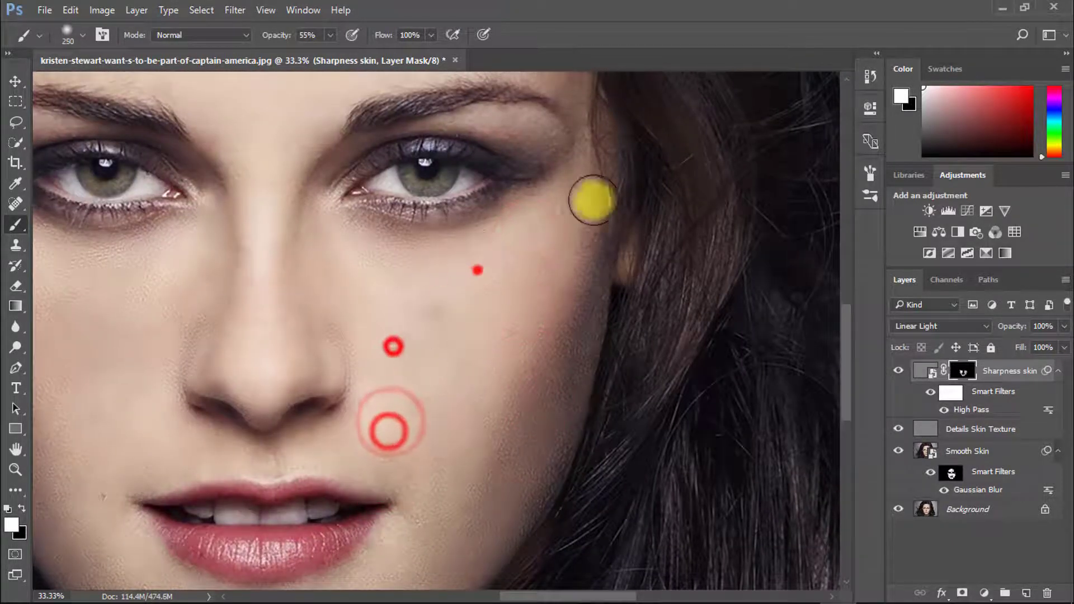
drag(532, 271, 537, 454)
drag(515, 290, 540, 319)
drag(494, 306, 526, 280)
- Paint white over the forehead on the Sharpness skin layer mask, enlarging the brush to 400
mouse_move(512, 203)
mouse_down()
mouse_move(338, 211)
mouse_move(515, 272)
mouse_up()
drag(683, 252, 542, 98)
drag(479, 165, 497, 248)
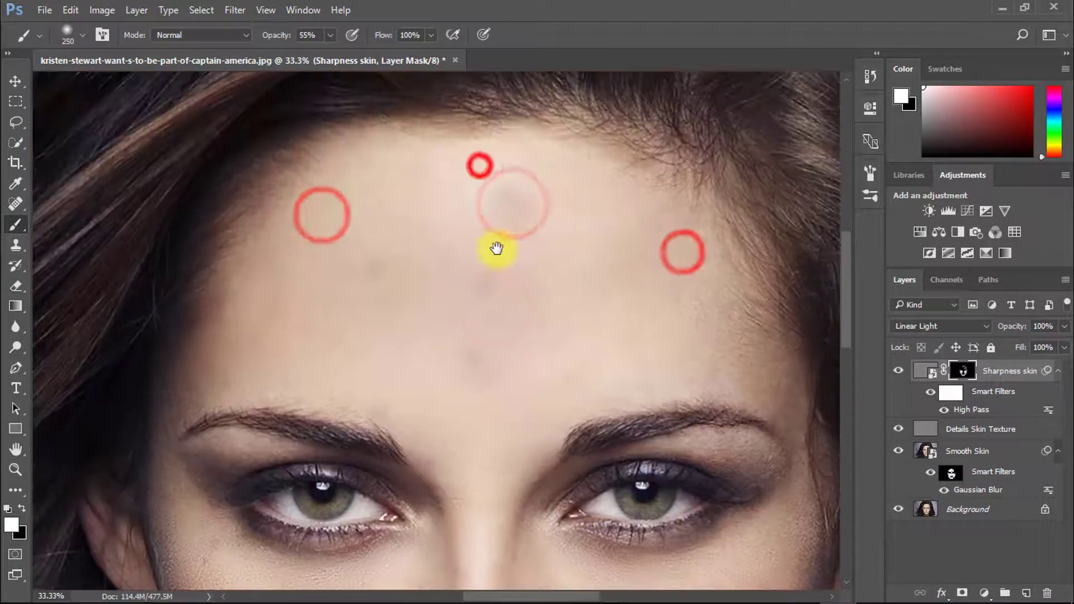
drag(510, 189, 431, 193)
key(])
key(])
drag(381, 262, 425, 246)
click(532, 218)
drag(378, 243, 475, 278)
click(372, 282)
drag(319, 324, 329, 294)
drag(484, 417, 492, 380)
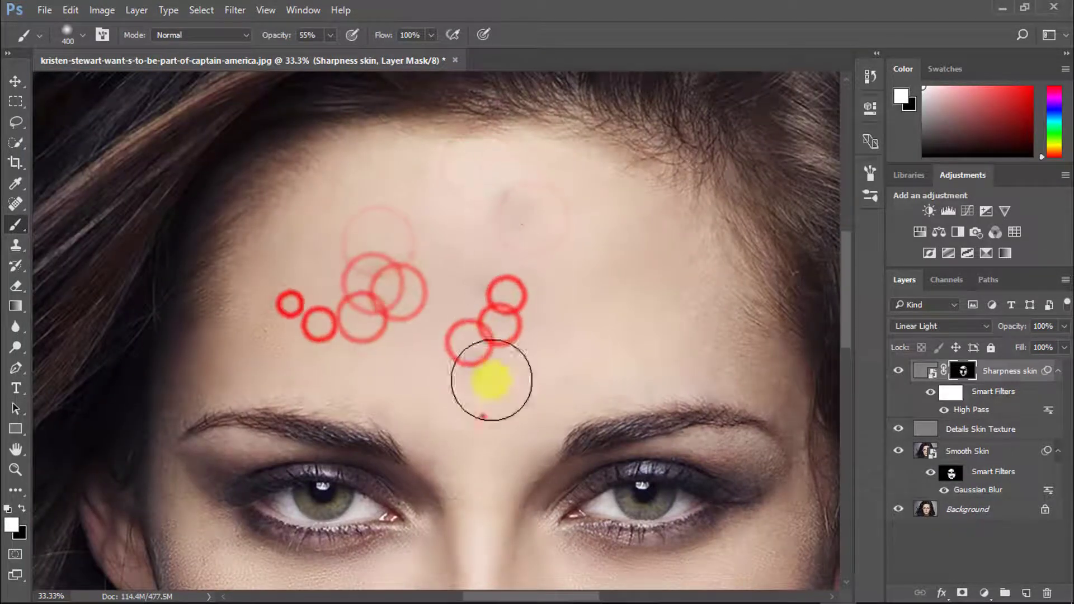
- Bring back the sharpened texture along the nose and over the image-left cheek on the layer mask
drag(498, 309, 453, 185)
mouse_move(453, 178)
mouse_down()
mouse_move(494, 302)
mouse_move(463, 374)
mouse_up()
drag(453, 412, 456, 227)
drag(486, 182, 454, 193)
drag(502, 366, 460, 311)
drag(368, 346, 336, 325)
drag(241, 262, 341, 381)
drag(379, 343, 389, 411)
mouse_move(353, 460)
mouse_down()
mouse_move(350, 357)
mouse_move(318, 422)
mouse_up()
- Paint white around the nose and across the image-right cheek on the Sharpness skin layer mask
drag(548, 250, 561, 309)
drag(451, 235, 440, 293)
drag(569, 223, 578, 338)
mouse_move(545, 292)
mouse_down()
mouse_move(554, 268)
mouse_move(701, 337)
mouse_up()
drag(673, 393, 664, 333)
drag(613, 334, 486, 389)
- Strengthen the sharpened texture on the image-left outer cheek and down to the chin on the layer mask
drag(362, 302, 203, 216)
drag(208, 235, 230, 331)
drag(321, 527, 290, 372)
drag(254, 259, 323, 463)
- Reveal texture on the image-right cheek, above the upper lip and beside the nose up to its bridge on the layer mask
drag(642, 394, 529, 498)
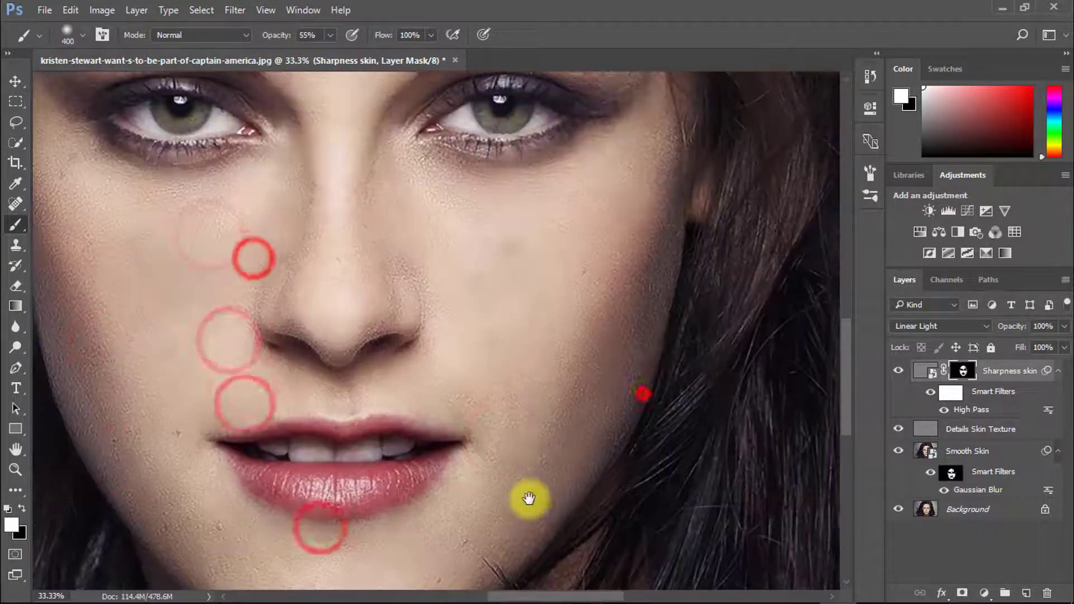
drag(525, 454, 564, 369)
drag(592, 232, 548, 280)
drag(492, 302, 537, 259)
drag(407, 386, 369, 387)
drag(317, 386, 283, 336)
drag(263, 292, 302, 223)
drag(345, 141, 336, 190)
- Reveal sharpened texture around the eyes on the Sharpness skin layer mask, reducing the brush size to 200
drag(324, 180, 403, 341)
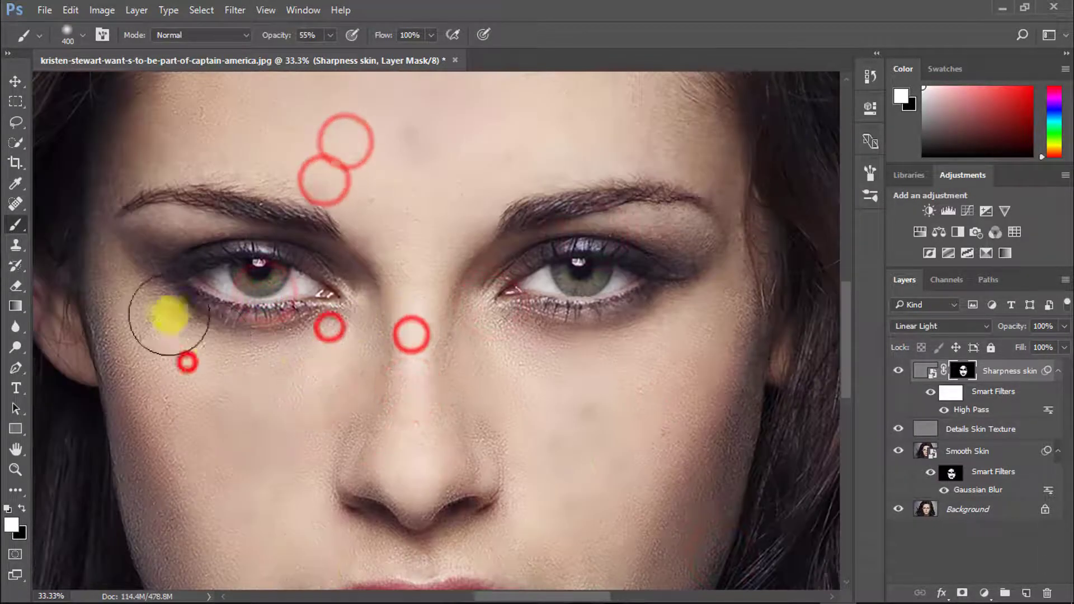
drag(169, 237, 205, 231)
key([)
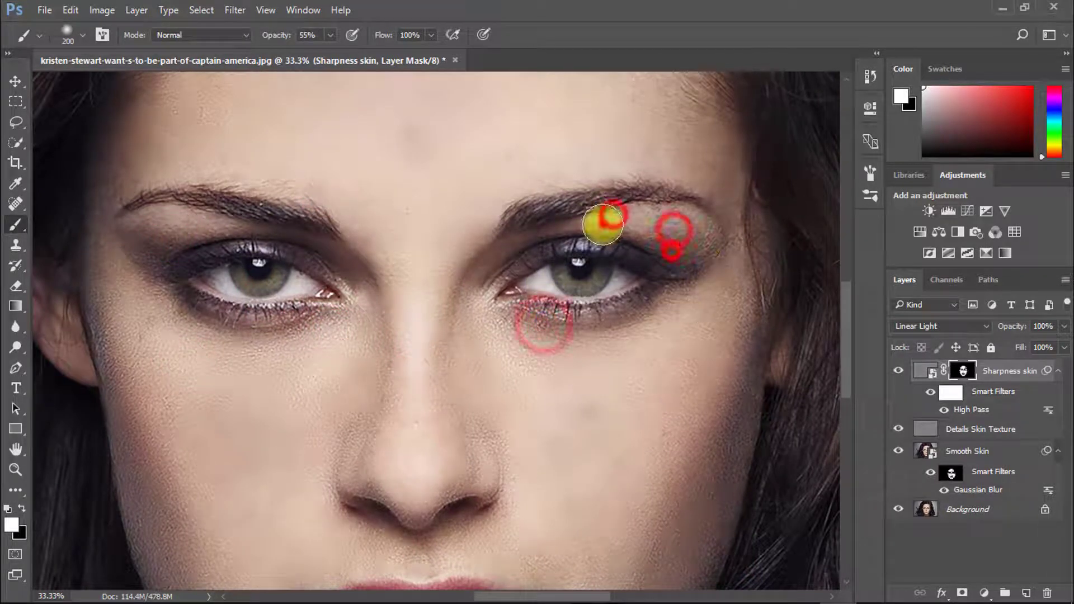
- Paint white along the hairline and both outer sides of the forehead on the Sharpness skin mask
drag(709, 137, 721, 291)
drag(692, 225, 706, 266)
drag(710, 285, 654, 144)
drag(575, 167, 660, 238)
drag(443, 144, 313, 229)
drag(302, 250, 299, 240)
drag(291, 310, 269, 321)
drag(256, 328, 408, 137)
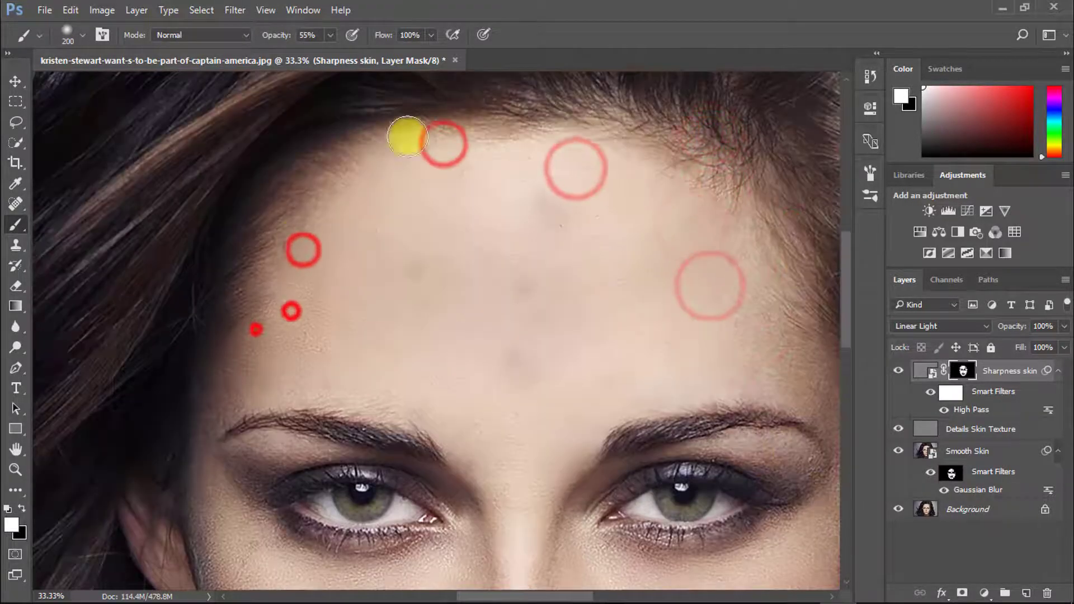
- Bring back the sharpened texture across the middle of the forehead and between the eyebrows on the mask
drag(678, 285, 386, 293)
drag(355, 288, 481, 403)
drag(513, 444, 560, 386)
drag(577, 371, 582, 400)
drag(578, 415, 464, 439)
drag(441, 444, 456, 470)
drag(461, 481, 465, 512)
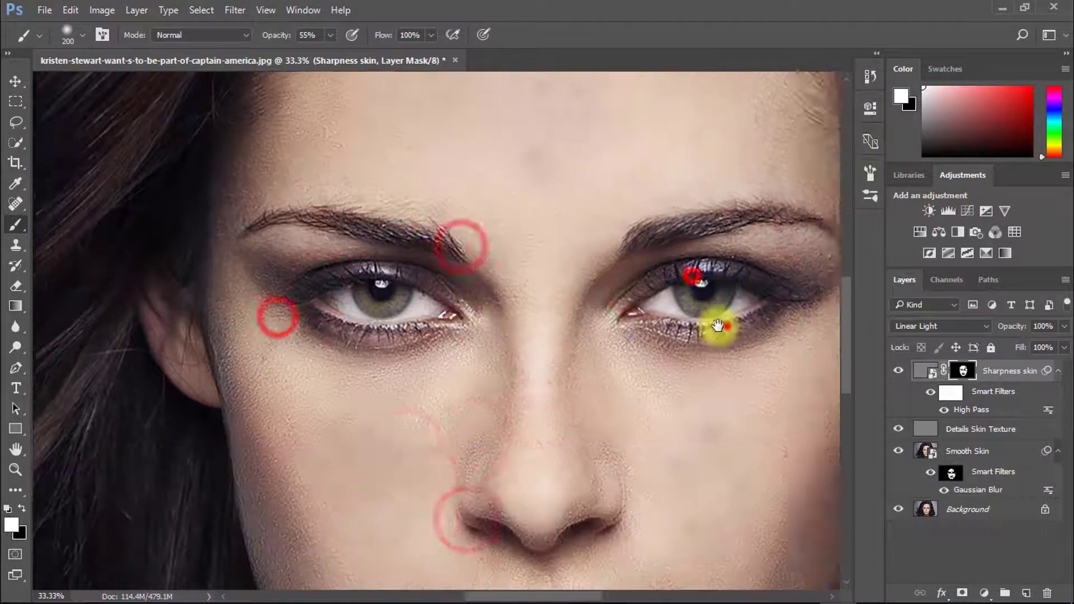
- Paint texture back under the image-right eye, over the nose and across the image-left cheek on the mask
drag(717, 326, 587, 249)
drag(474, 285, 672, 257)
drag(704, 220, 503, 290)
drag(355, 324, 374, 341)
drag(383, 414, 398, 448)
drag(213, 345, 252, 380)
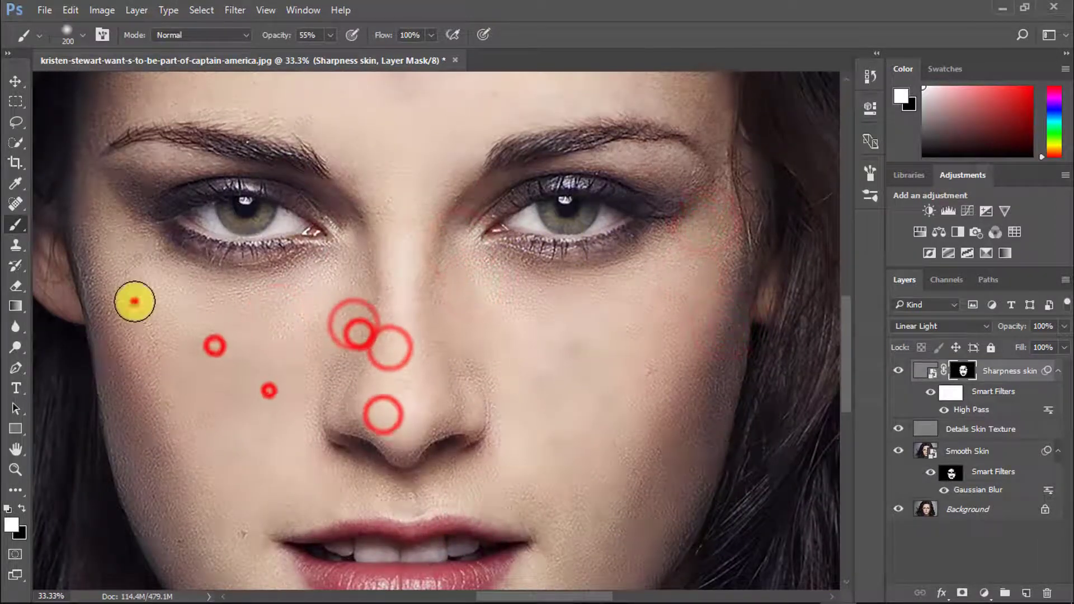
drag(134, 302, 207, 409)
drag(231, 435, 250, 278)
- Reveal the sharpened texture around the mouth and over the chin on the Sharpness skin mask
drag(594, 219, 566, 393)
mouse_move(348, 468)
mouse_down()
mouse_move(321, 455)
mouse_move(498, 442)
mouse_up()
mouse_move(437, 447)
mouse_down()
mouse_move(379, 439)
mouse_move(343, 402)
mouse_up()
drag(358, 420, 473, 464)
alt+click(477, 465)
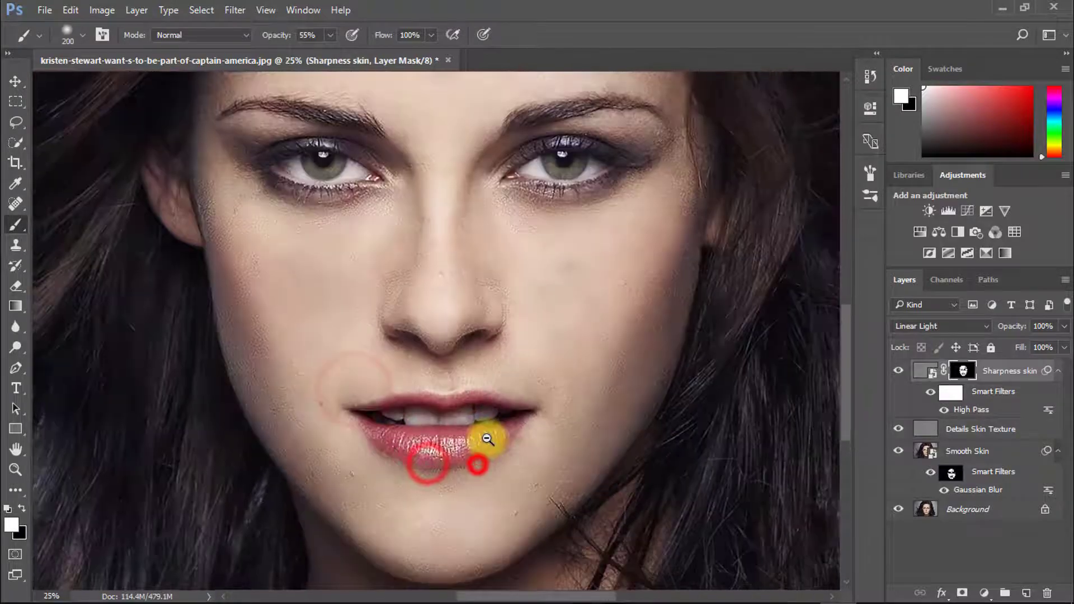
alt+click(486, 440)
ctrl+click(486, 401)
ctrl+click(488, 393)
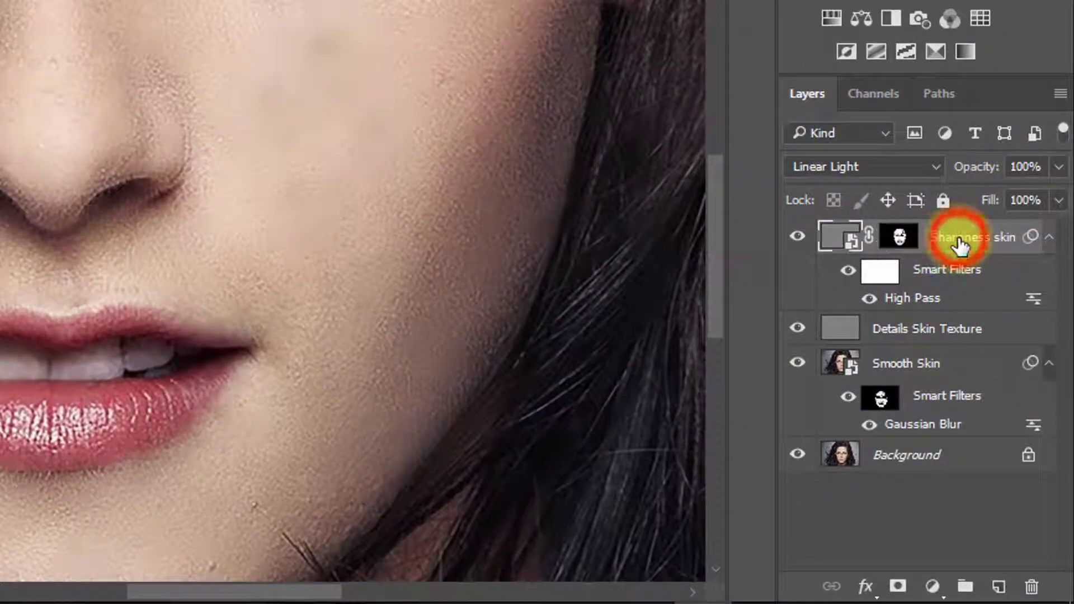
- Stamp all visible layers into a new top layer named Remove Spot skin and choose the Spot Healing Brush tool
key(ctrl+alt+shift+e)
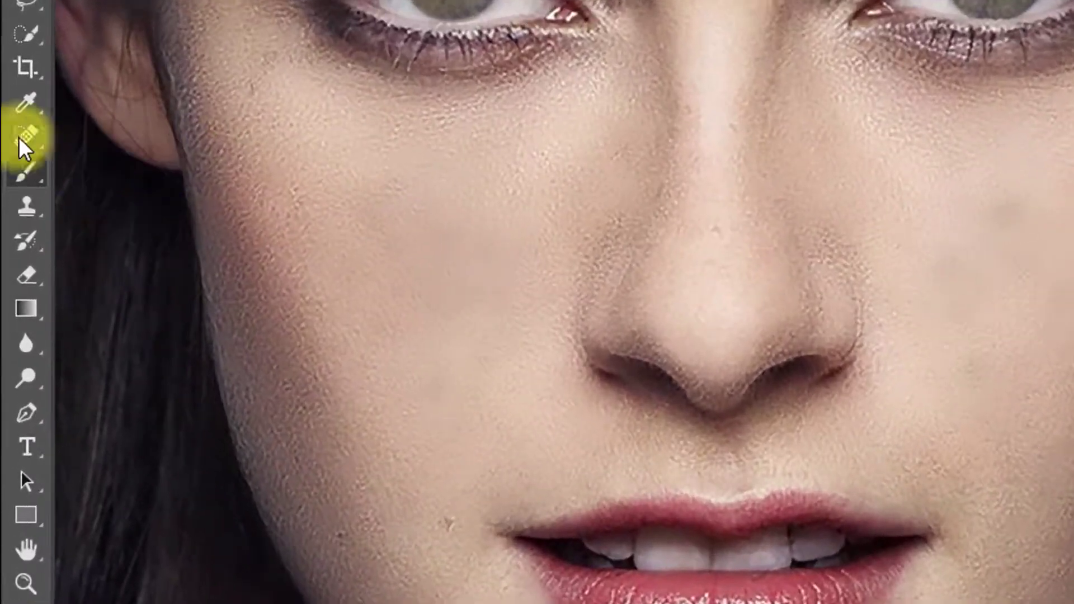
right_click(17, 191)
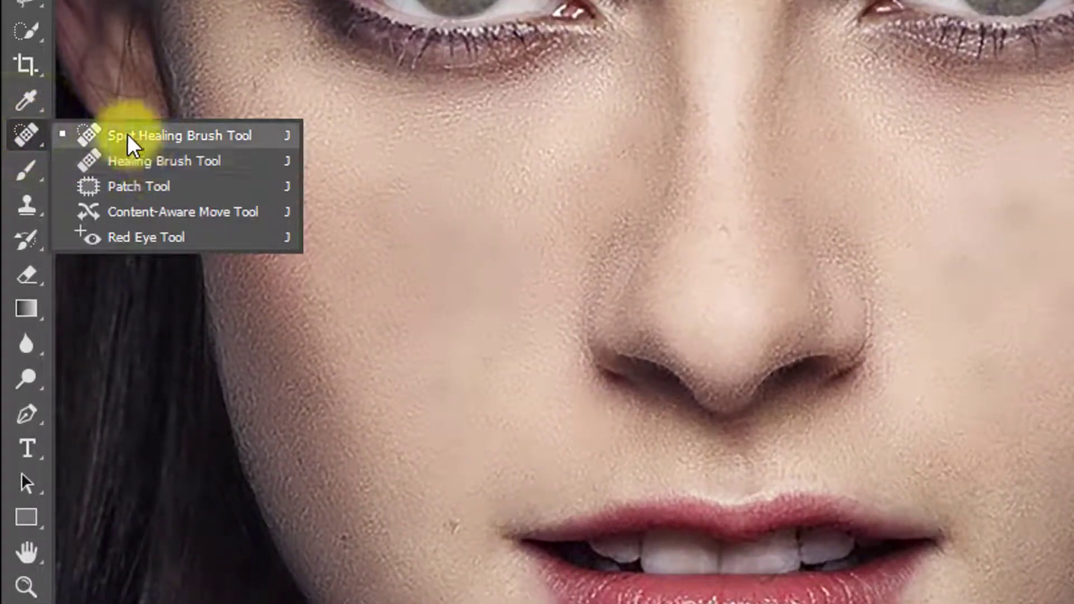
click(176, 141)
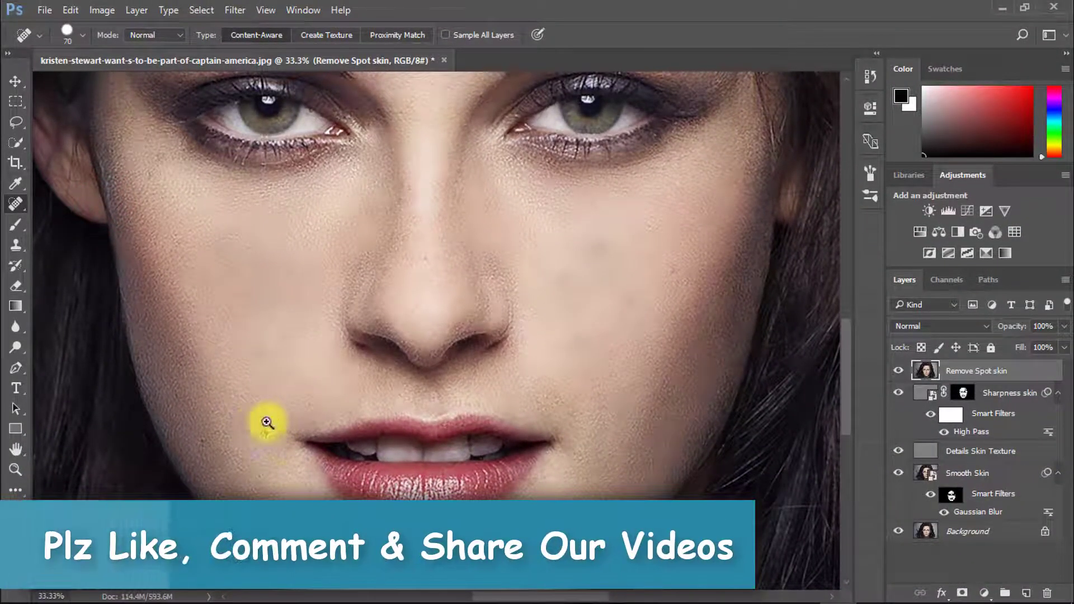
- Heal the small spots beside the image-left mouth corner, on the lower cheek and along the jaw with a size 70 brush
ctrl+click(266, 423)
drag(266, 460, 269, 412)
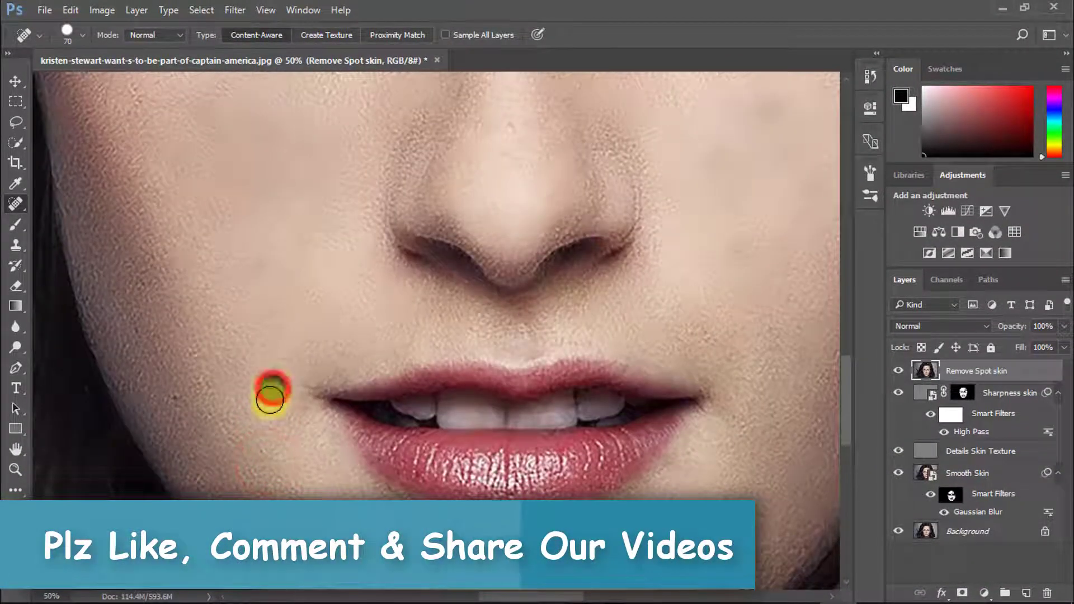
drag(287, 459, 271, 376)
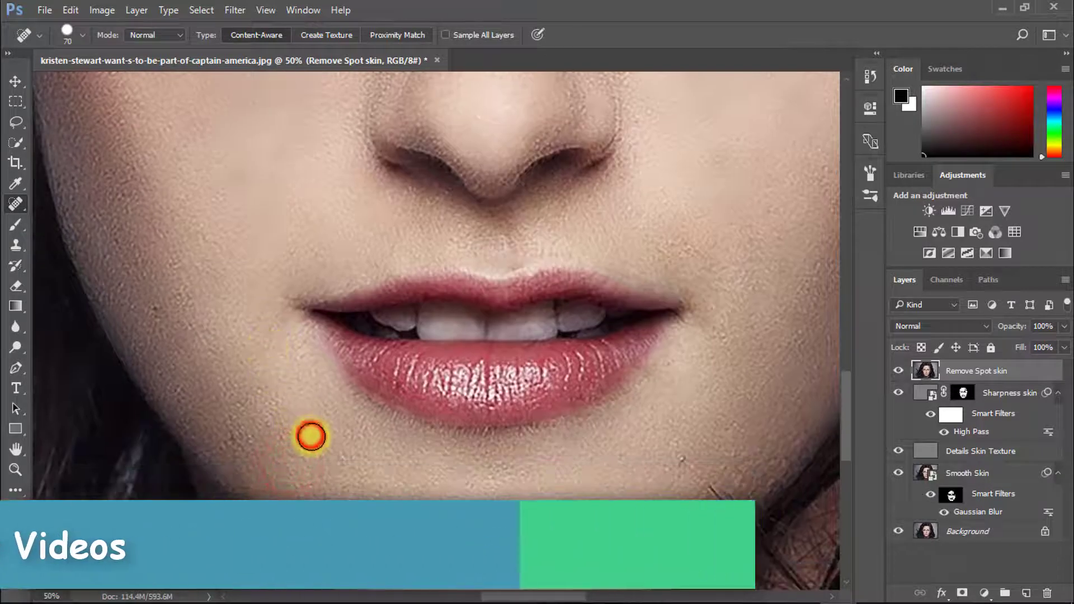
drag(300, 302, 157, 312)
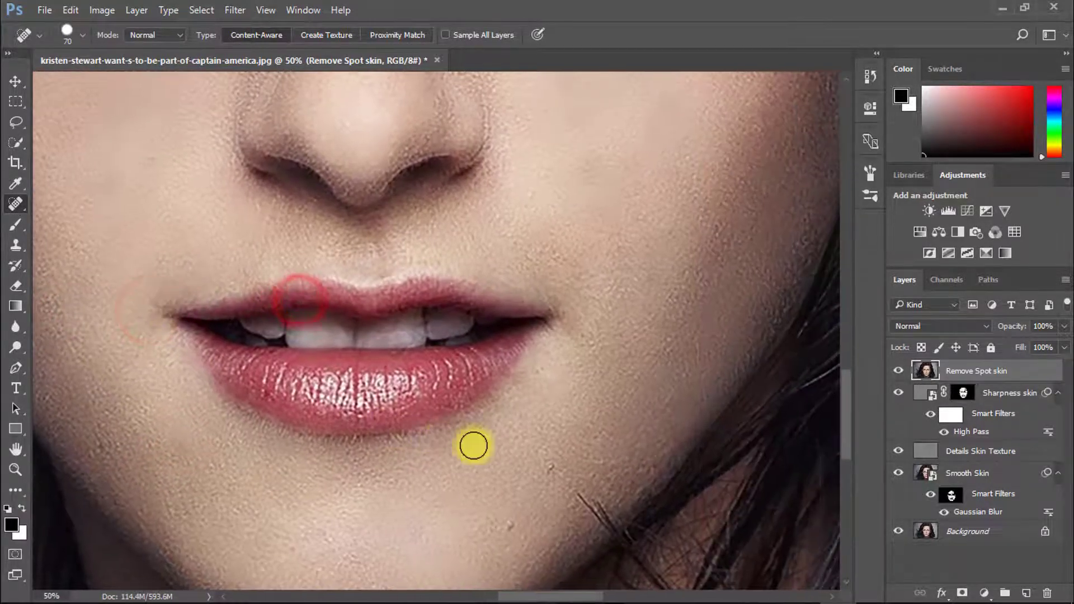
alt+click(537, 445)
drag(525, 280, 539, 415)
click(331, 457)
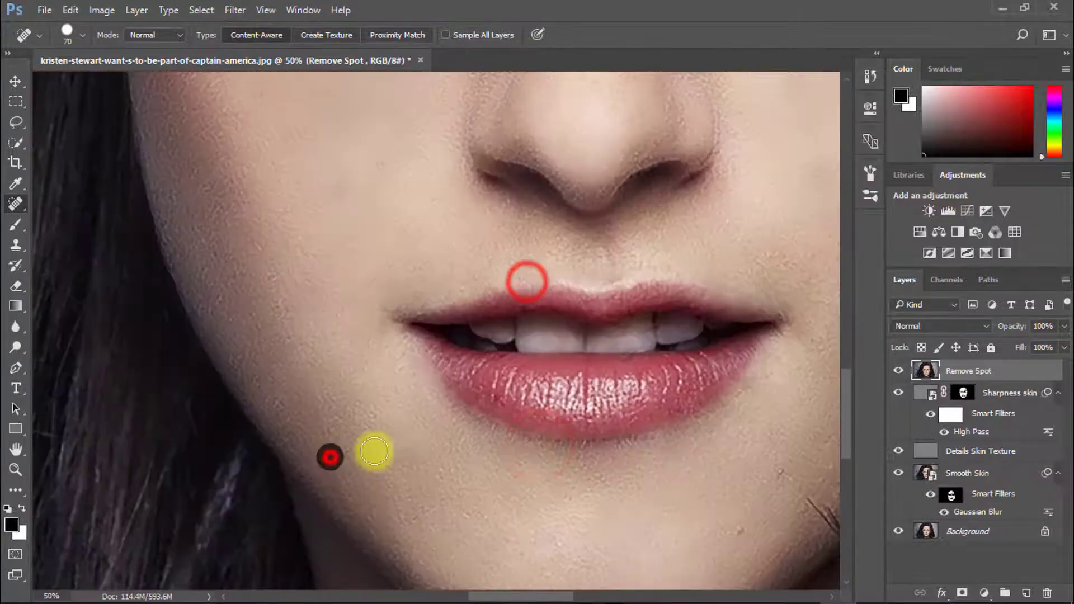
- Heal the two dark spots on the image-right side of the chin
drag(469, 425, 189, 430)
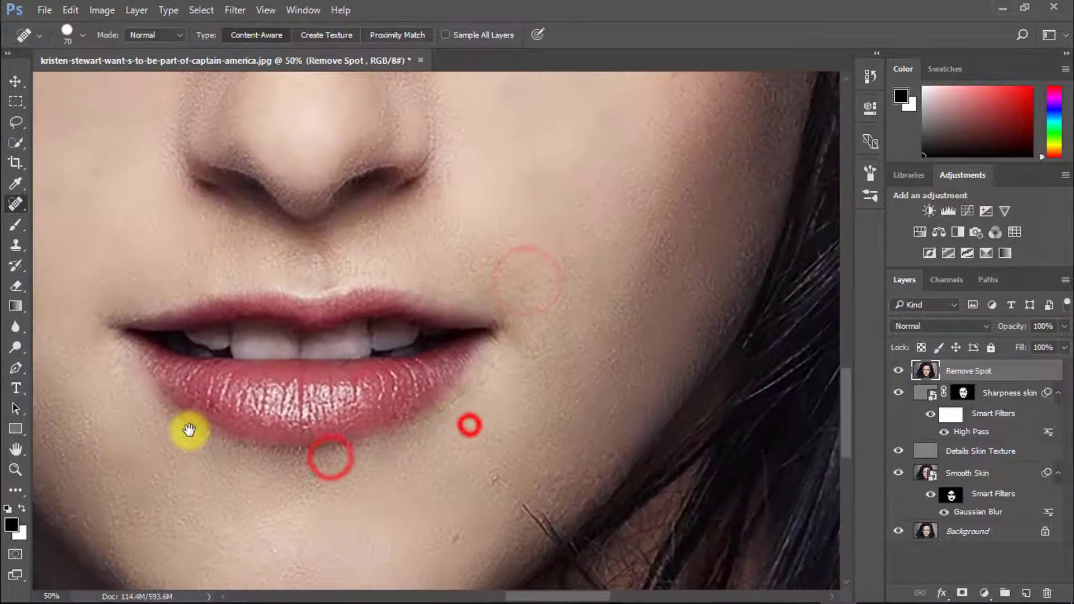
click(493, 482)
click(461, 539)
- Heal the blemishes above the image-right mouth corner and across the image-right cheek
drag(527, 355, 550, 573)
click(539, 472)
click(523, 313)
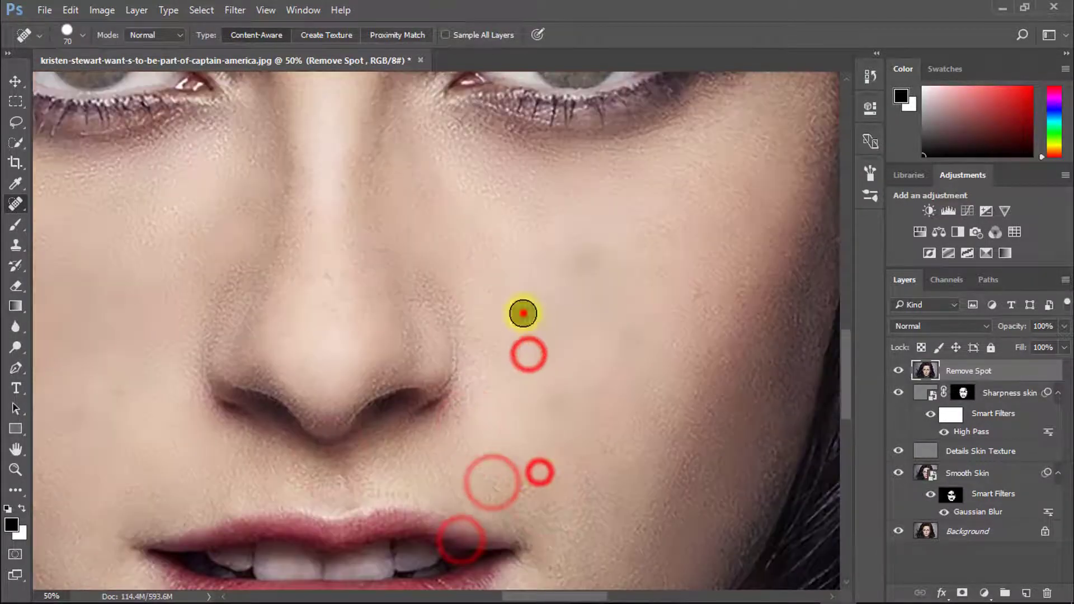
click(527, 306)
click(584, 259)
click(696, 302)
- Remove the spots on the bridge of the nose and on the image-left side of the face
drag(498, 301, 547, 323)
click(458, 345)
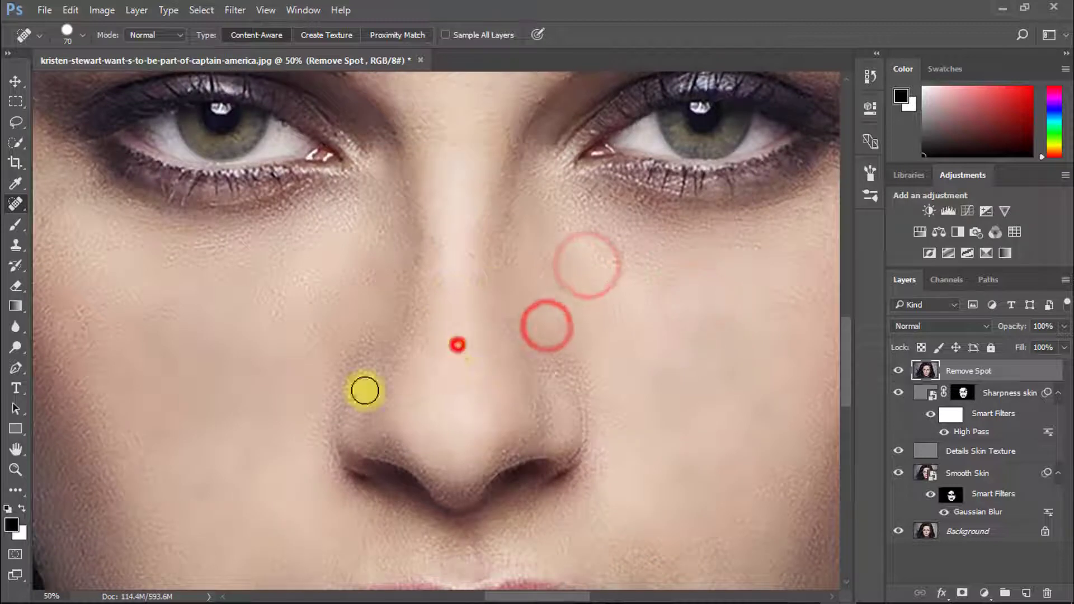
click(447, 374)
drag(306, 376, 332, 392)
click(174, 280)
click(179, 258)
- Heal the dark patches in the middle of the forehead with the Spot Healing Brush enlarged to 150
drag(392, 145, 369, 307)
drag(367, 308, 334, 465)
drag(529, 233, 466, 297)
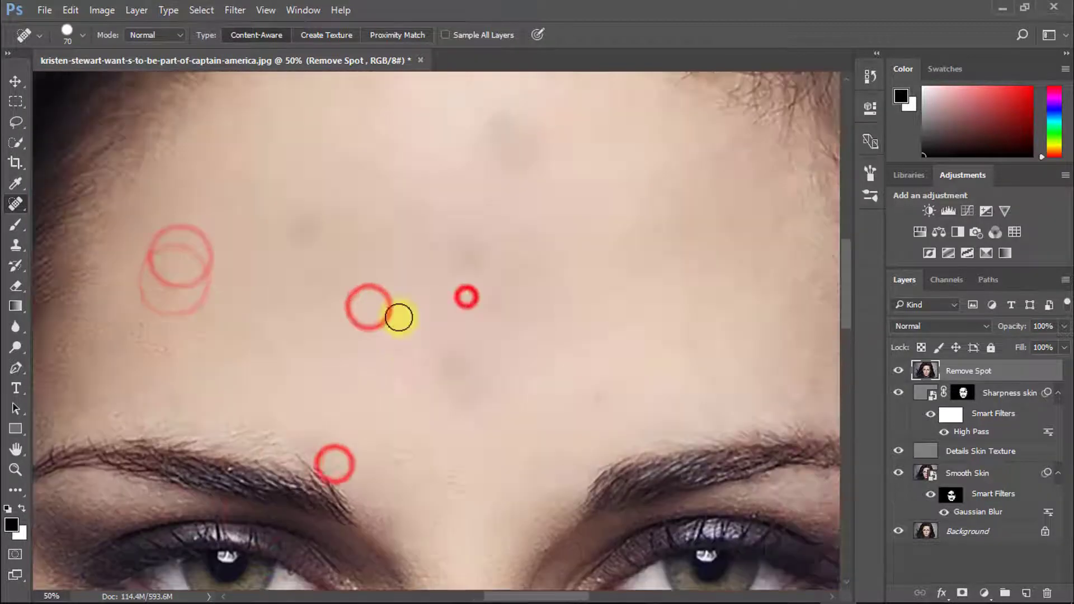
key(])
key(])
key(])
click(506, 136)
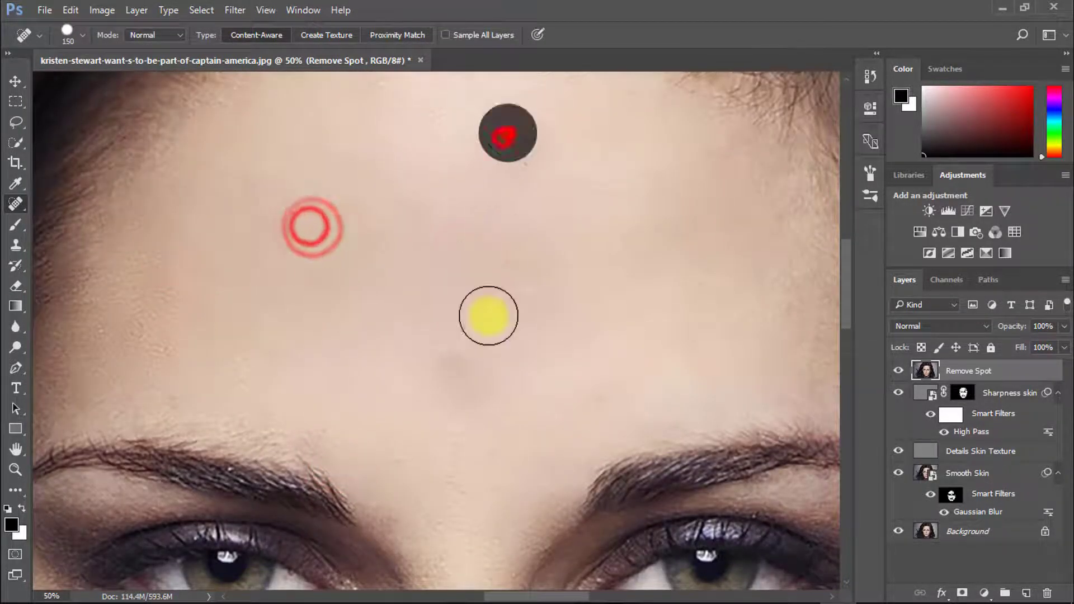
click(456, 366)
- Clean up the remaining forehead spots above and between the eyebrows, reducing the healing brush to 80
drag(527, 311, 444, 312)
click(520, 397)
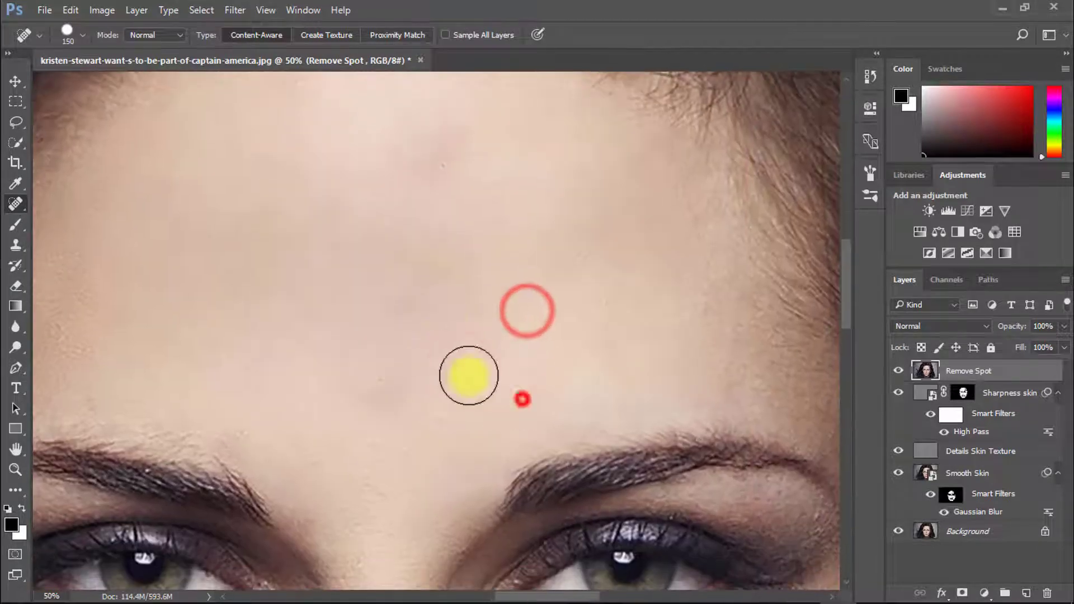
click(363, 396)
click(314, 457)
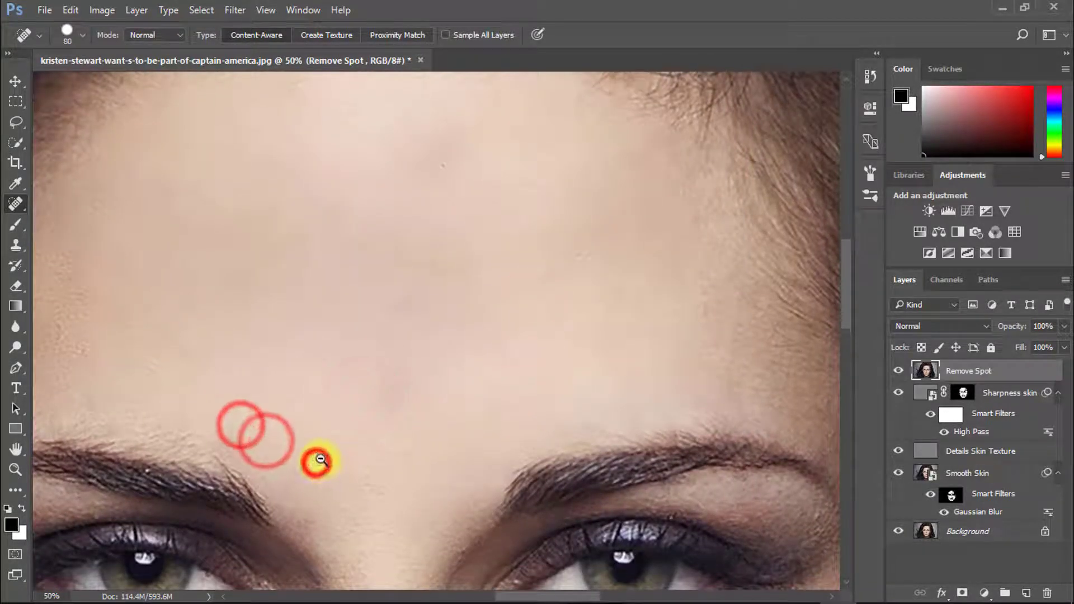
- Heal the leftover spots beside the nose and on both cheeks with the size 80 Spot Healing Brush
key(ctrl+minus)
click(175, 240)
drag(354, 362, 322, 205)
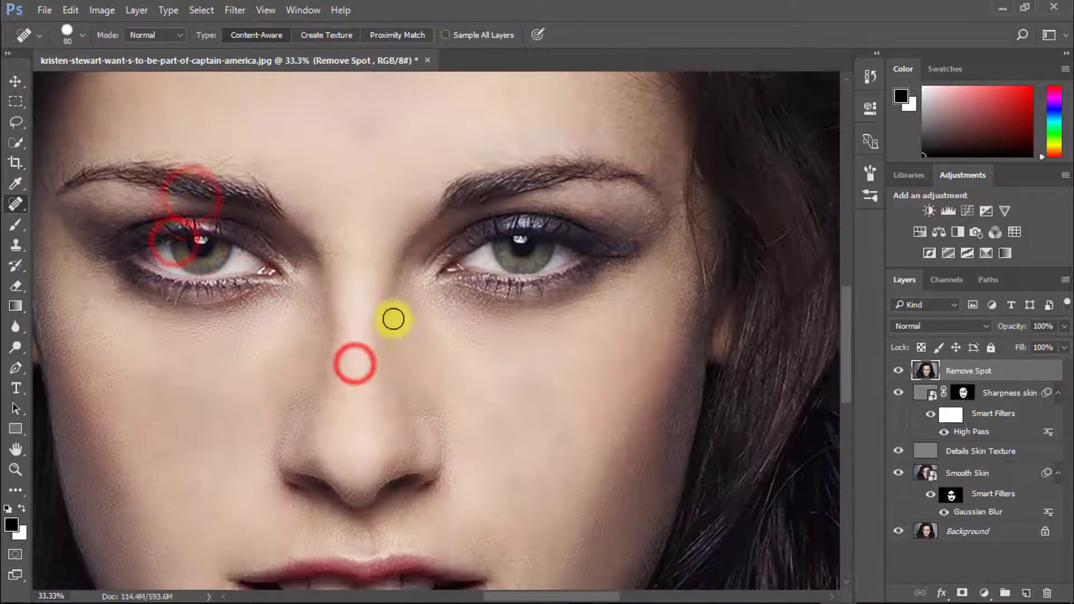
click(393, 312)
drag(443, 408, 491, 336)
click(606, 369)
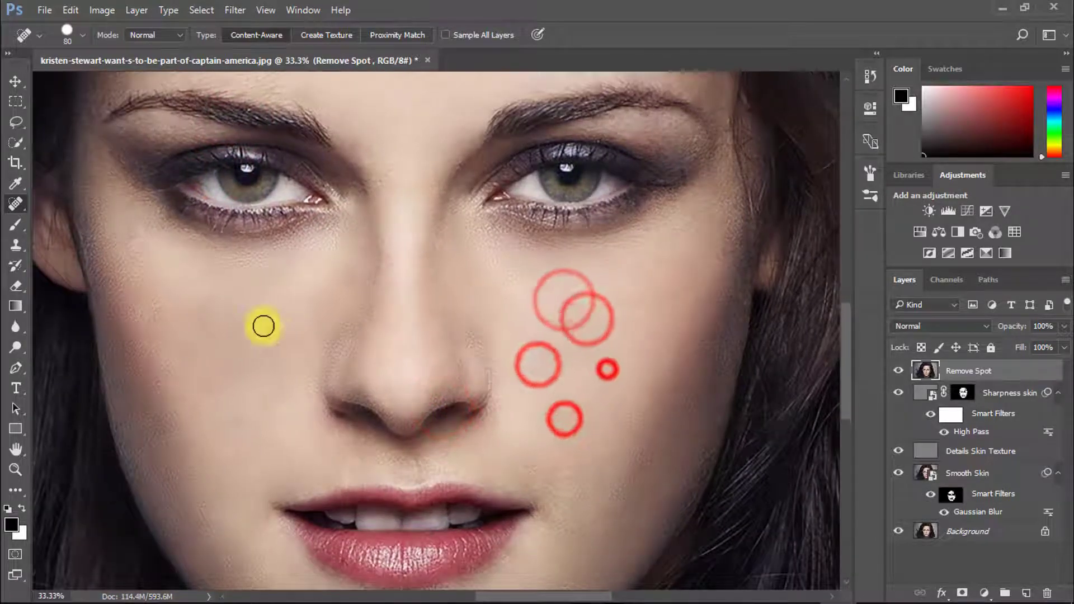
click(210, 308)
click(129, 237)
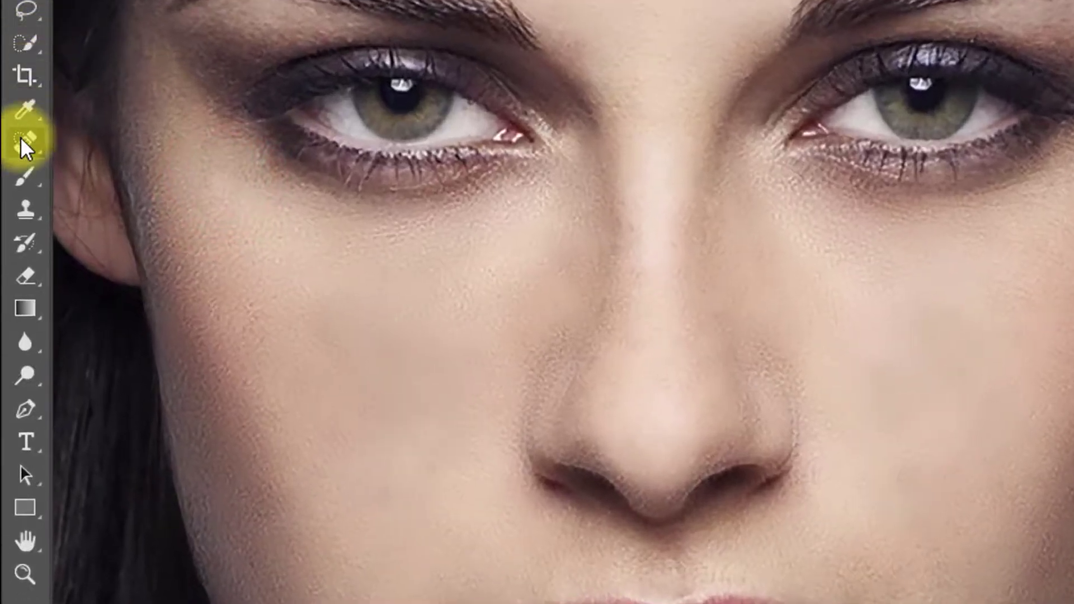
- Switch to the Patch tool and patch the uneven area below the image-right eye with clean cheek skin
drag(20, 136, 122, 202)
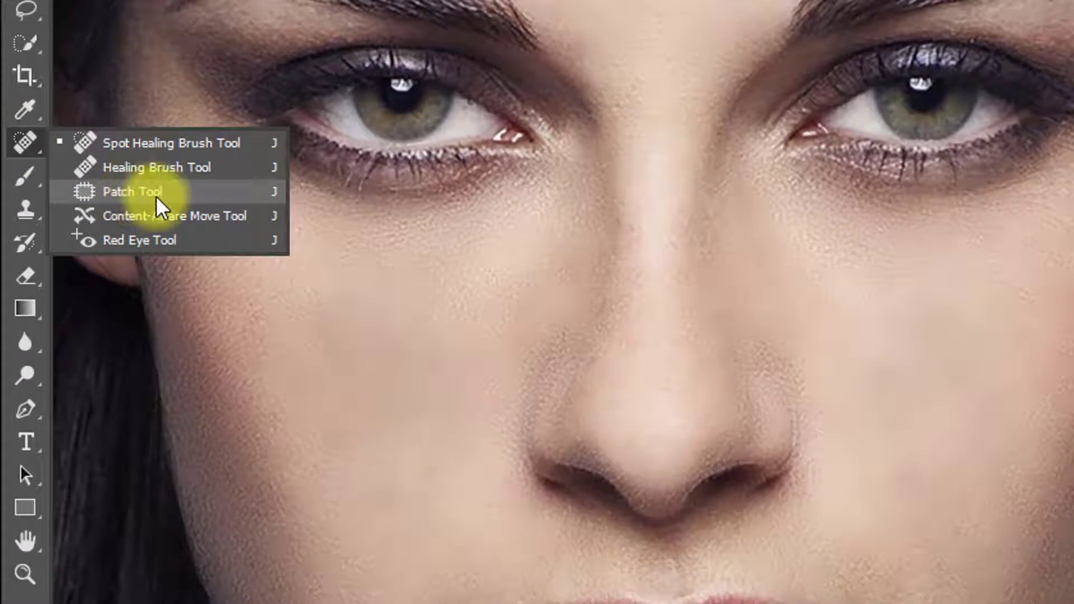
click(136, 191)
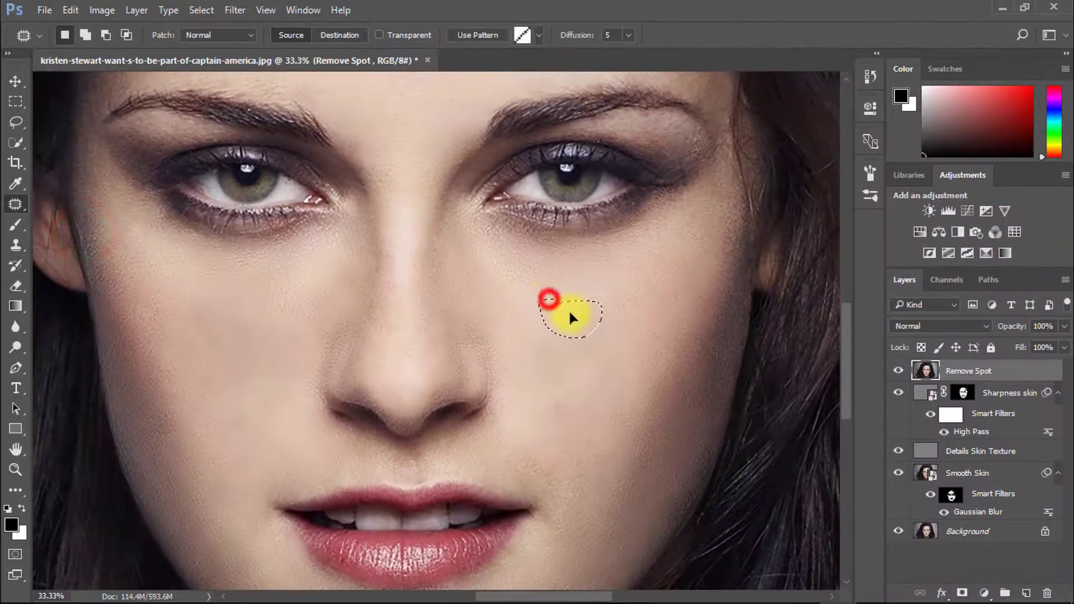
drag(593, 304, 582, 360)
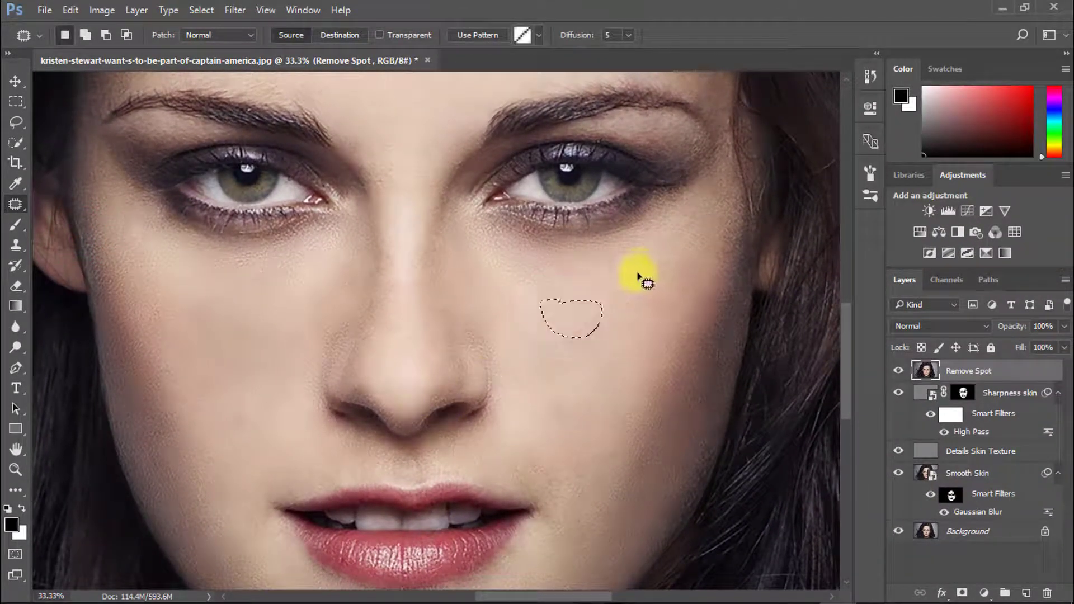
click(614, 285)
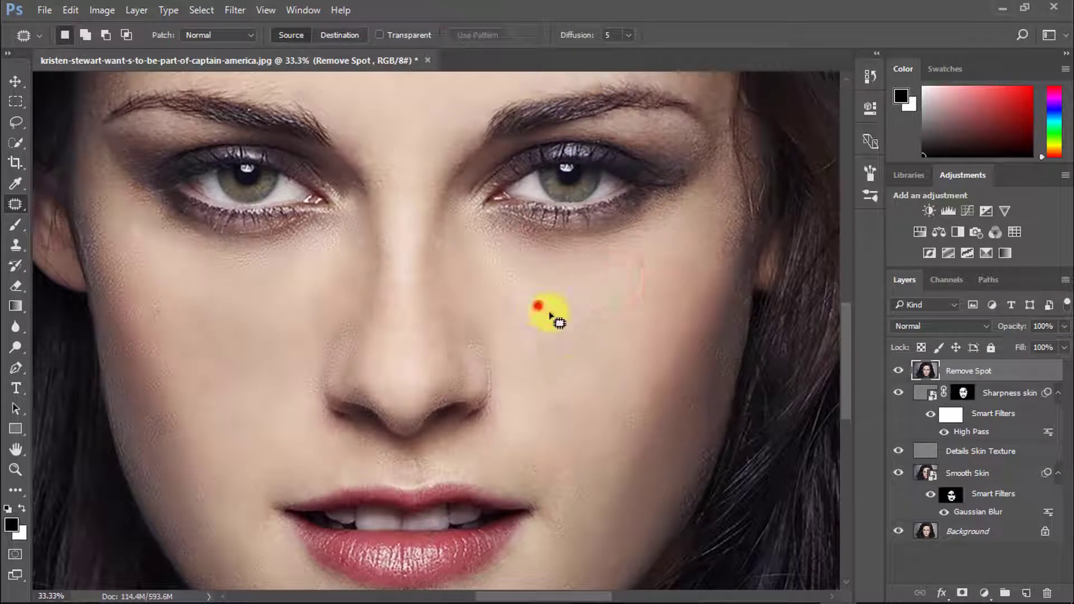
mouse_move(537, 305)
mouse_down()
mouse_move(609, 371)
mouse_move(575, 399)
mouse_move(522, 347)
mouse_up()
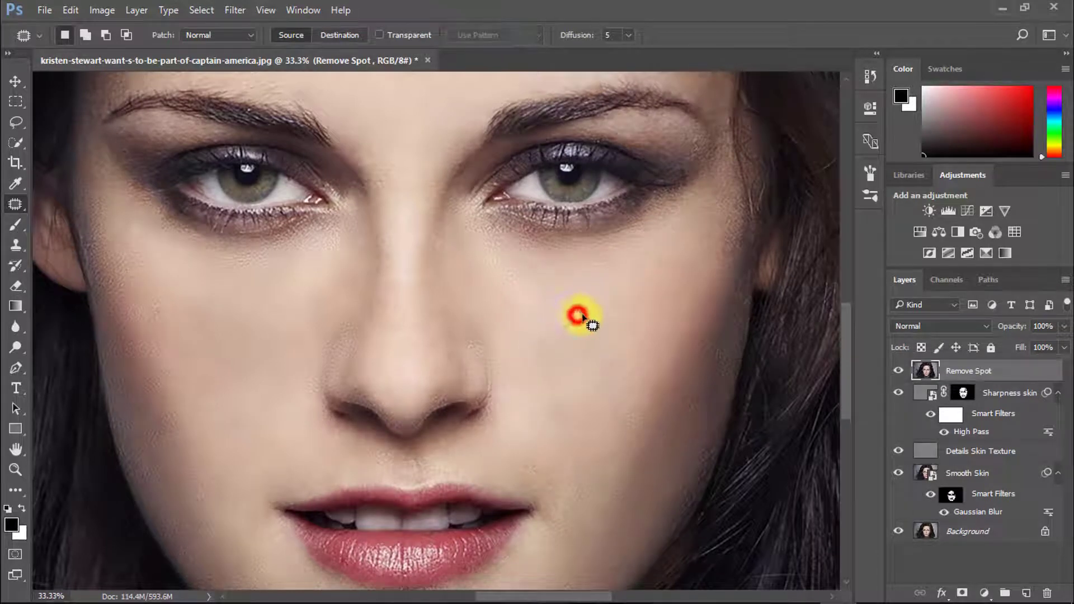
drag(546, 281, 536, 346)
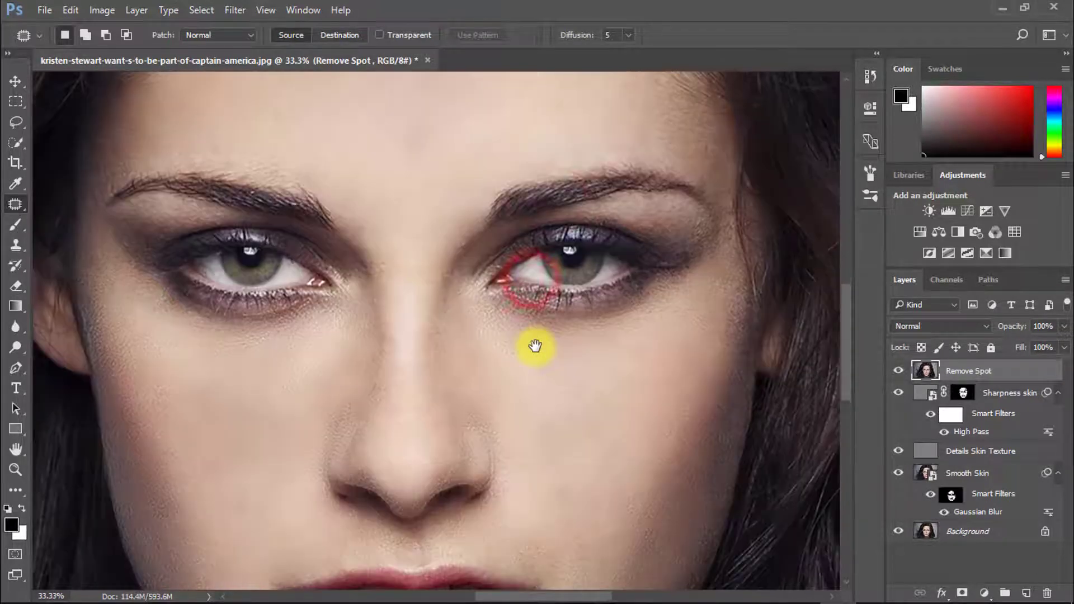
- Patch the blotchy areas on the image-right cheek beside the nose with neighbouring smooth skin
drag(524, 436, 555, 415)
mouse_move(557, 438)
mouse_down()
mouse_move(523, 364)
mouse_move(522, 414)
mouse_move(531, 383)
mouse_up()
click(574, 399)
drag(547, 406, 542, 361)
click(604, 430)
mouse_move(590, 437)
mouse_down()
mouse_move(528, 436)
mouse_move(552, 486)
mouse_move(616, 365)
mouse_up()
click(561, 405)
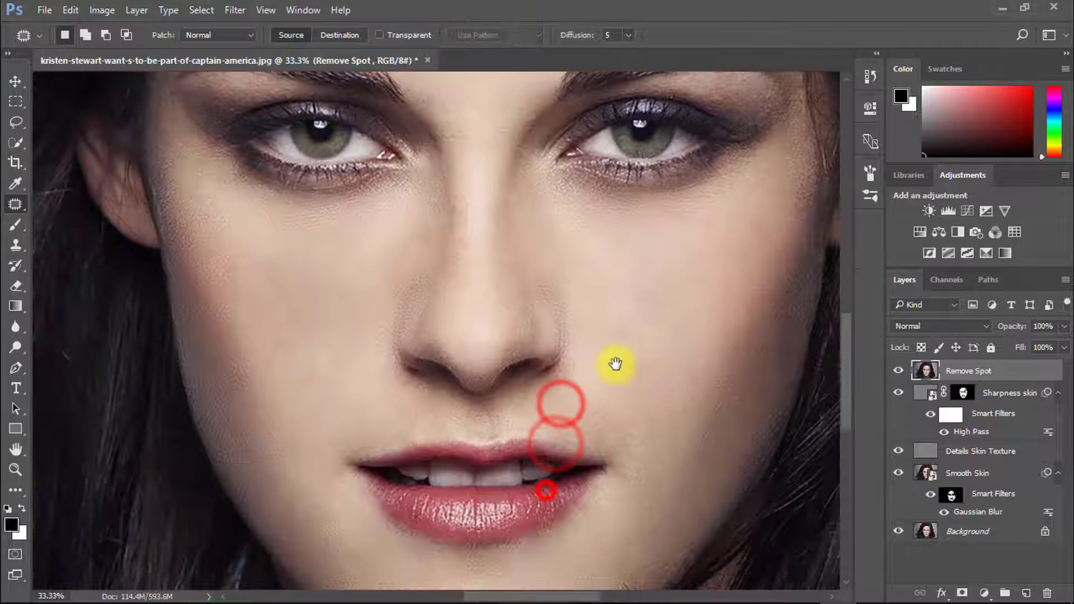
- Patch the uneven areas on the image-left cheek below the eye with skin sampled from the image-right cheek
click(295, 242)
drag(251, 277, 292, 242)
mouse_move(287, 283)
mouse_down()
mouse_move(659, 295)
mouse_move(662, 273)
mouse_up()
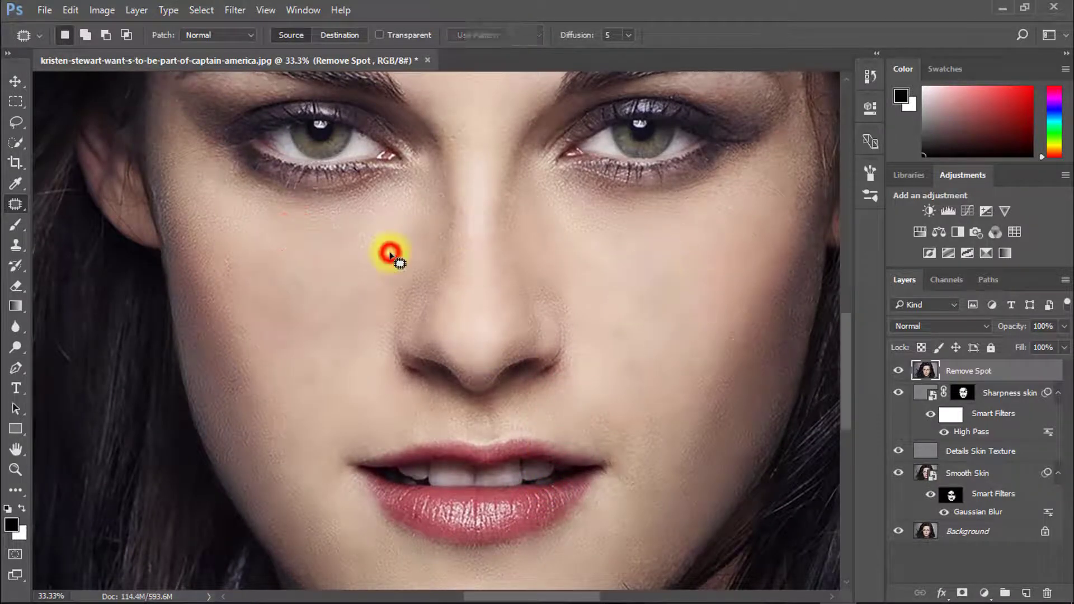
mouse_move(356, 248)
mouse_down()
mouse_move(310, 336)
mouse_move(241, 294)
mouse_up()
mouse_move(310, 287)
mouse_down()
mouse_move(640, 282)
mouse_move(645, 242)
mouse_up()
click(328, 294)
drag(282, 245, 340, 249)
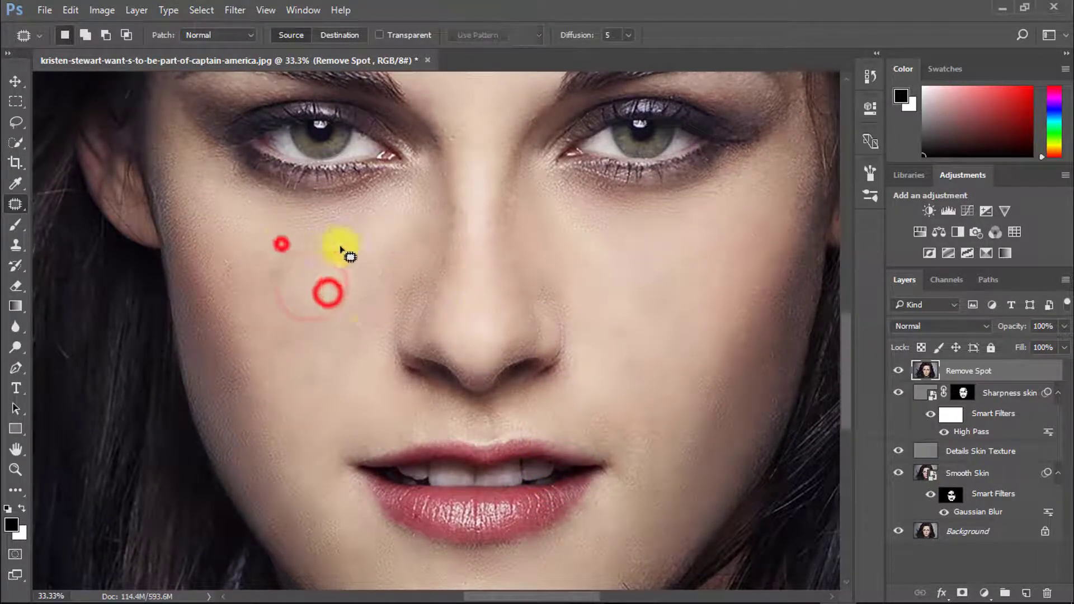
mouse_move(333, 287)
mouse_down()
mouse_move(311, 308)
mouse_move(288, 262)
mouse_move(295, 376)
mouse_move(652, 271)
mouse_up()
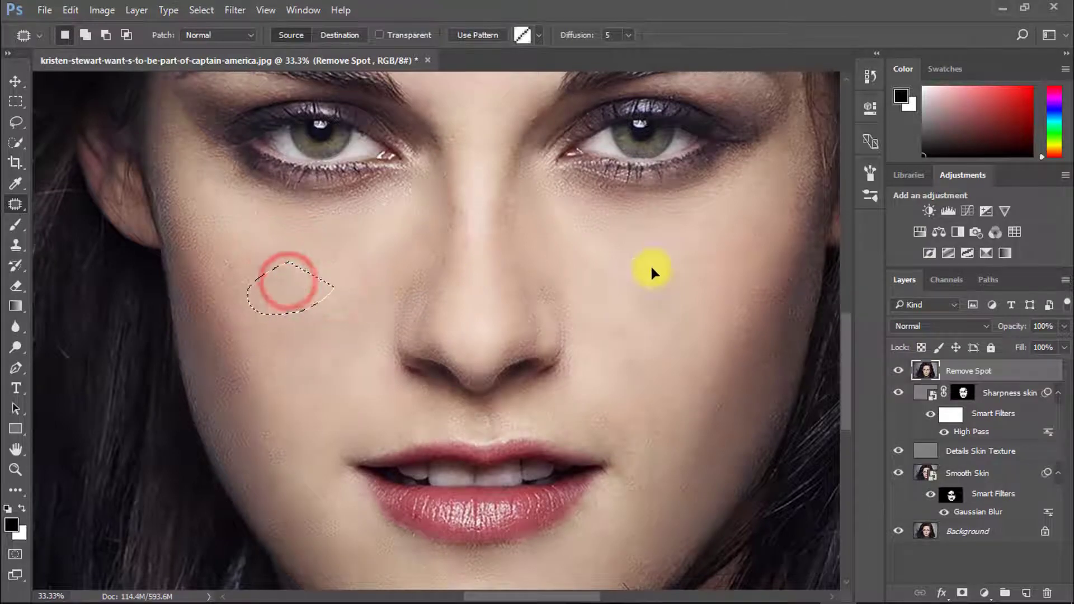
- Patch the image-left cheek close to the nose using image-right cheek skin and deselect the patched area
click(367, 283)
mouse_move(352, 259)
mouse_down()
mouse_move(347, 322)
mouse_move(351, 261)
mouse_up()
drag(321, 271, 671, 242)
click(365, 250)
alt+click(367, 249)
alt+click(366, 249)
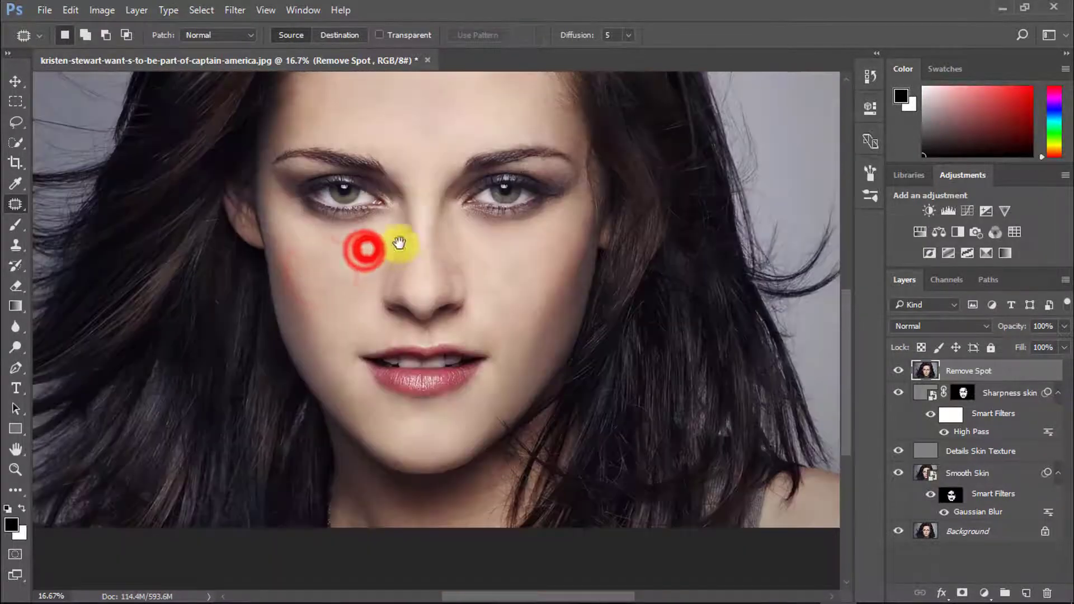
- Patch the uneven area on the image-left cheek below the eye with skin sampled from the image-right cheek
ctrl+click(367, 245)
mouse_move(399, 243)
mouse_down()
mouse_move(378, 401)
mouse_move(394, 223)
mouse_move(384, 237)
mouse_up()
ctrl+click(367, 244)
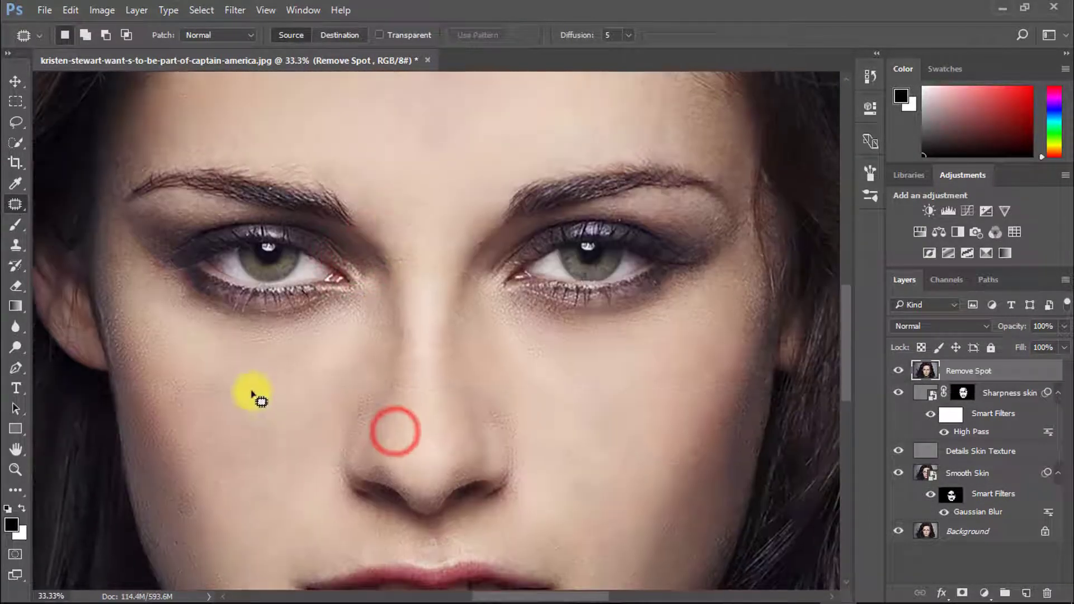
mouse_move(251, 381)
mouse_down()
mouse_move(217, 394)
mouse_move(248, 381)
mouse_up()
drag(236, 397, 574, 373)
click(324, 371)
- Patch the area between the image-left eye's inner corner and the nose with smooth cheek skin and deselect it
drag(288, 488, 274, 426)
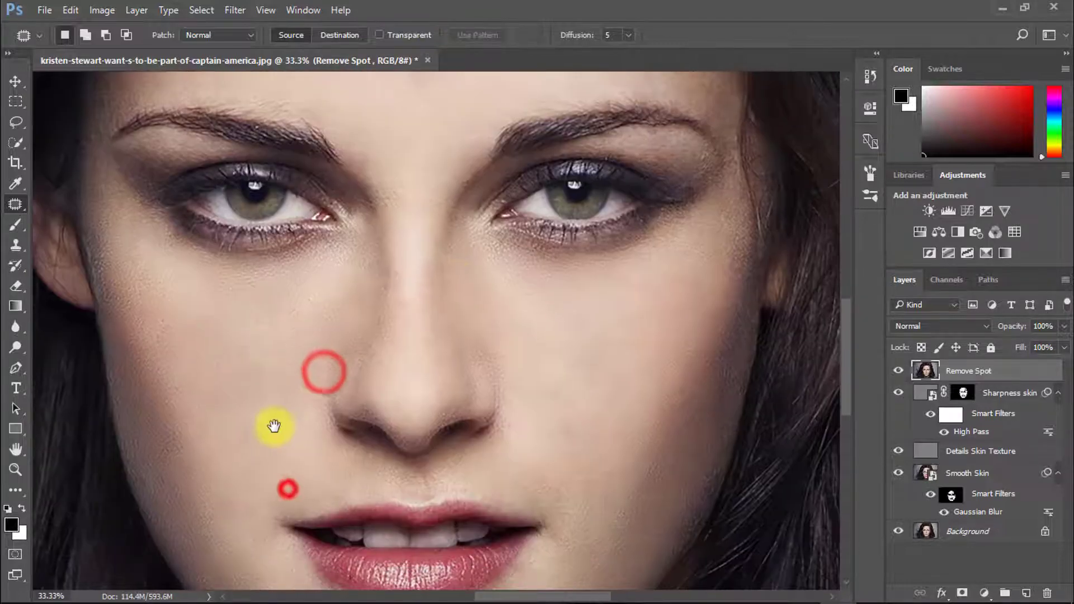
mouse_move(372, 249)
mouse_down()
mouse_move(372, 318)
mouse_move(311, 315)
mouse_up()
drag(343, 302, 552, 323)
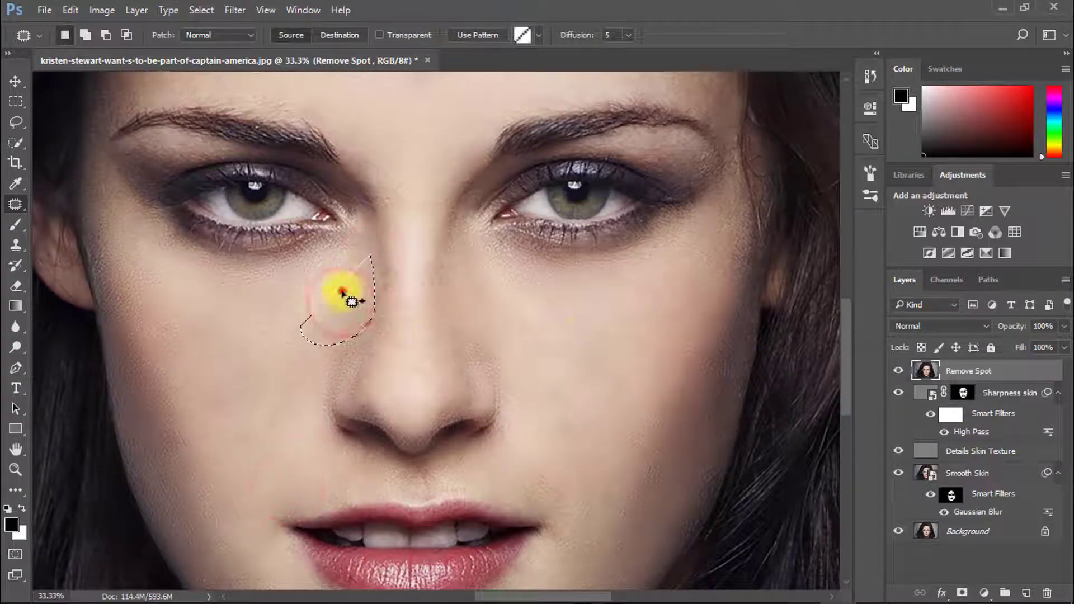
drag(342, 292, 222, 385)
click(278, 330)
- Patch the blotchy areas in the middle of the forehead and above the brows with clean forehead skin, deselecting each patched area
drag(471, 251, 457, 493)
drag(386, 309, 429, 344)
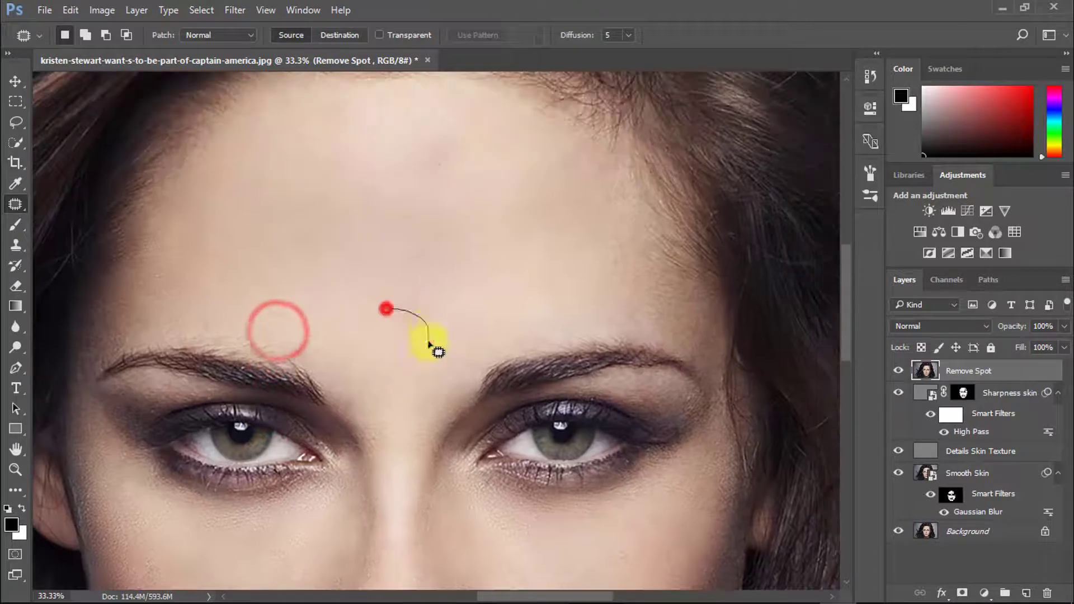
drag(367, 148, 368, 148)
click(417, 201)
mouse_move(410, 124)
mouse_down()
mouse_move(417, 132)
mouse_move(247, 277)
mouse_up()
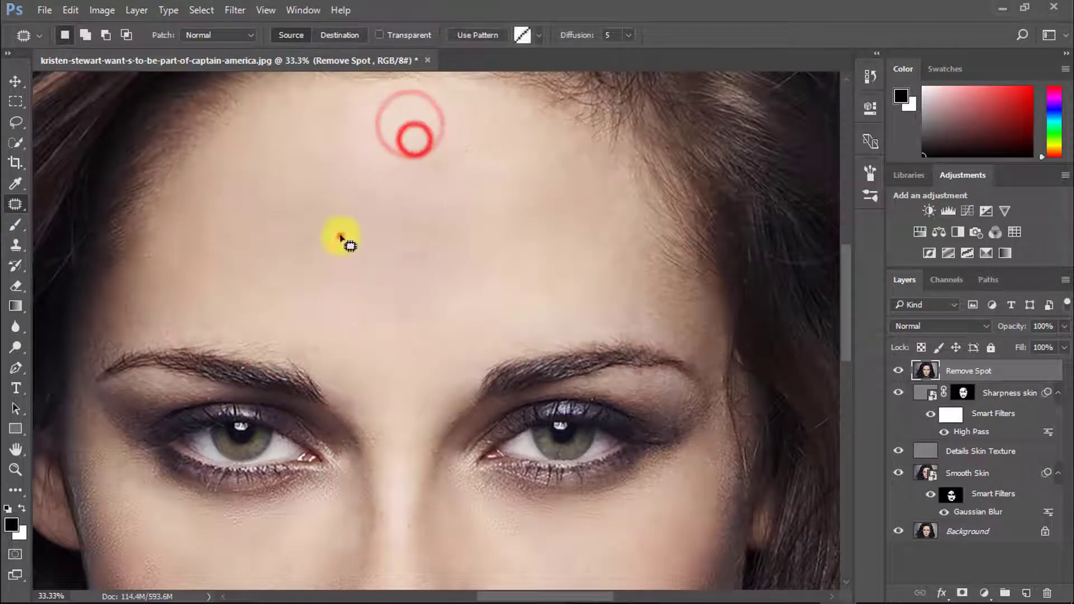
click(341, 236)
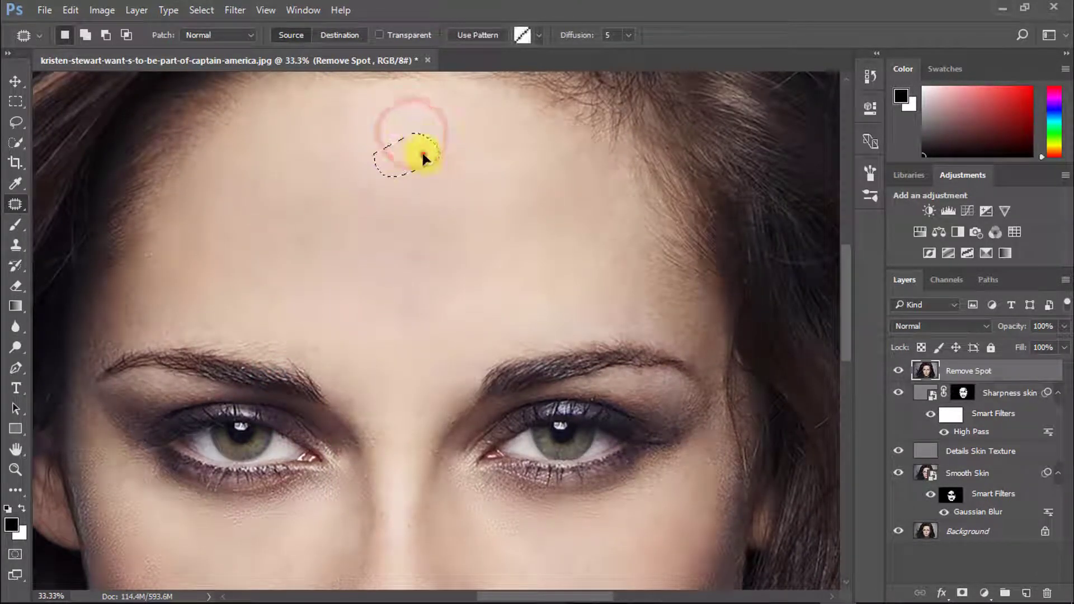
drag(445, 324, 446, 326)
click(505, 271)
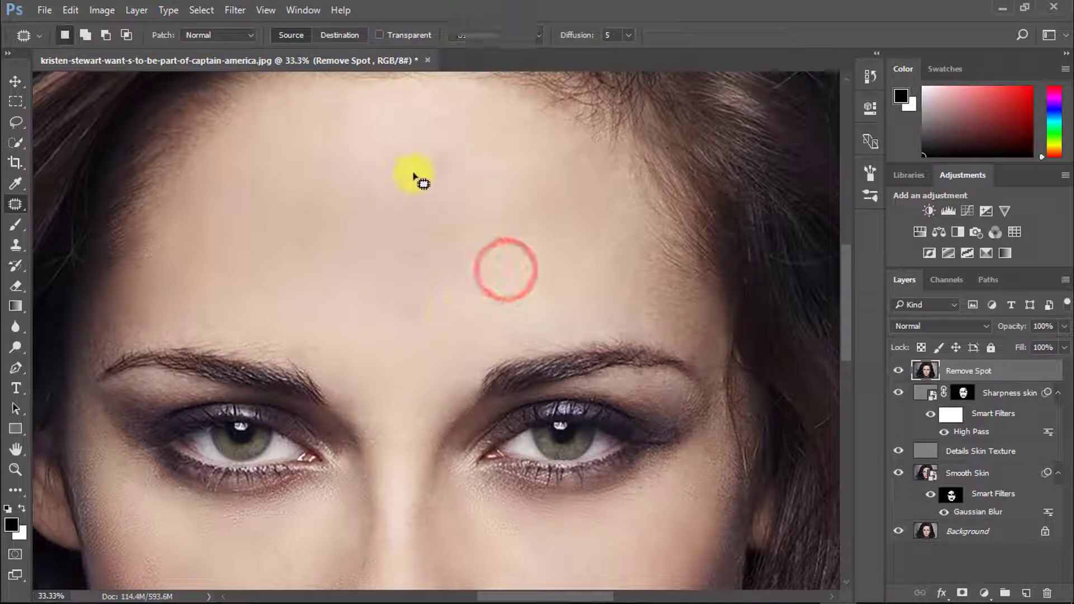
- Switch to the Spot Healing Brush and heal the blemishes on the image-left cheek with the brush at size 80
scroll(403, 267, down, 5)
mouse_move(403, 268)
mouse_down()
mouse_move(334, 388)
mouse_move(360, 360)
mouse_up()
key(s)
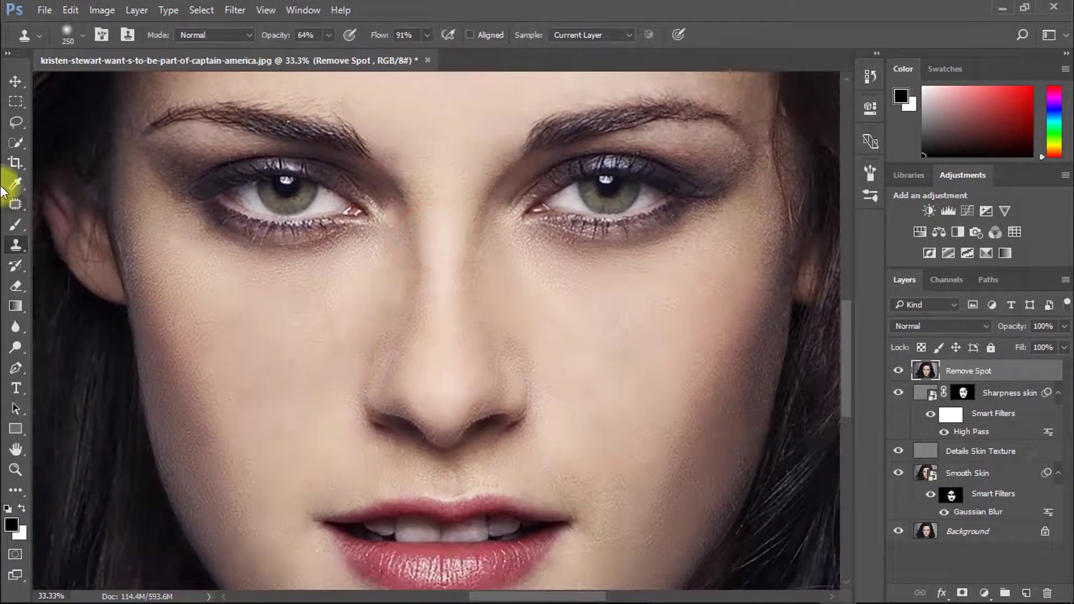
click(14, 206)
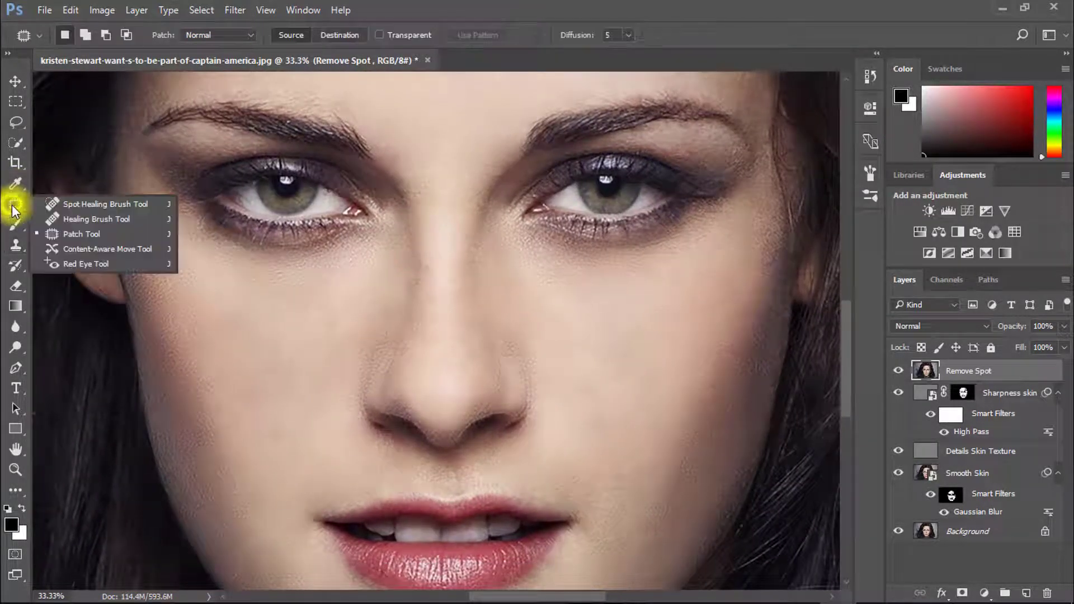
click(69, 203)
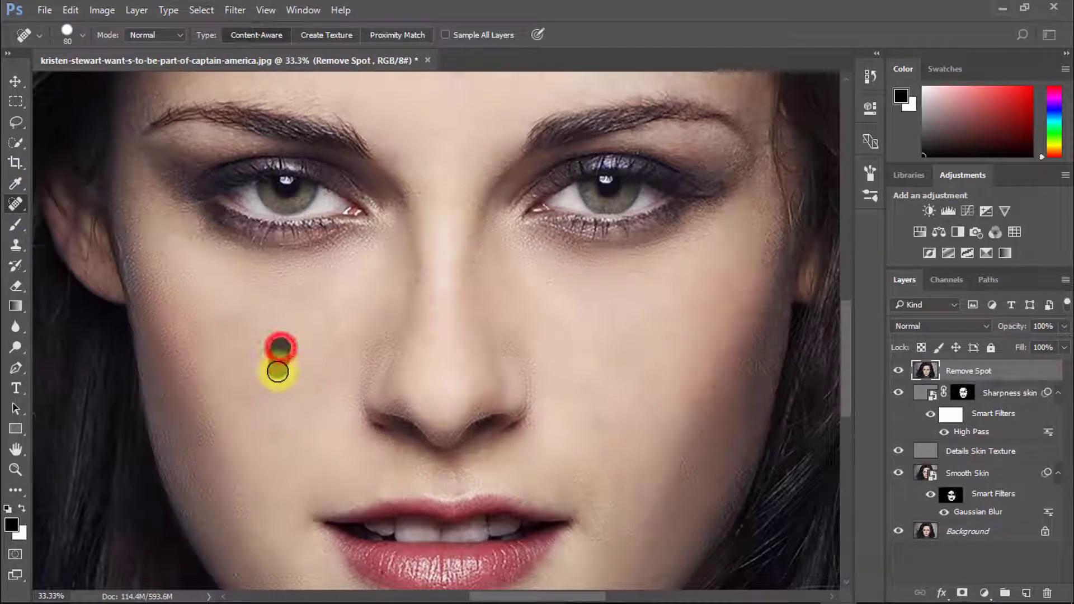
click(329, 325)
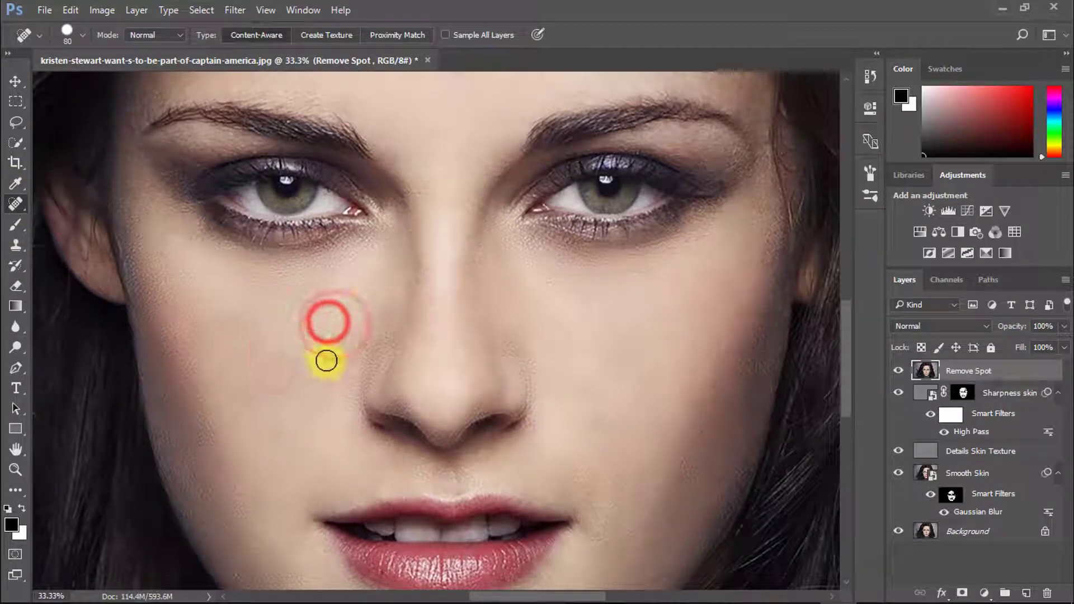
click(326, 361)
click(303, 420)
click(201, 317)
- Heal the small spots on the image-right cheek from beside the nostril up to below the eye
click(582, 376)
click(592, 415)
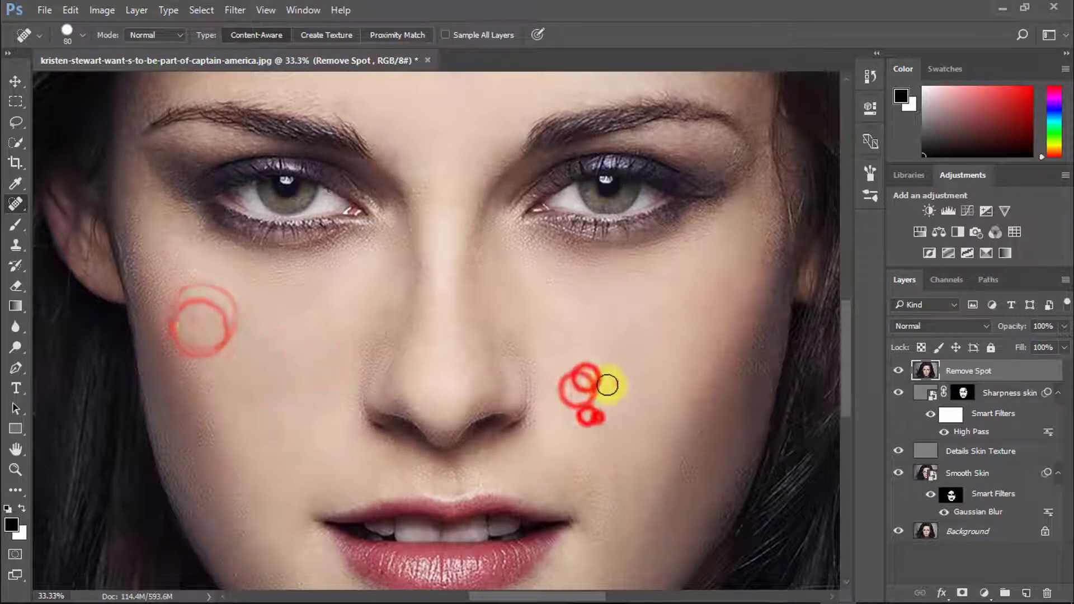
click(618, 365)
click(658, 367)
click(627, 319)
click(552, 312)
scroll(504, 342, up, 2)
click(537, 350)
- Heal the spots along the image-left side of the nose and on the nose bridge
click(417, 300)
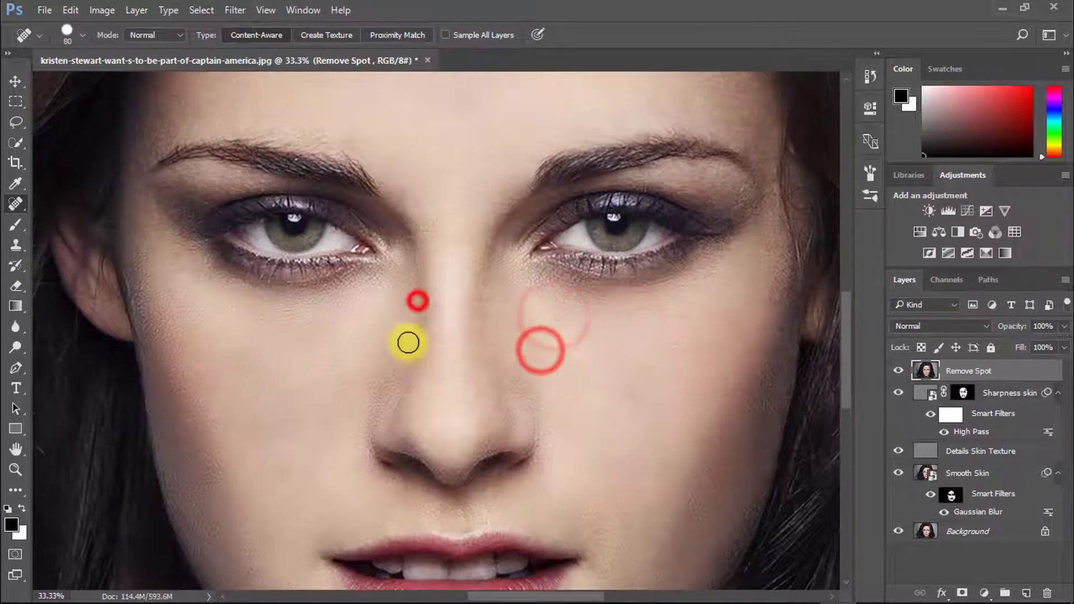
click(421, 326)
click(419, 348)
click(439, 307)
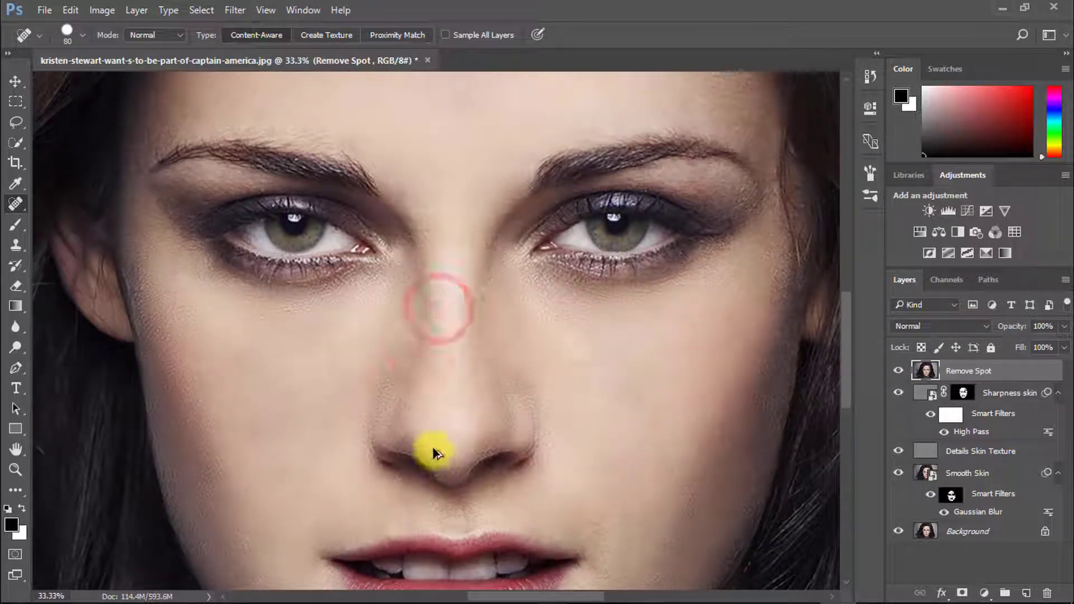
click(392, 361)
click(436, 302)
click(459, 319)
click(430, 331)
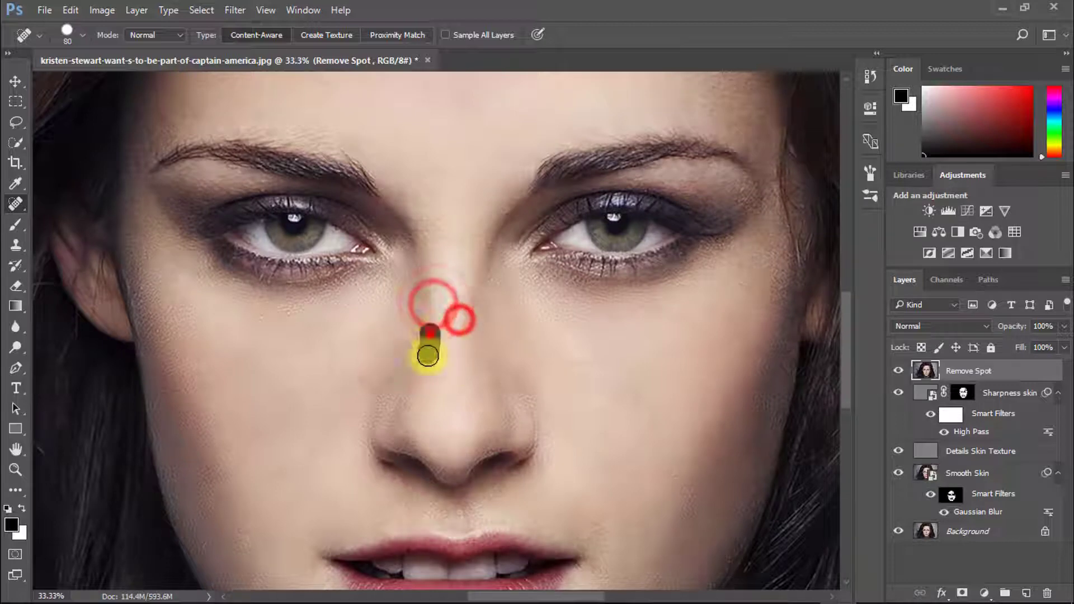
- Heal the uneven spots across the central forehead, enlarging the brush to 100 and to 150
key(bracketright)
key(bracketright)
scroll(448, 384, up, 10)
click(469, 247)
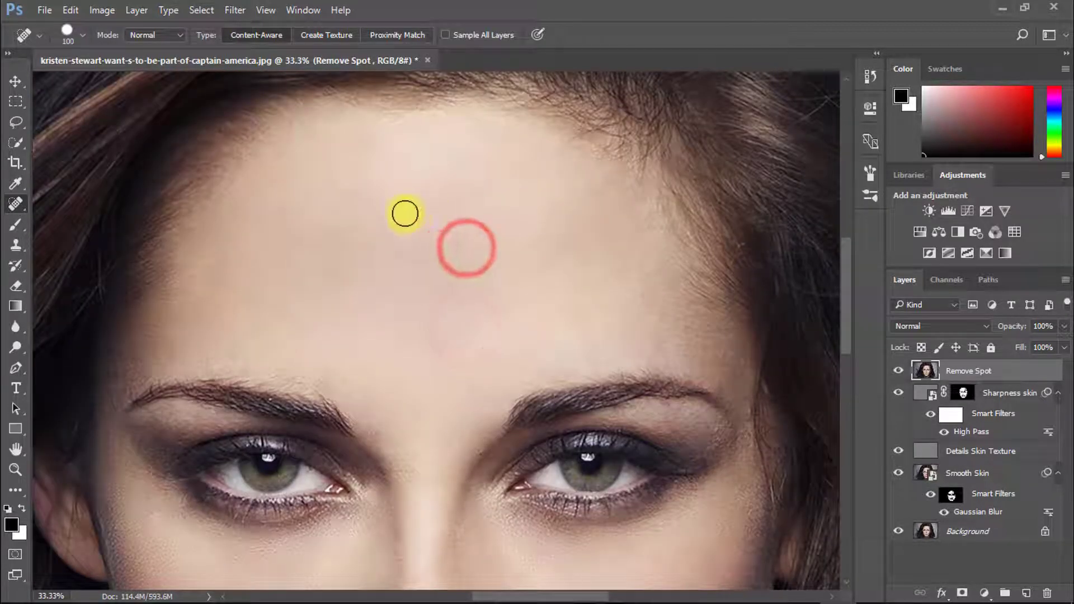
key(bracketright)
key(bracketright)
click(422, 211)
drag(367, 189, 402, 208)
click(337, 248)
- Heal the marks on the nose bridge and the uneven tones across the image-left cheek with the size 150 brush
scroll(438, 283, down, 10)
click(379, 234)
click(376, 196)
click(286, 269)
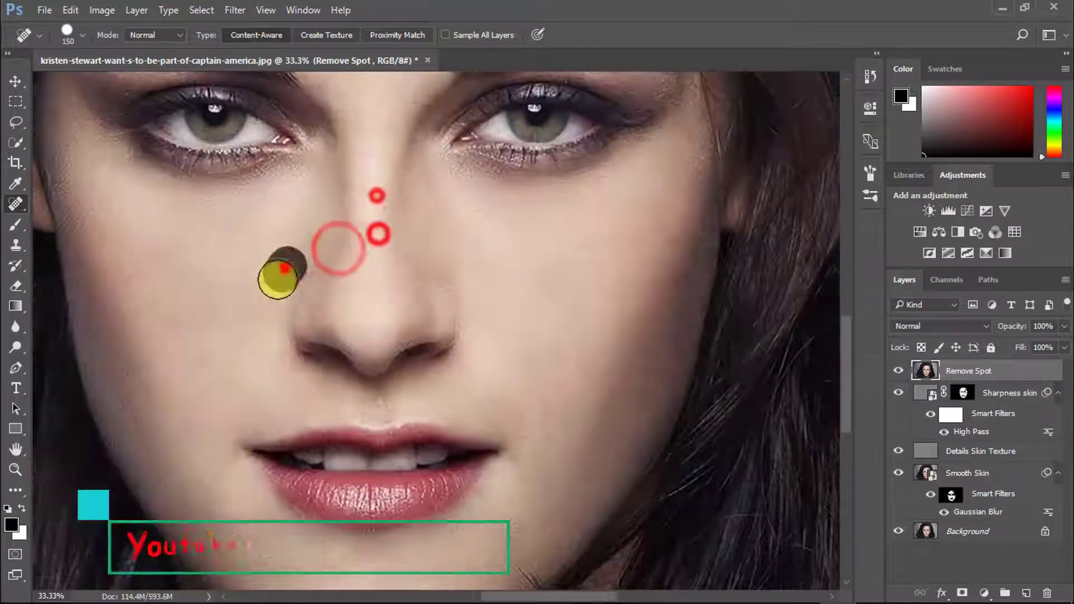
click(253, 271)
drag(230, 271, 196, 295)
click(253, 244)
click(206, 315)
click(201, 266)
click(251, 255)
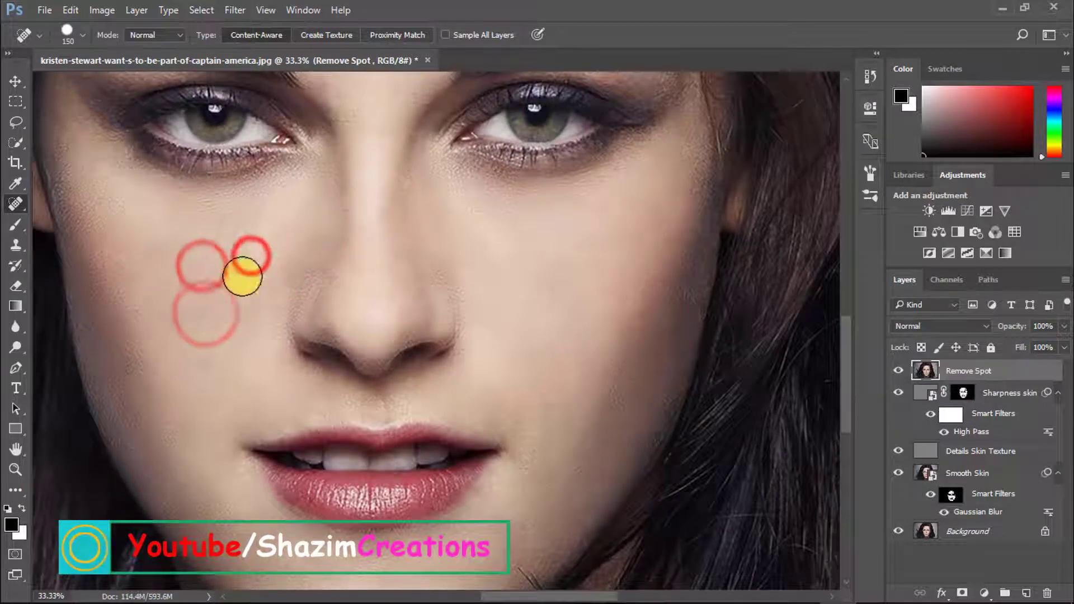
- Touch up the remaining uneven patch on the image-left cheek, midway between the eye and the nostril
click(254, 261)
click(237, 239)
click(246, 255)
click(241, 247)
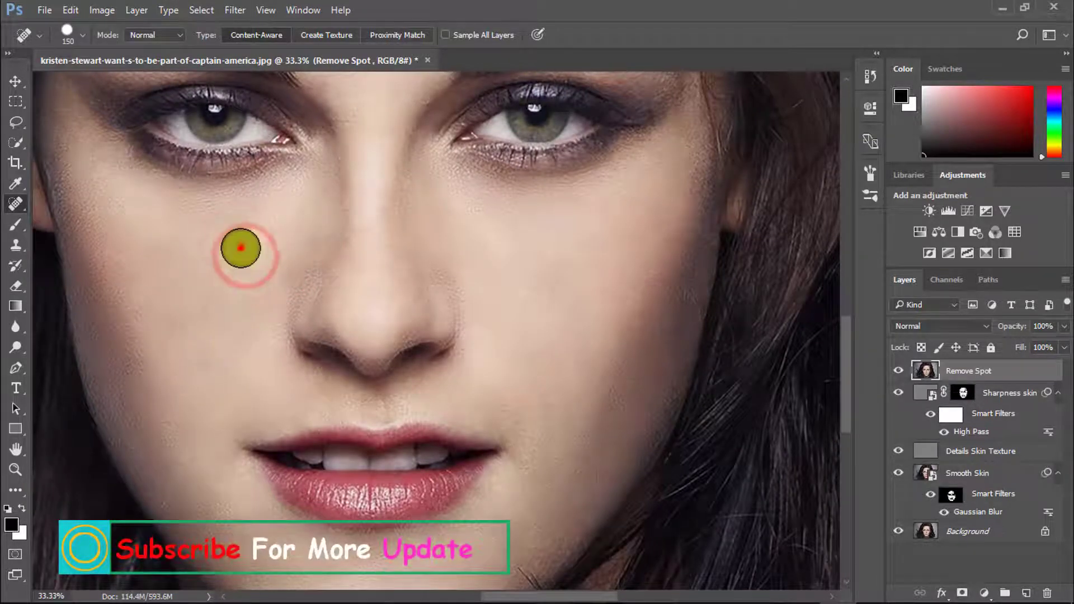
click(240, 275)
click(242, 237)
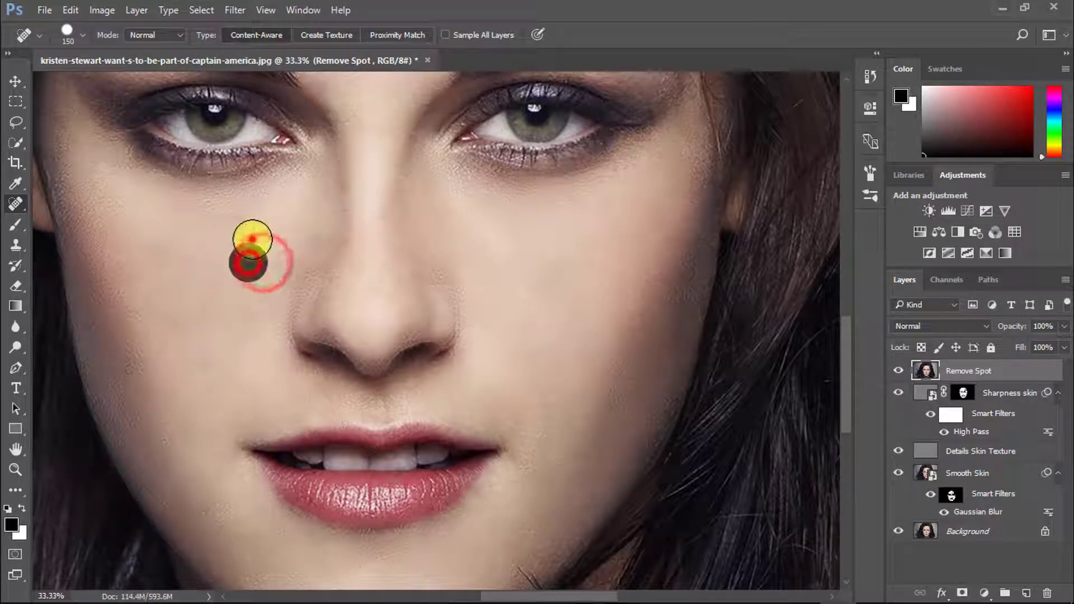
click(250, 239)
alt+click(443, 343)
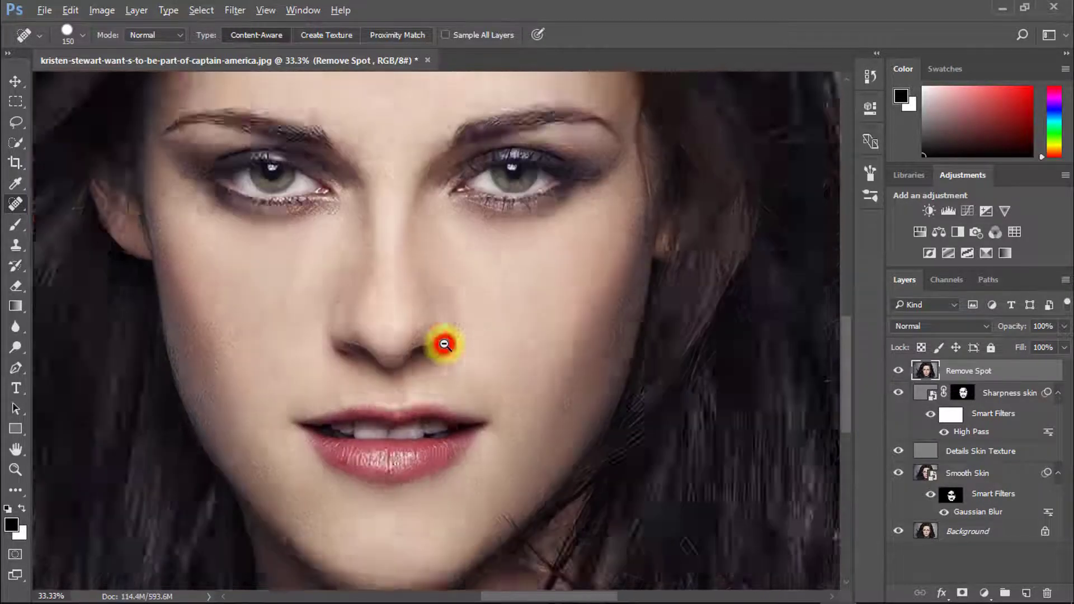
alt+click(445, 344)
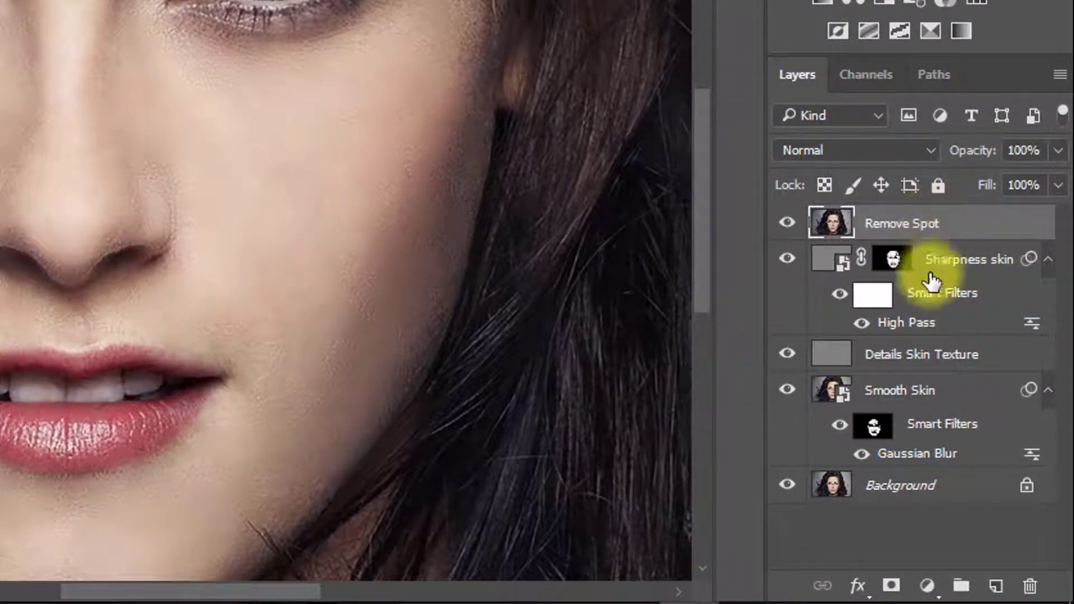
- Add a Color Balance adjustment layer with midtones set to Cyan-Red +16, Magenta-Green -3 and Yellow-Blue +9
click(933, 586)
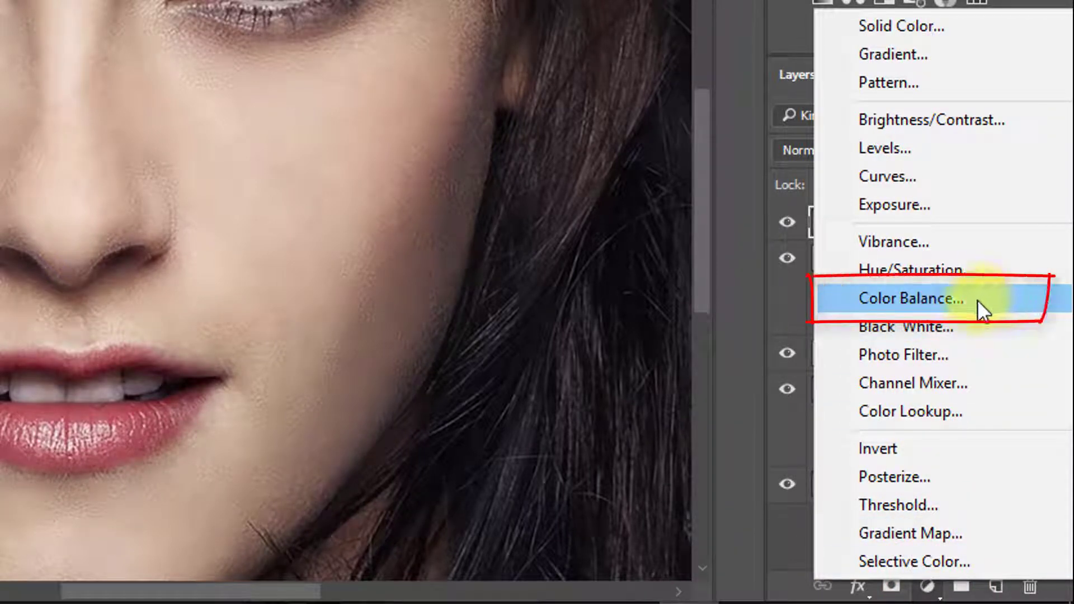
click(928, 309)
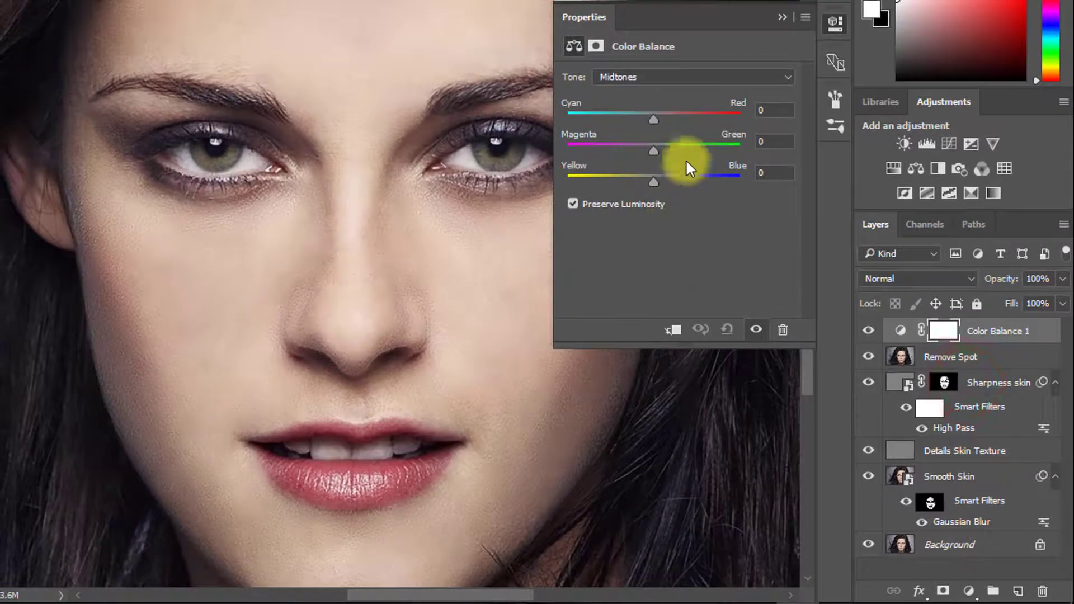
drag(651, 115, 660, 177)
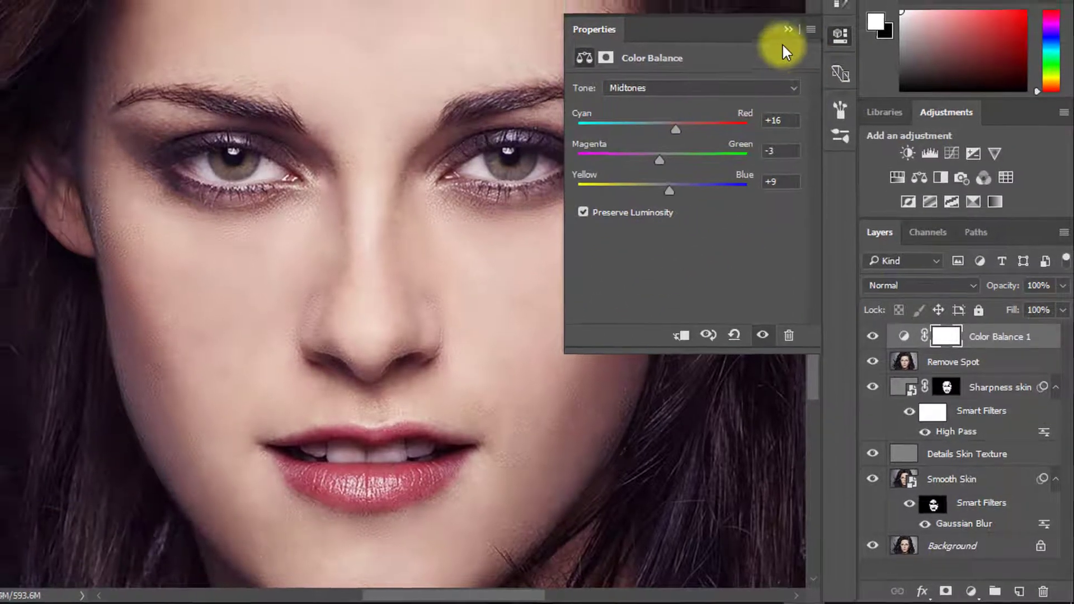
click(782, 17)
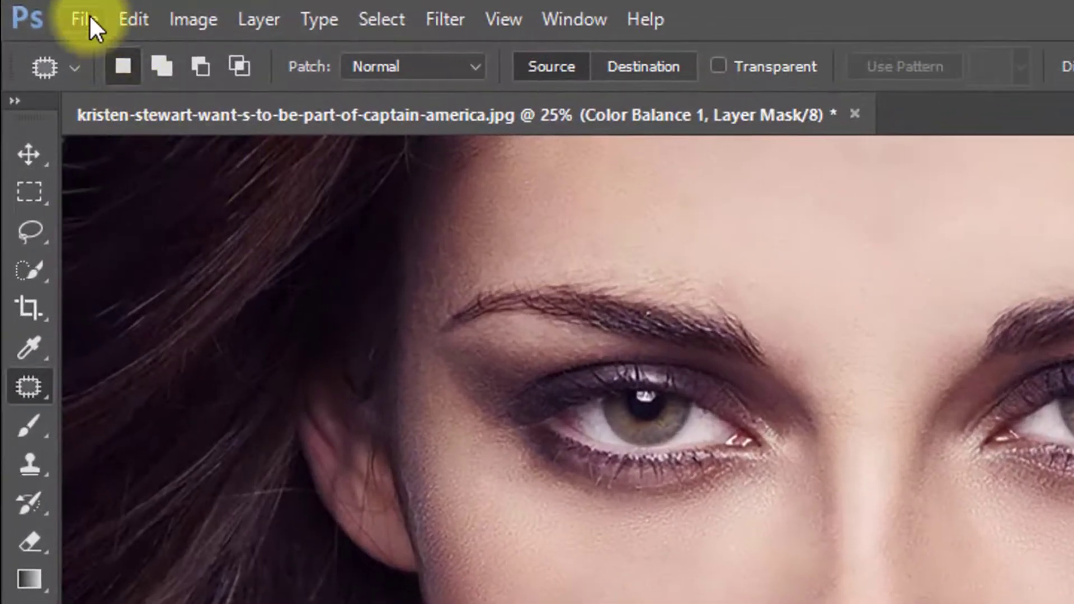
- Save the image to the Desktop as a JPEG named Ultimate High end Retouching Techniques at quality 12, Progressive with 3 scans
click(89, 15)
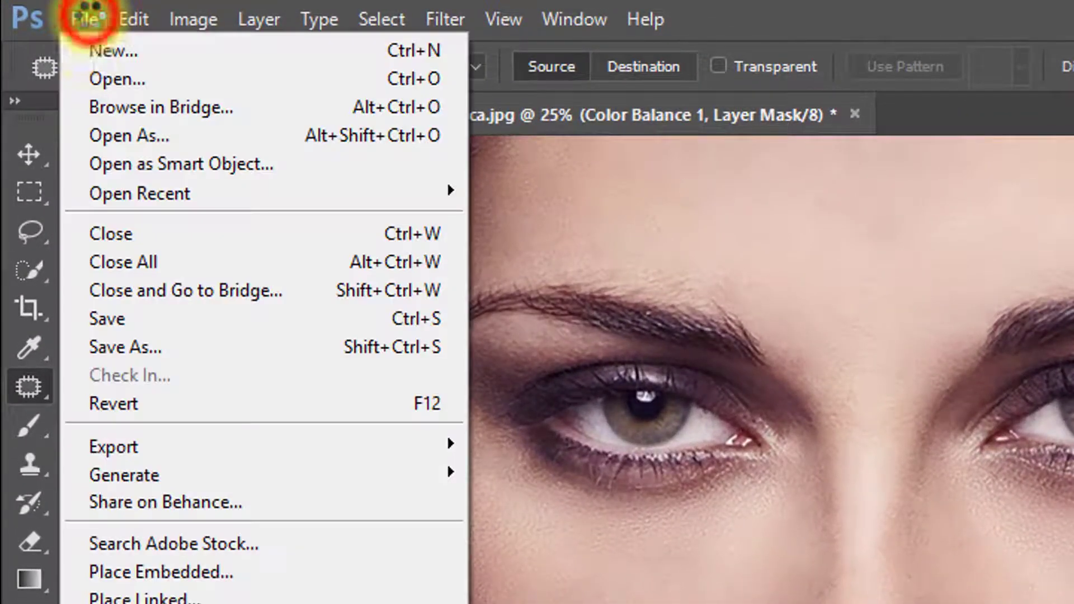
click(153, 340)
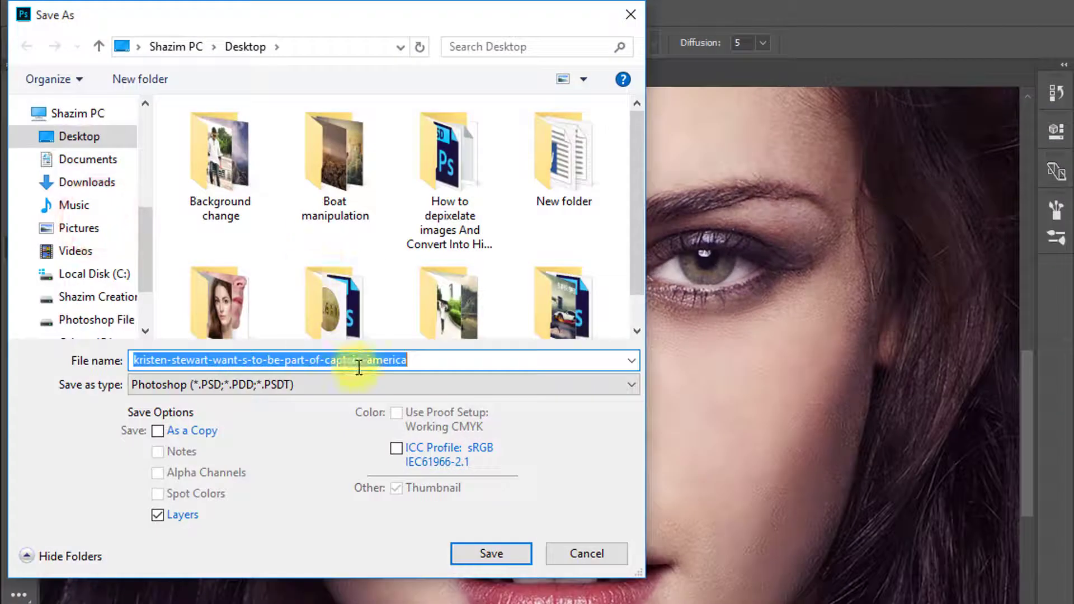
click(305, 385)
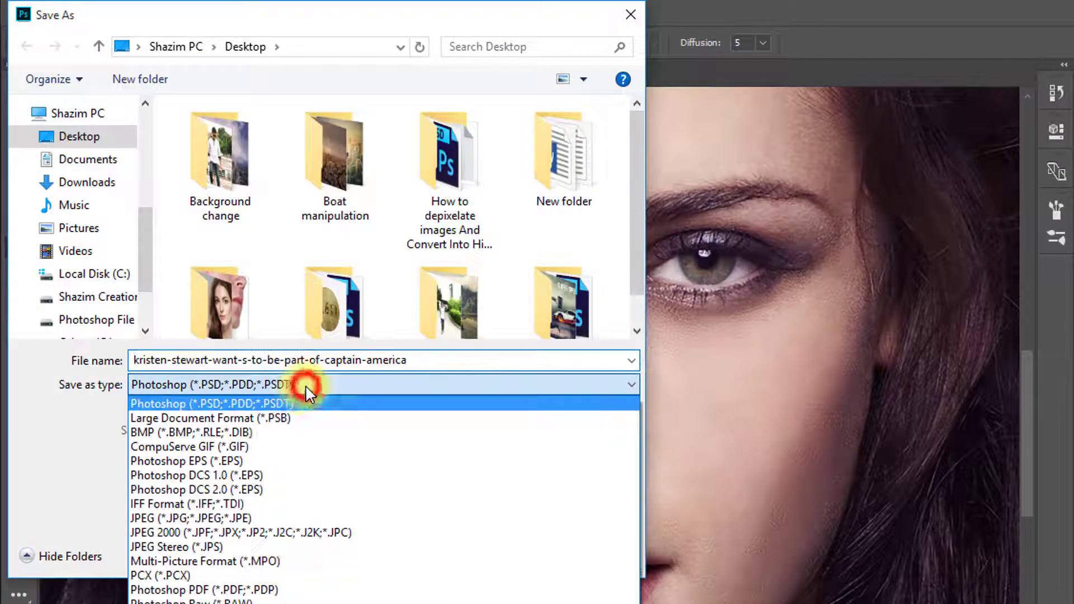
click(226, 518)
double_click(233, 360)
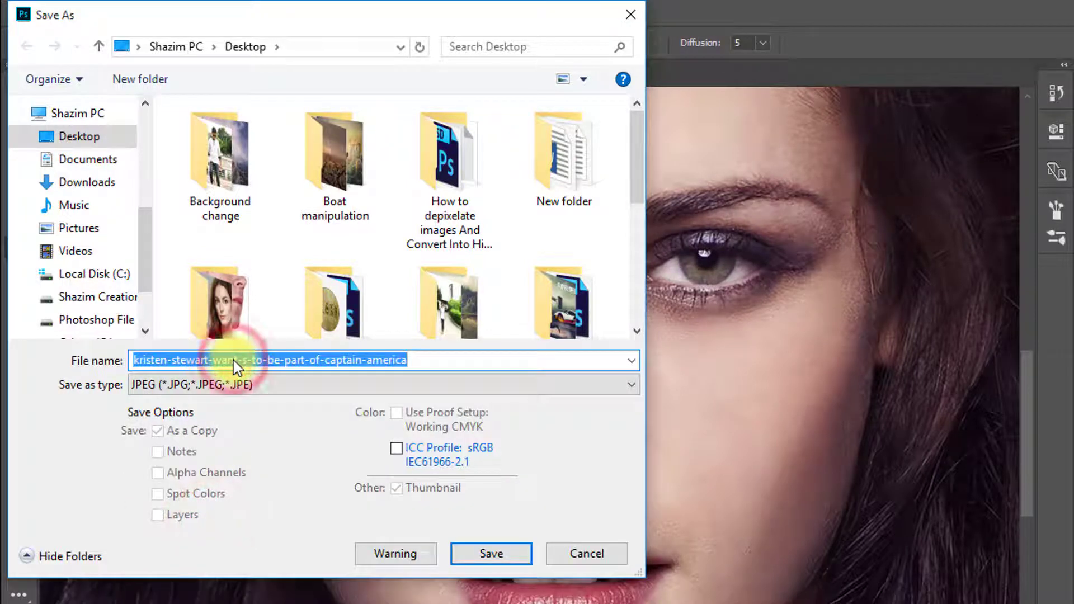
text(U)
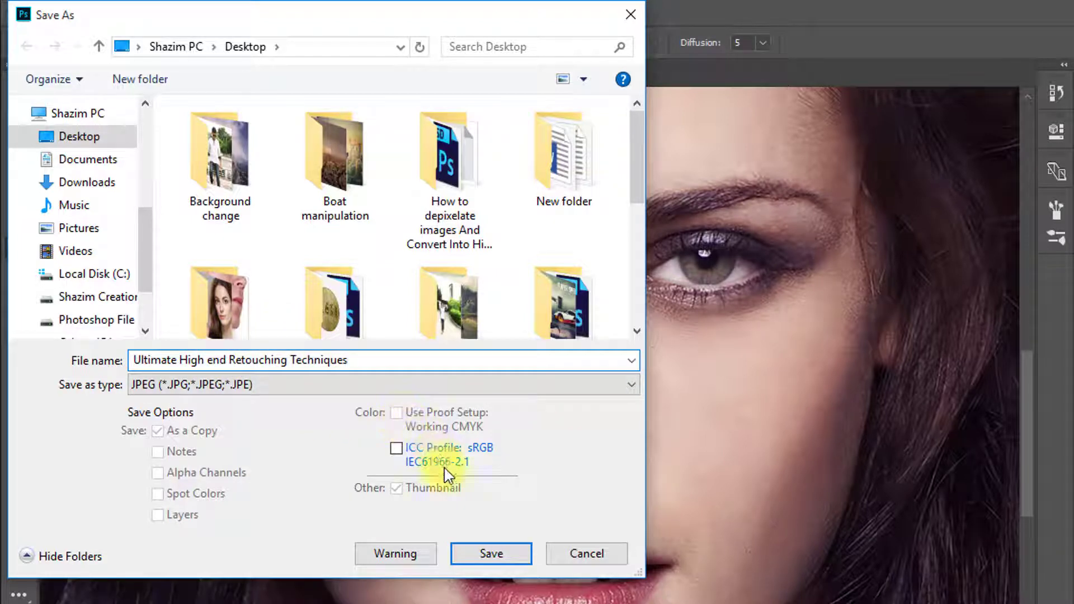
click(490, 553)
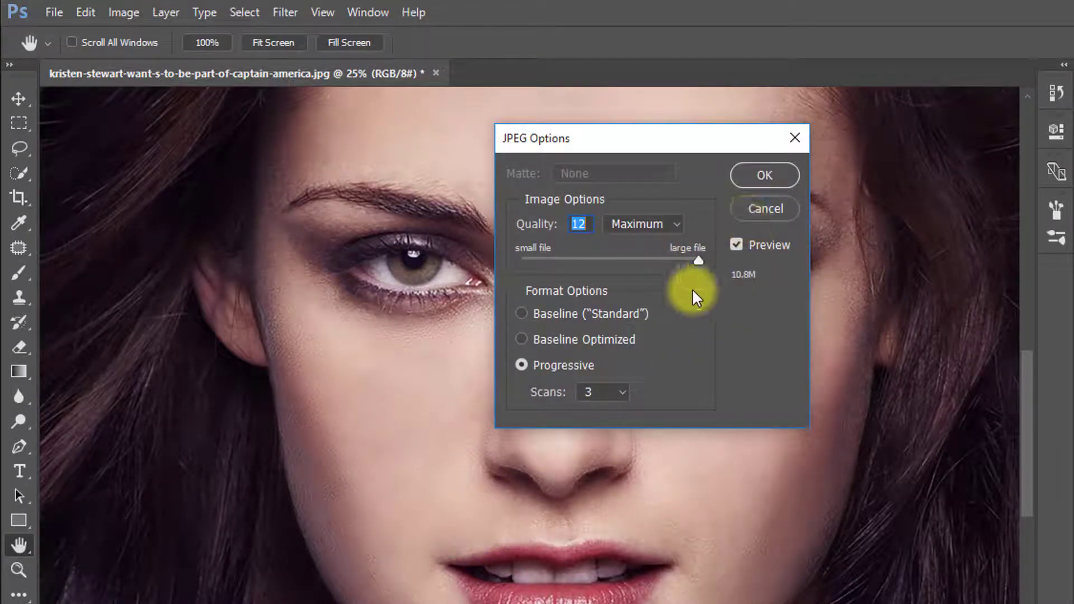
click(756, 174)
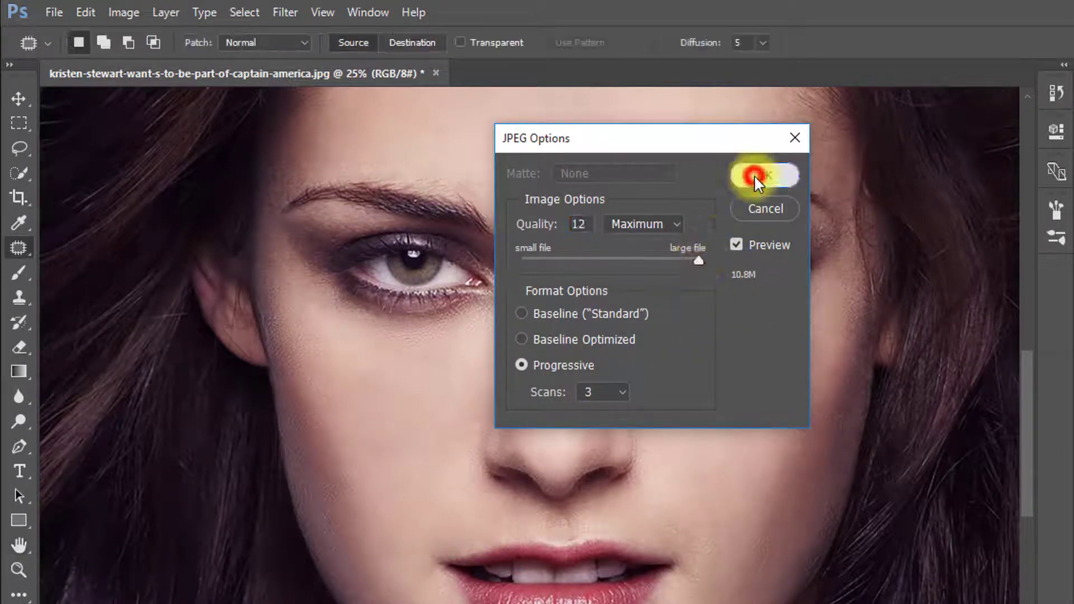